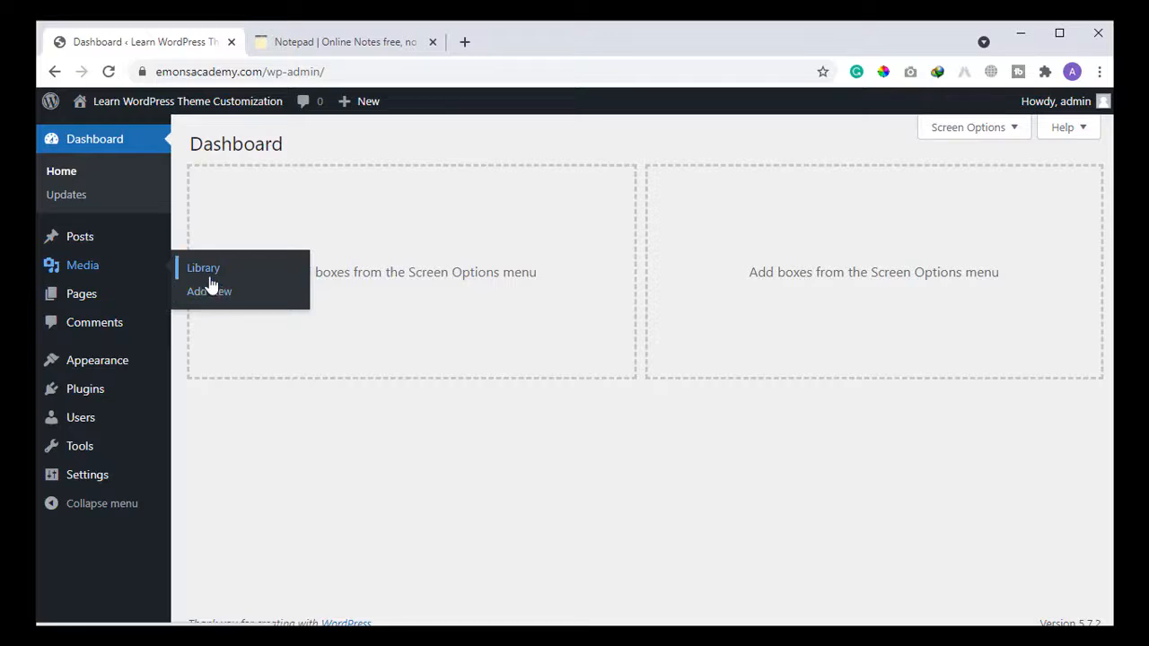
# Step: Open the Media Library and view its items in list layout and again in grid layout
pyautogui.click(212, 282)
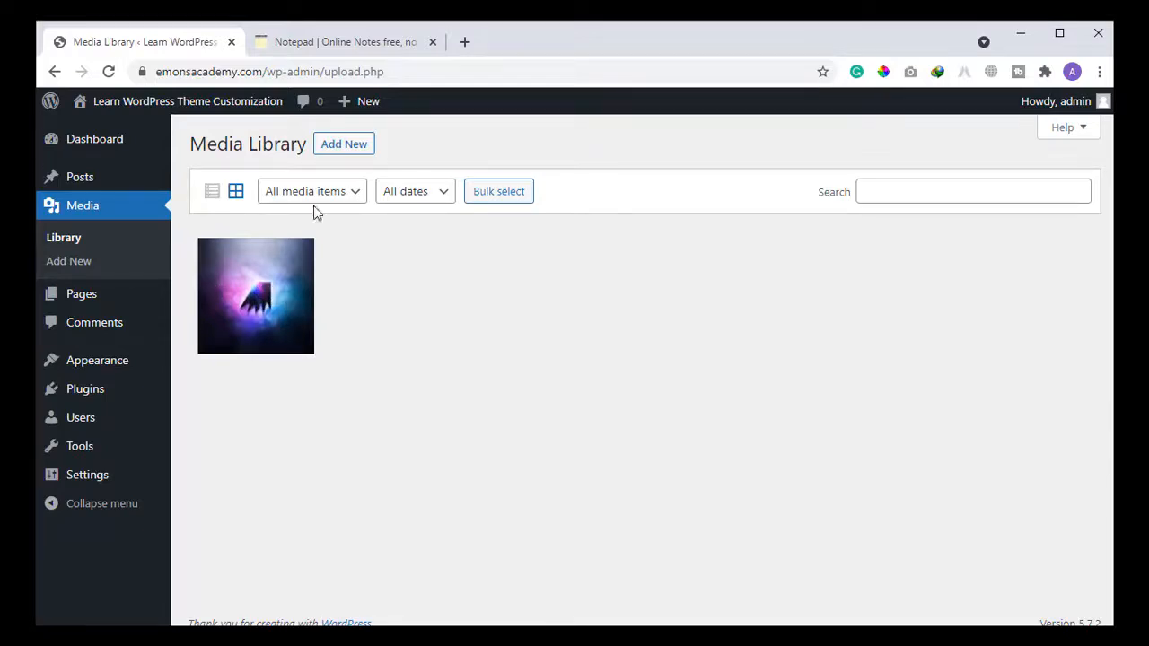
pyautogui.click(214, 195)
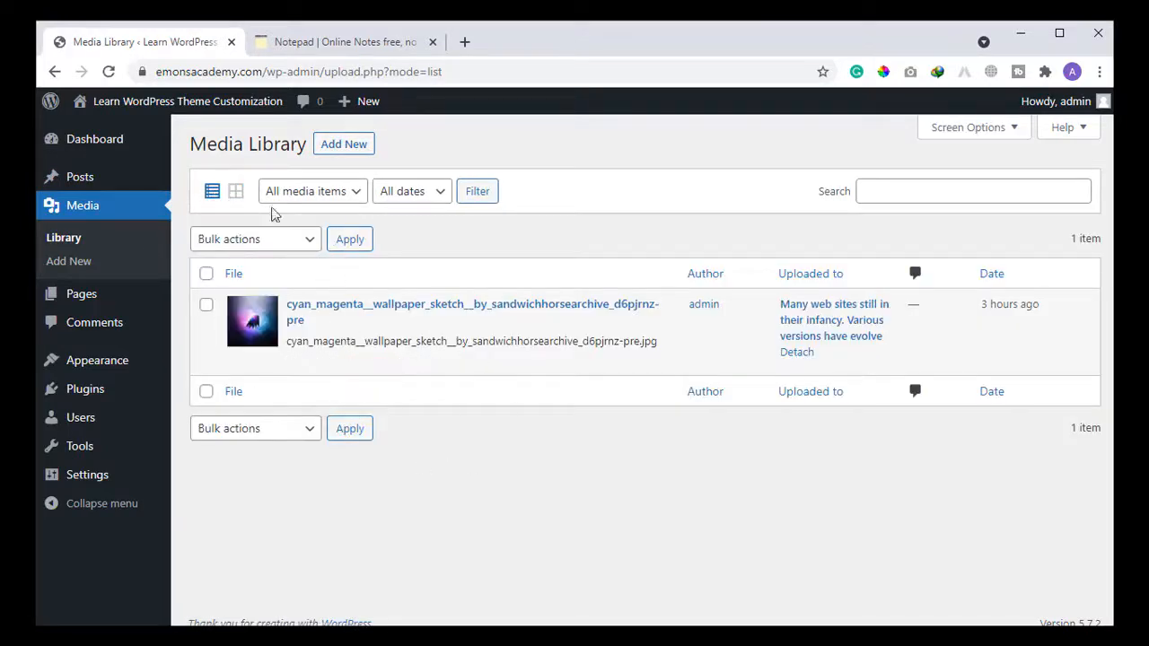
pyautogui.click(237, 193)
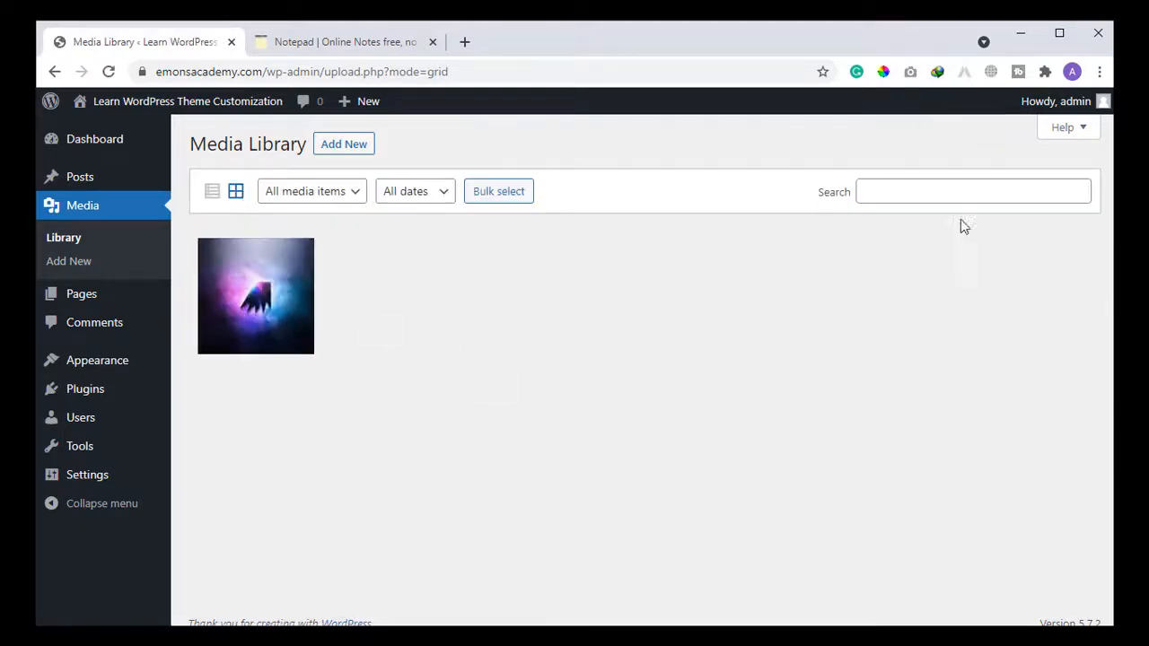
# Step: Filter the media items by Audio, Images and Unattached in turn
pyautogui.click(350, 199)
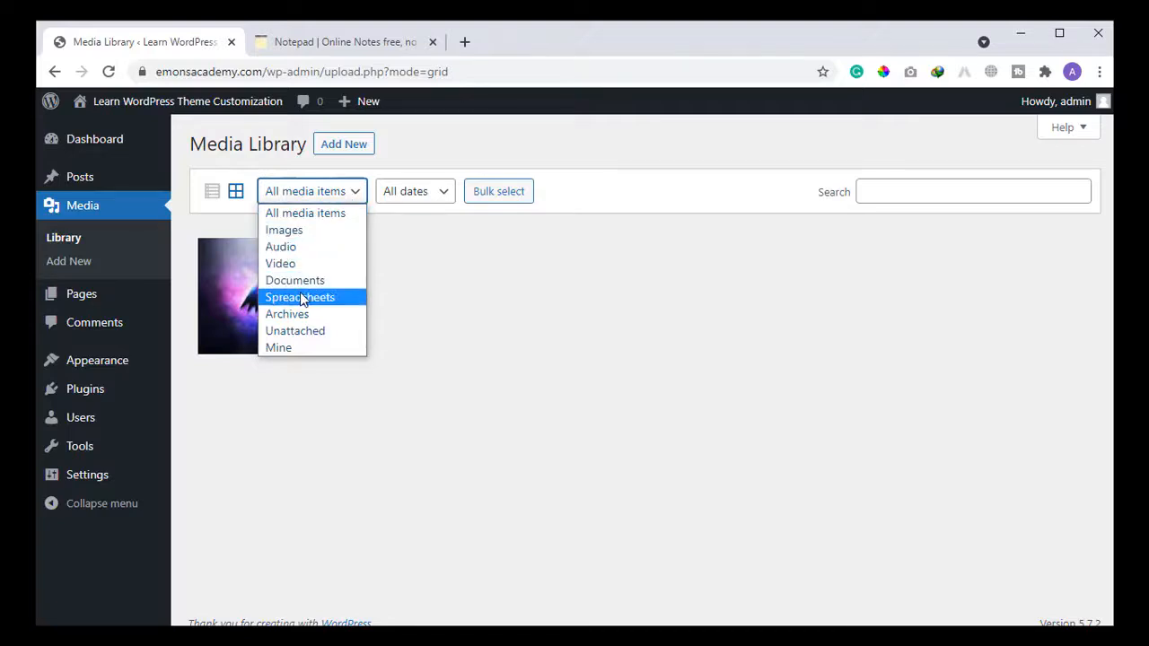
pyautogui.click(298, 247)
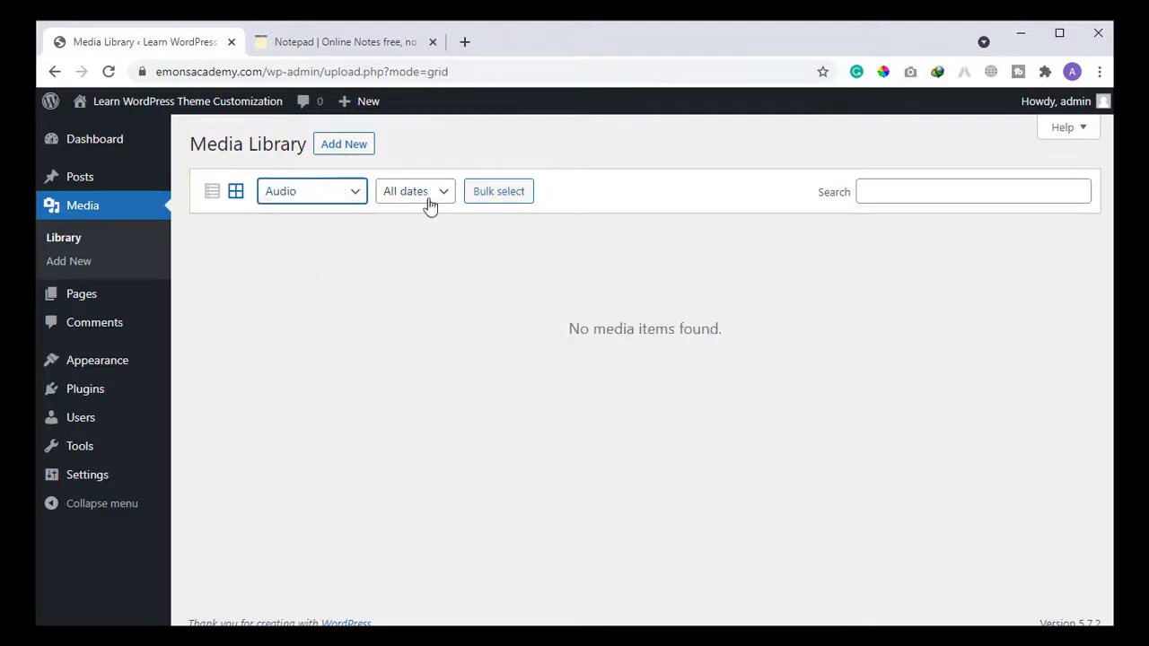
pyautogui.click(305, 199)
pyautogui.click(298, 231)
pyautogui.click(324, 199)
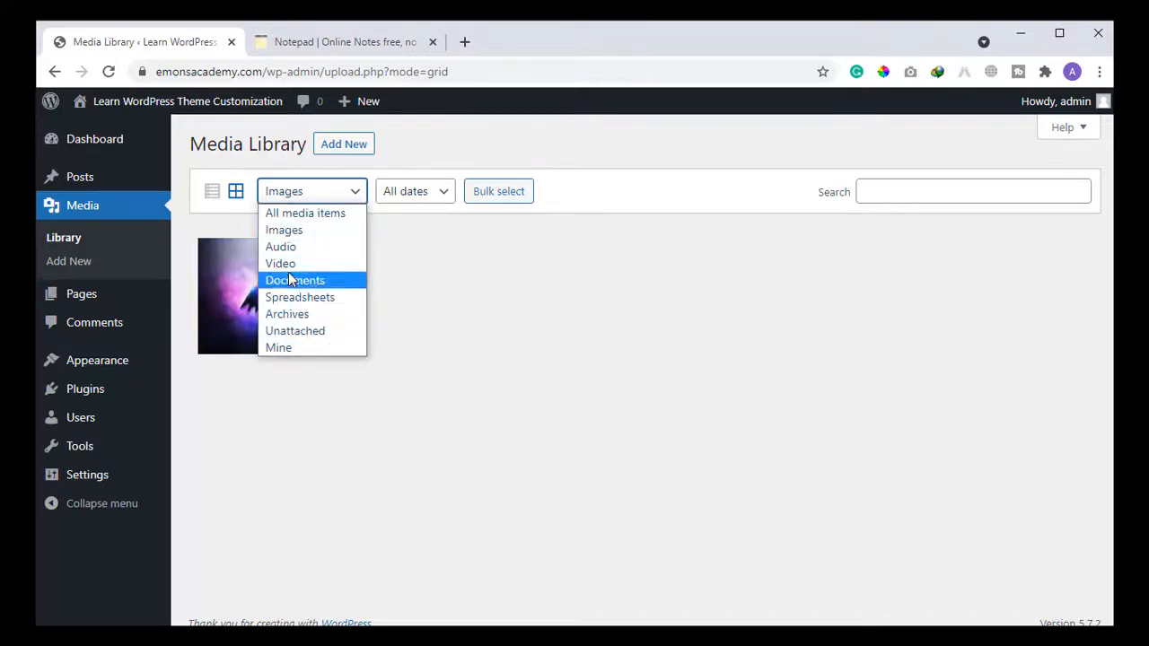
pyautogui.click(325, 335)
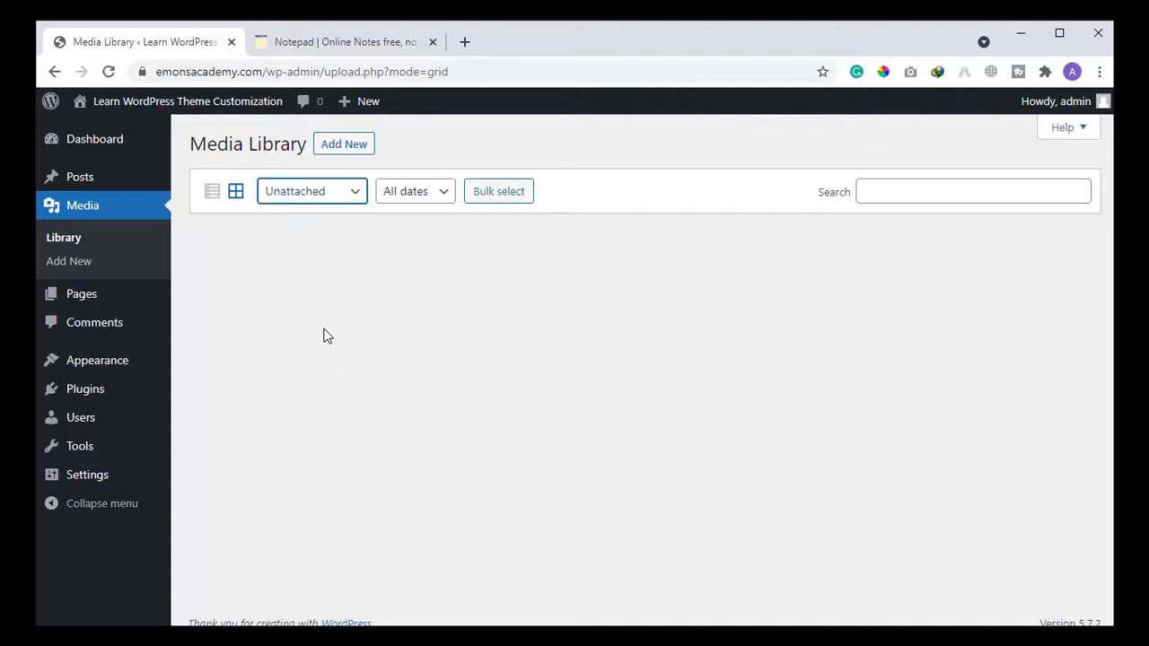
# Step: Filter the library to the date May 2021 and set the type filter to All media items
pyautogui.click(317, 200)
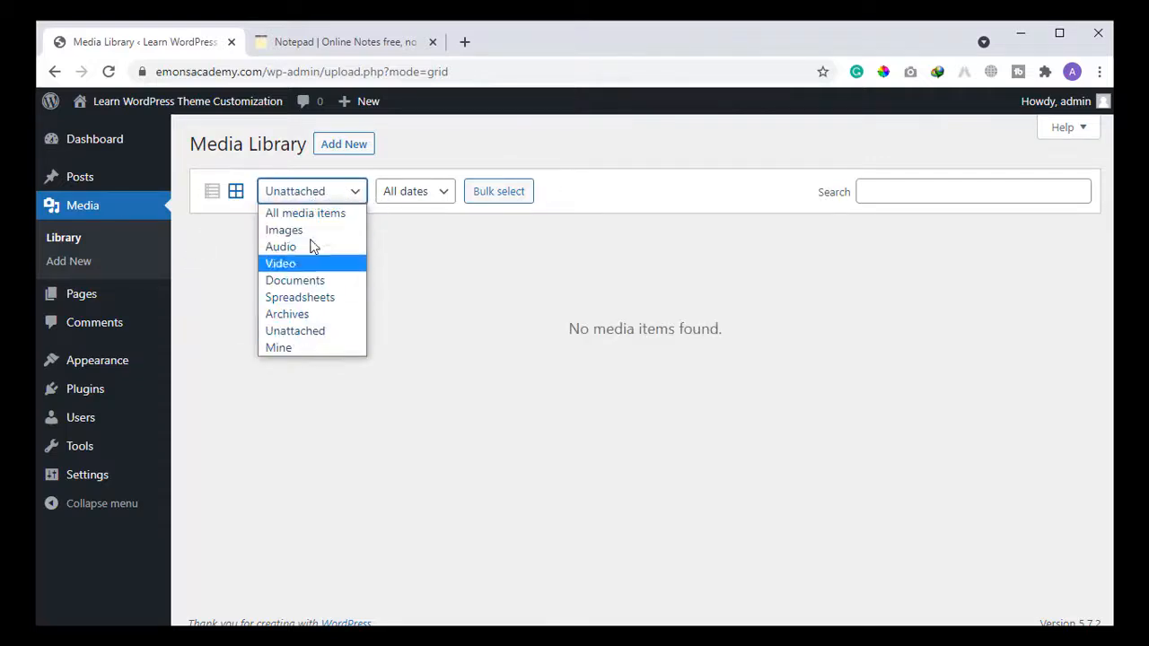
pyautogui.click(504, 280)
pyautogui.click(440, 193)
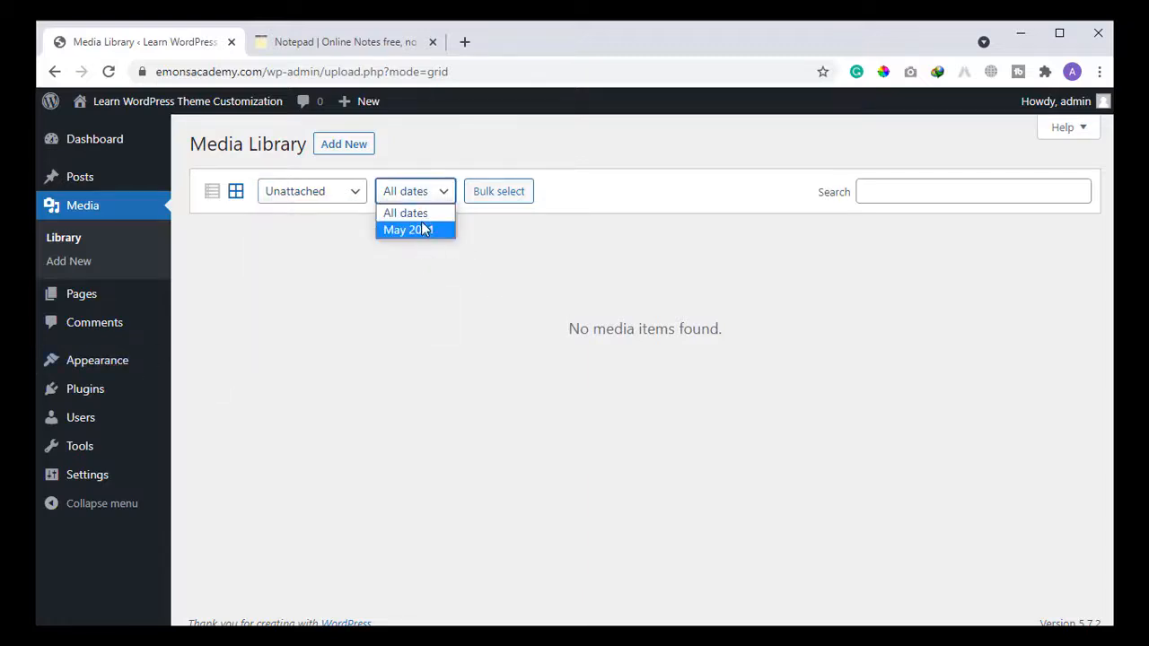
pyautogui.click(422, 231)
pyautogui.click(302, 197)
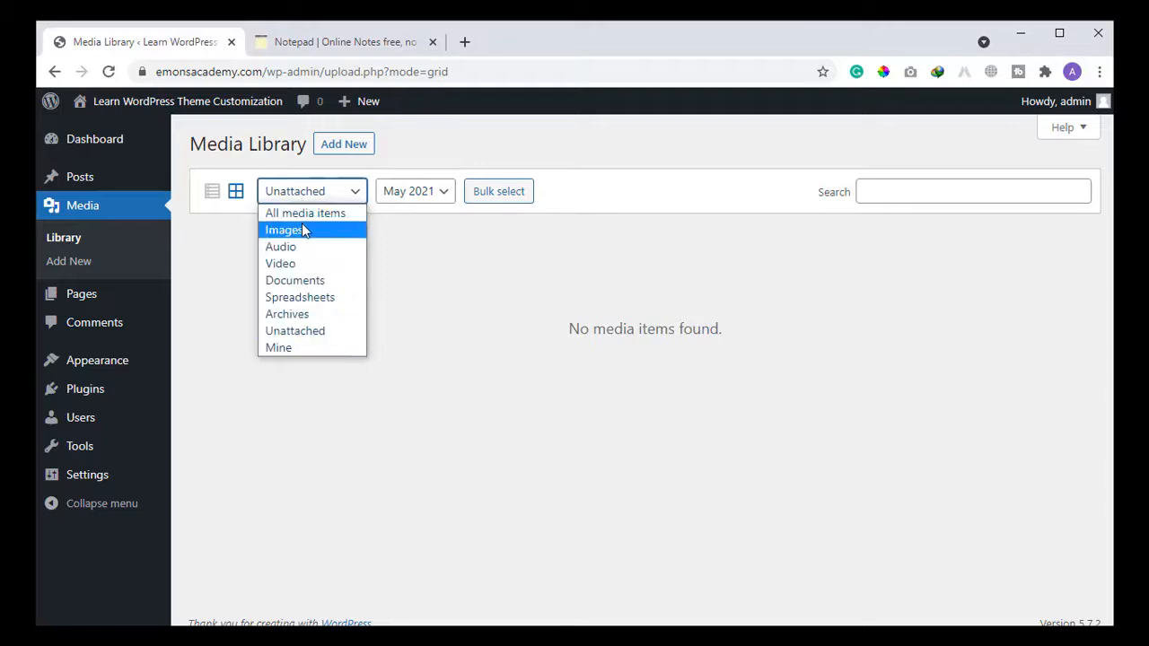
pyautogui.click(302, 213)
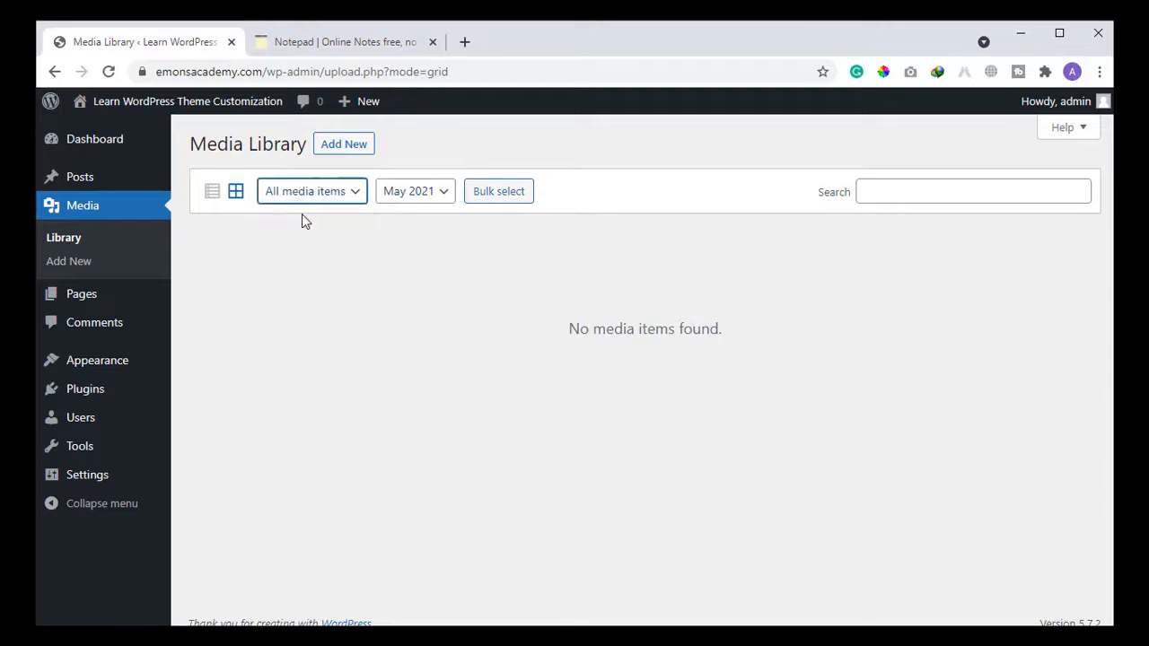
# Step: Select the wallpaper image in bulk selection mode and leave that mode without deleting it
pyautogui.click(512, 196)
pyautogui.click(289, 284)
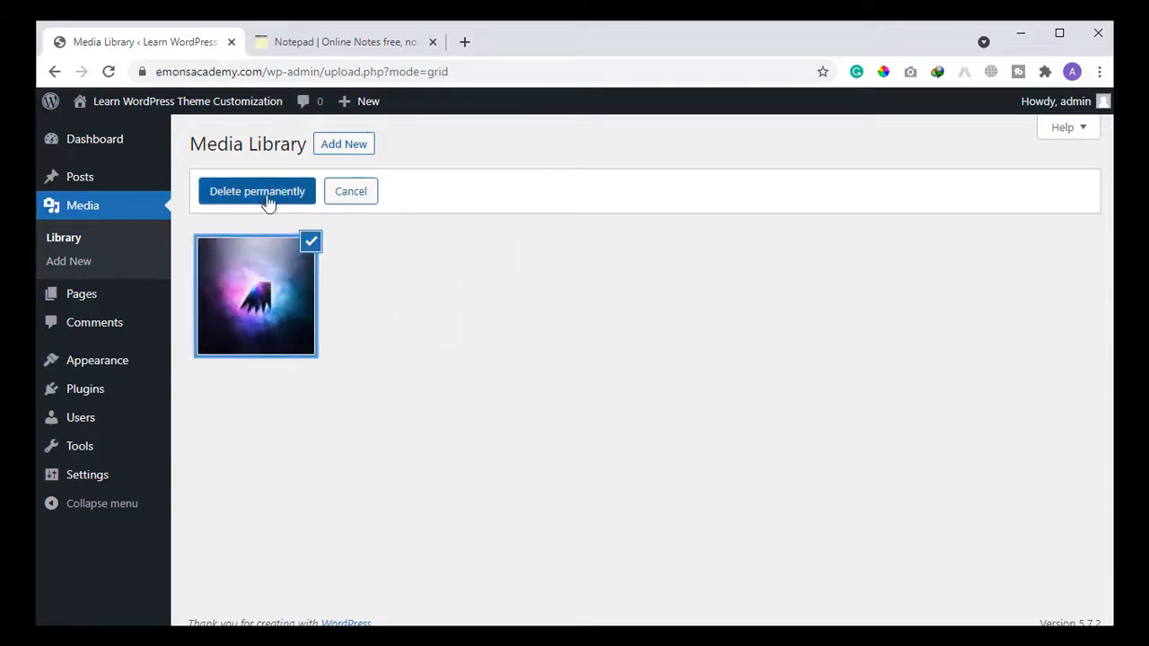
pyautogui.click(350, 191)
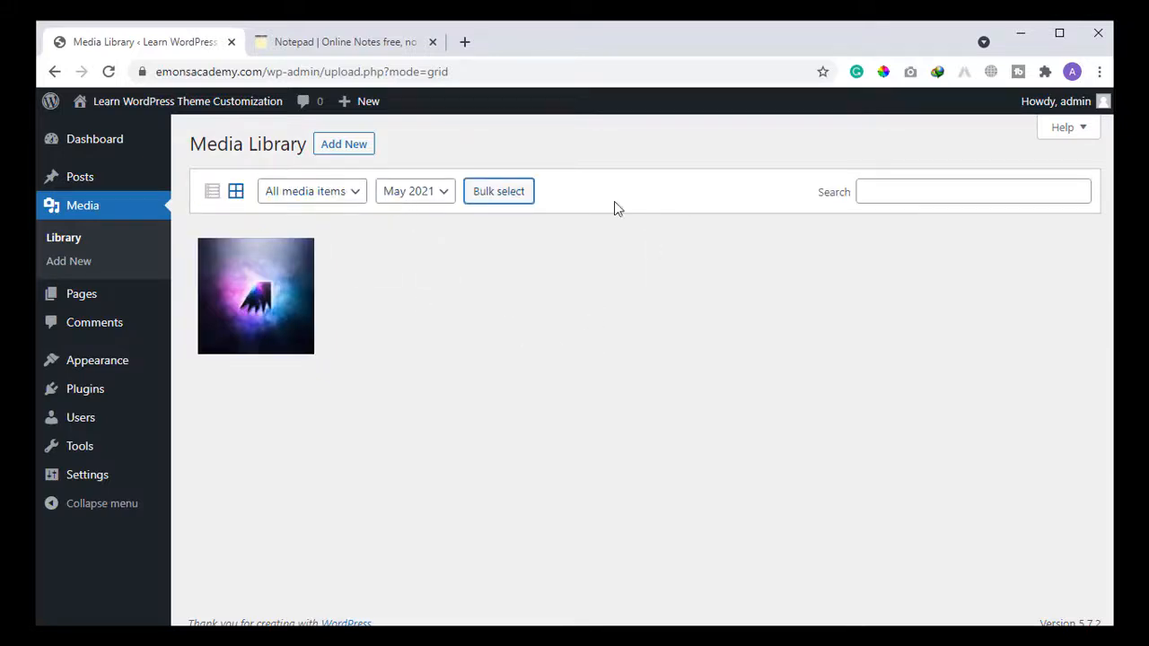
# Step: Go to the Upload New Media page and examine the maximum upload file size
pyautogui.click(362, 148)
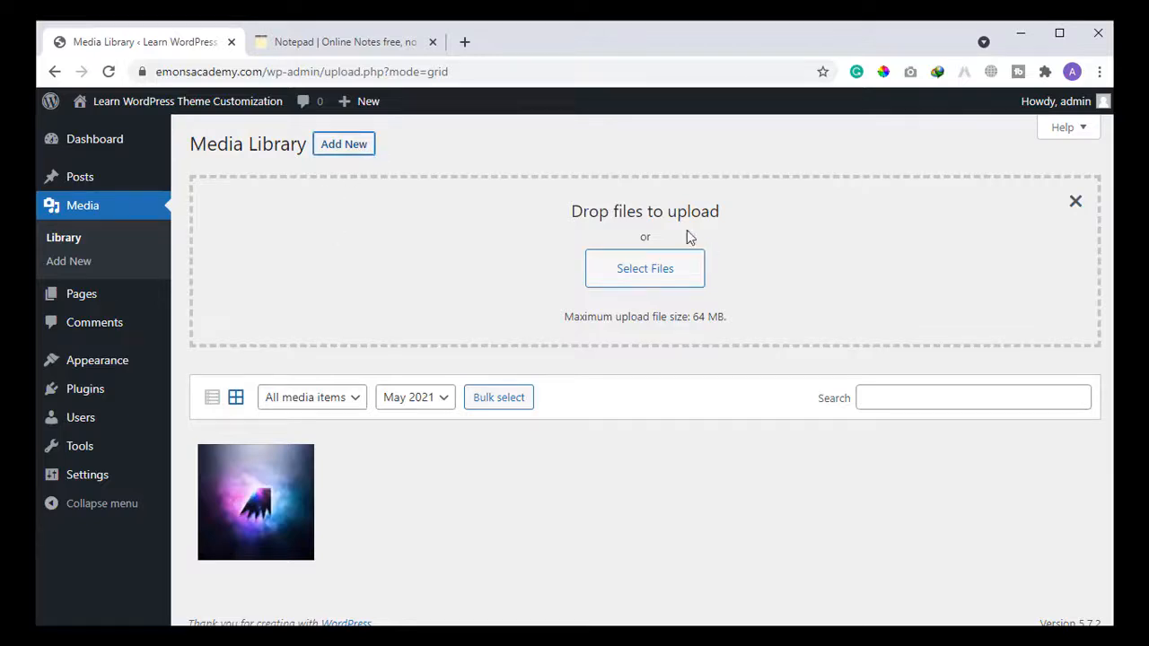
pyautogui.click(77, 267)
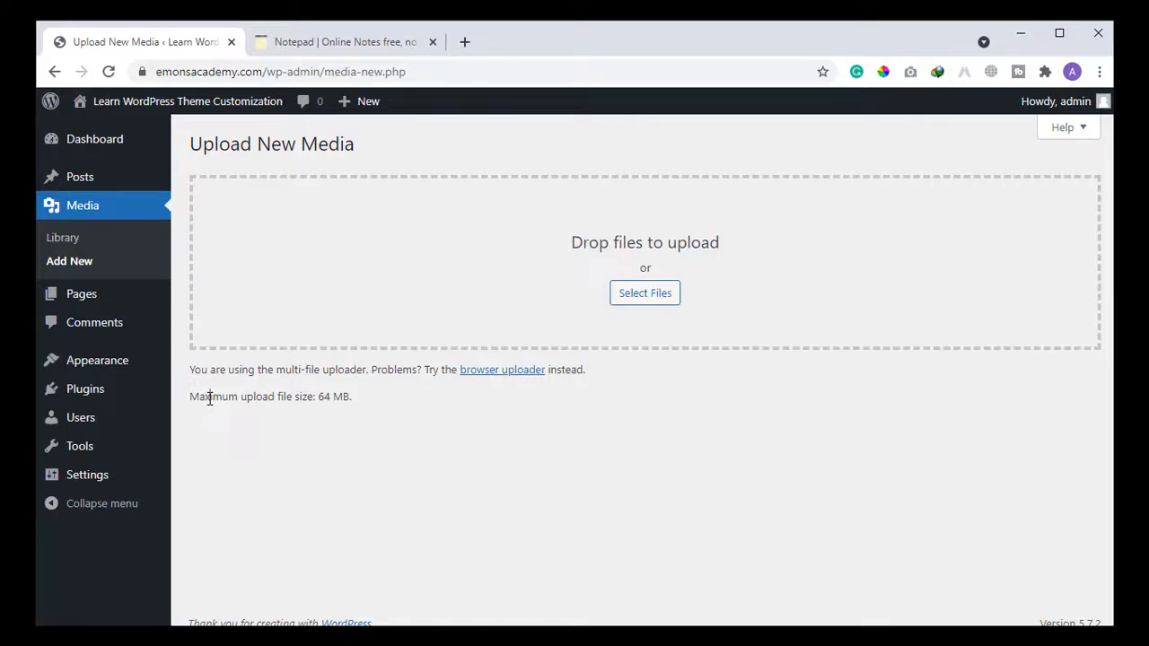
pyautogui.moveTo(209, 397); pyautogui.dragTo(295, 397)
pyautogui.click(330, 394)
pyautogui.moveTo(332, 401); pyautogui.dragTo(293, 402)
pyautogui.click(310, 406)
pyautogui.moveTo(189, 399); pyautogui.dragTo(343, 395)
pyautogui.click(343, 395)
# Step: Start choosing a file to upload and look through the Downloads folder and its Compressed subfolder for a large archive
pyautogui.click(636, 305)
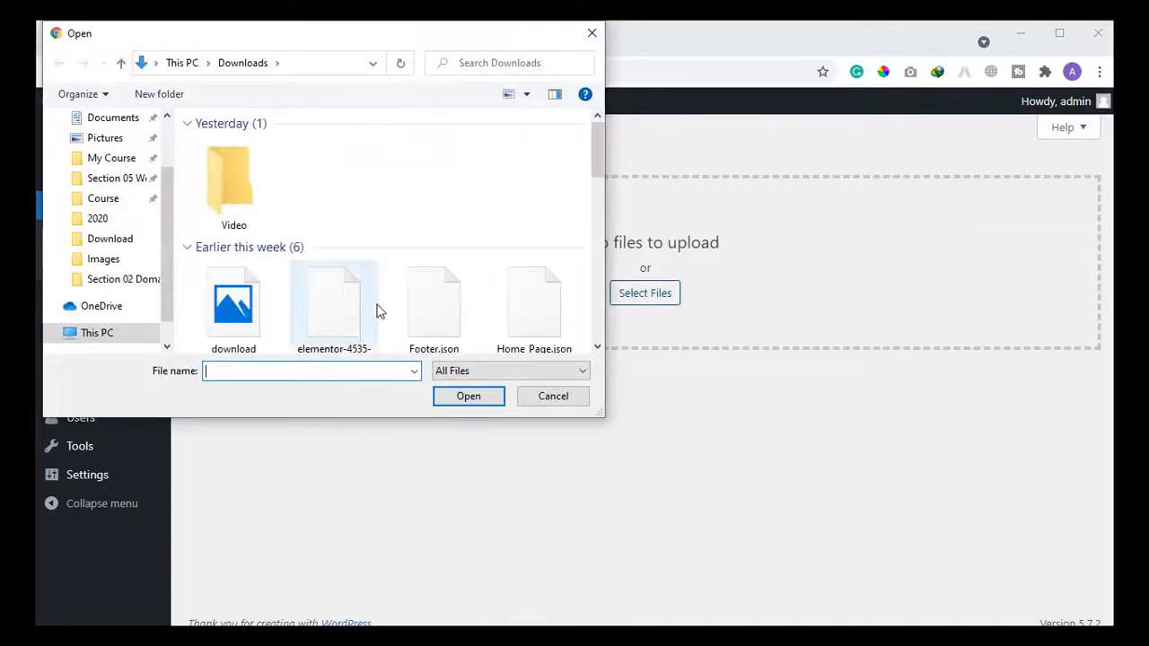
pyautogui.scroll(-2, 377, 313)
pyautogui.doubleClick(355, 318)
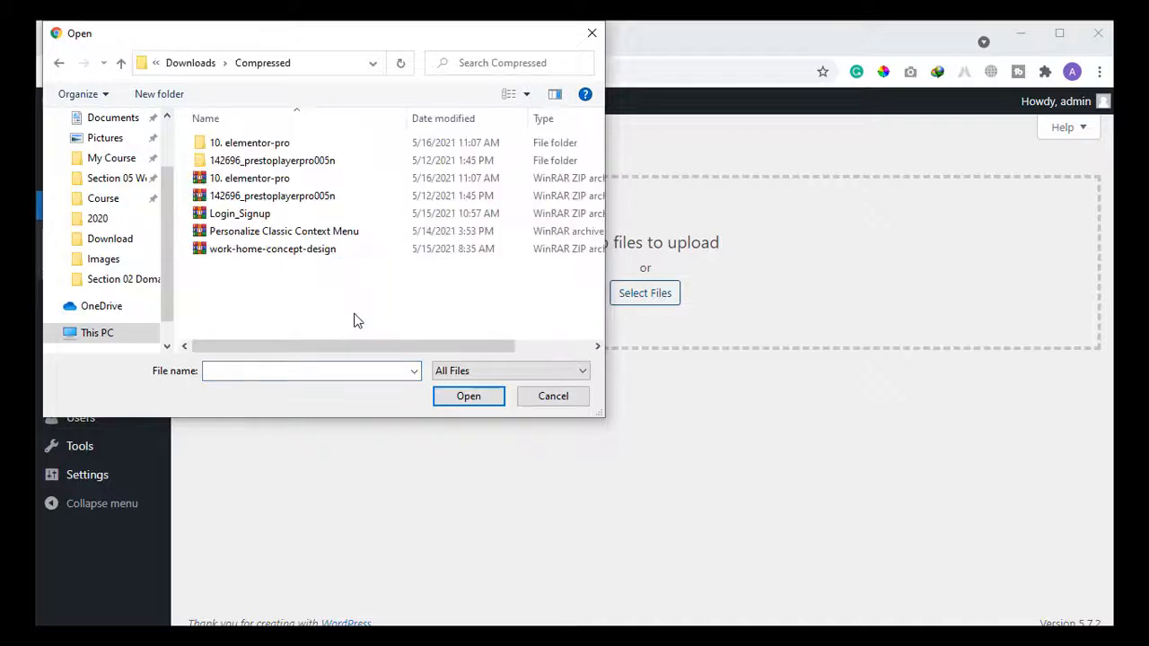
pyautogui.moveTo(349, 349); pyautogui.dragTo(313, 351)
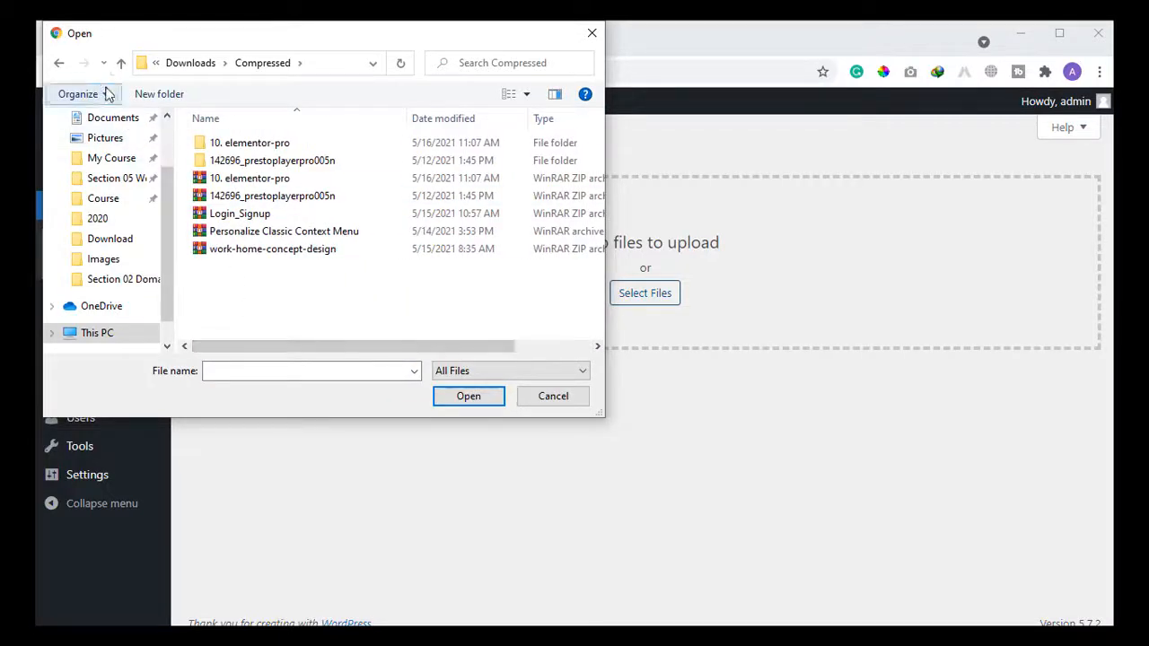
pyautogui.click(59, 63)
pyautogui.scroll(-5, 410, 243)
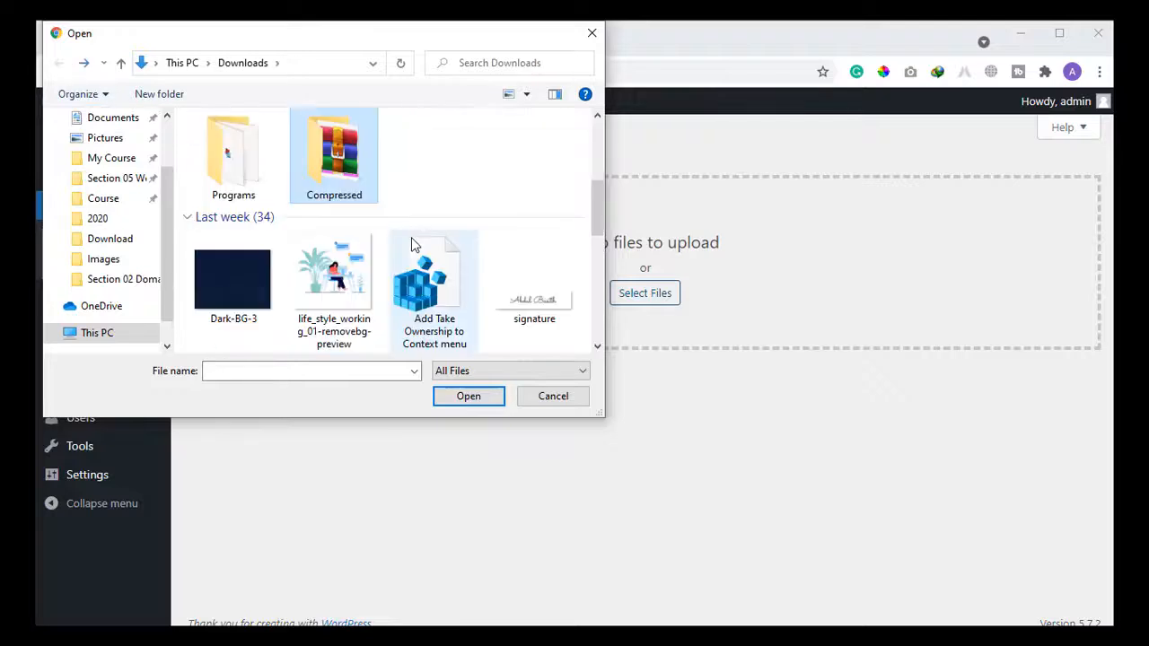
pyautogui.scroll(-1, 436, 255)
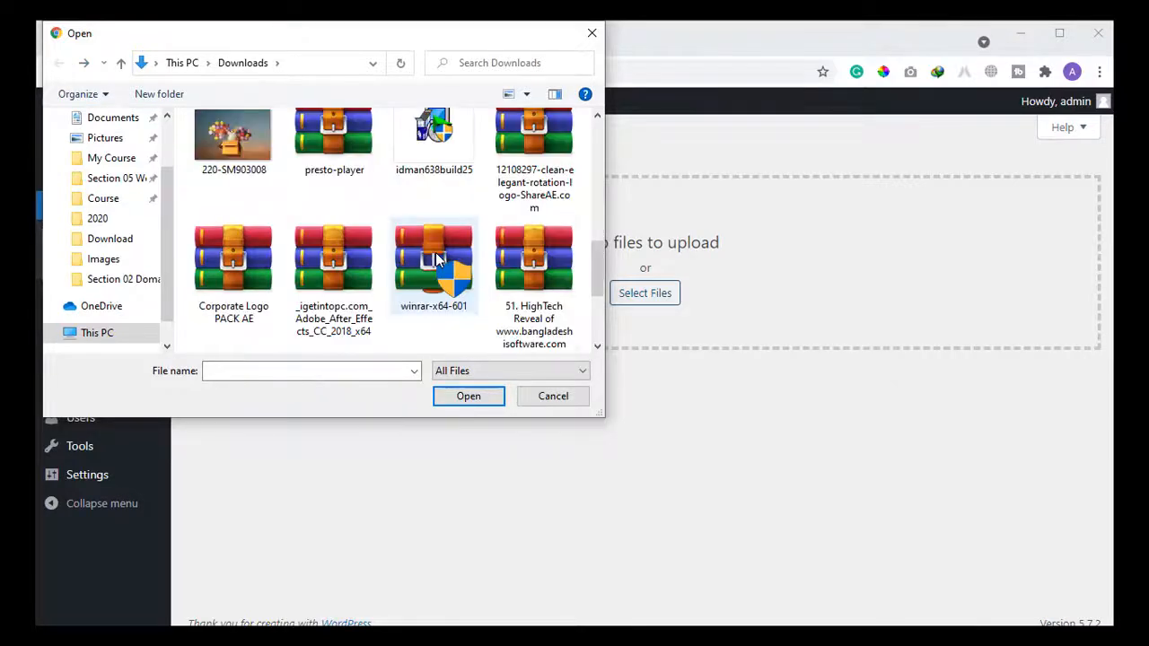
pyautogui.click(514, 278)
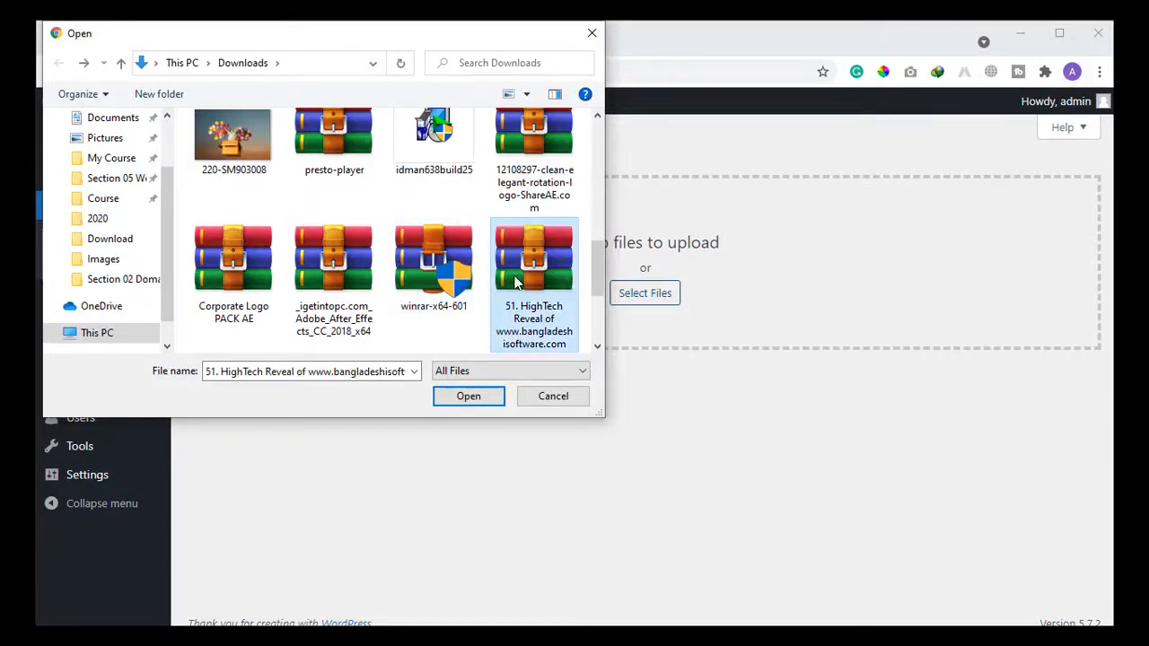
pyautogui.rightClick(515, 283)
pyautogui.click(569, 618)
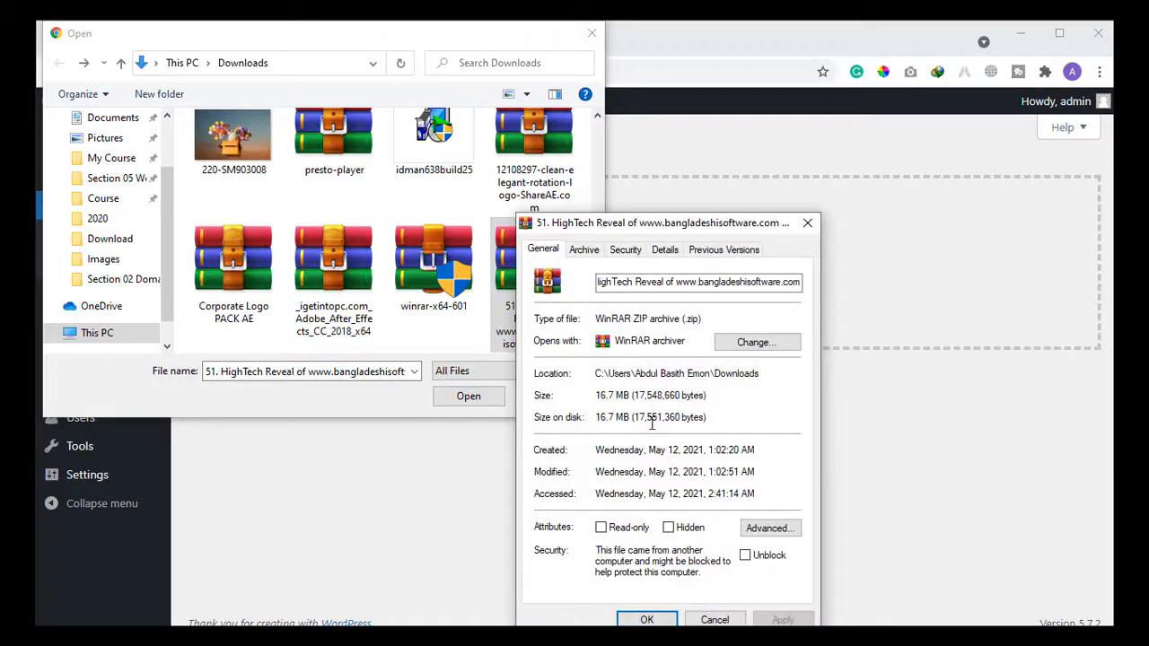
pyautogui.click(646, 620)
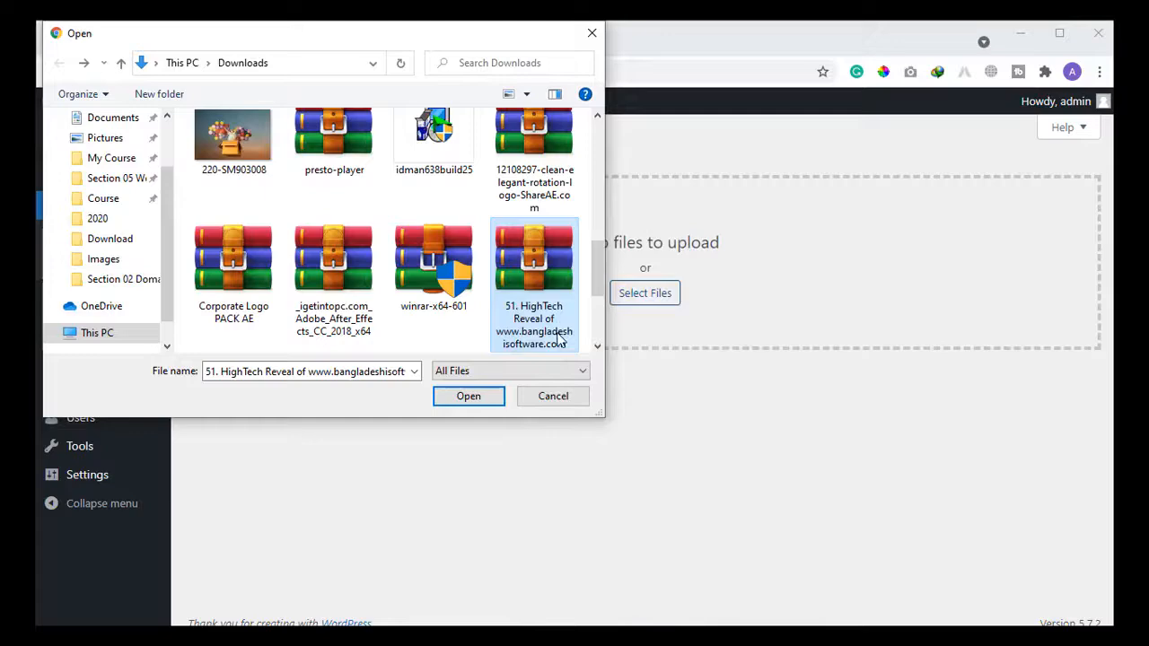
pyautogui.click(492, 400)
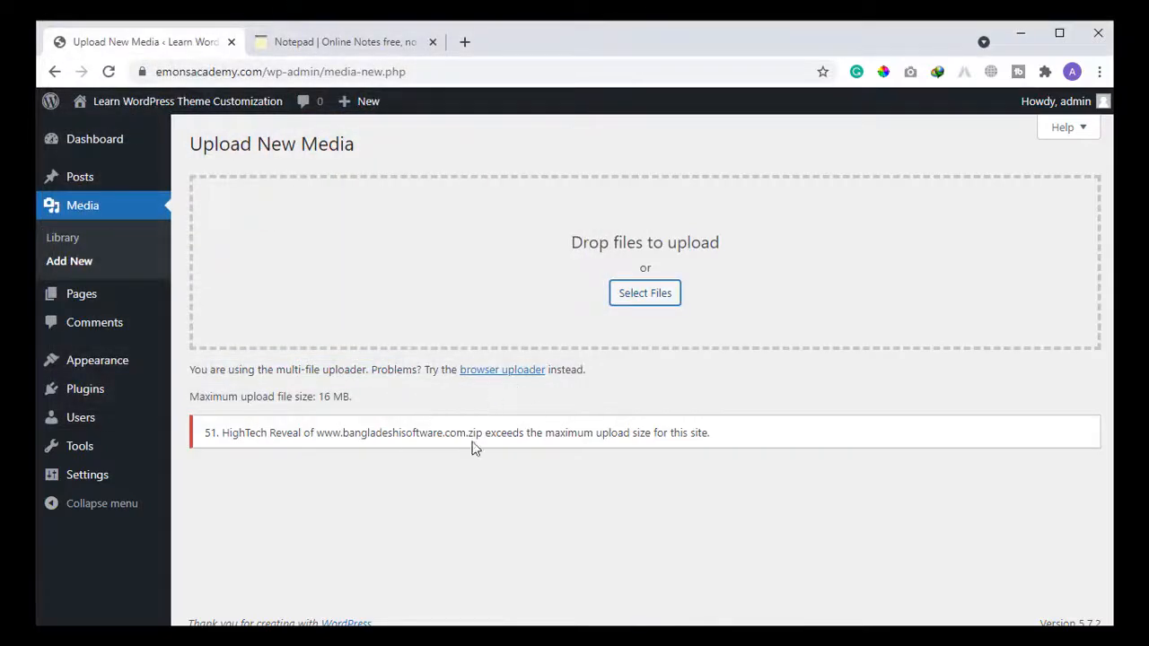
# Step: Examine the upload error message and the maximum upload file size
pyautogui.moveTo(215, 440); pyautogui.dragTo(716, 436)
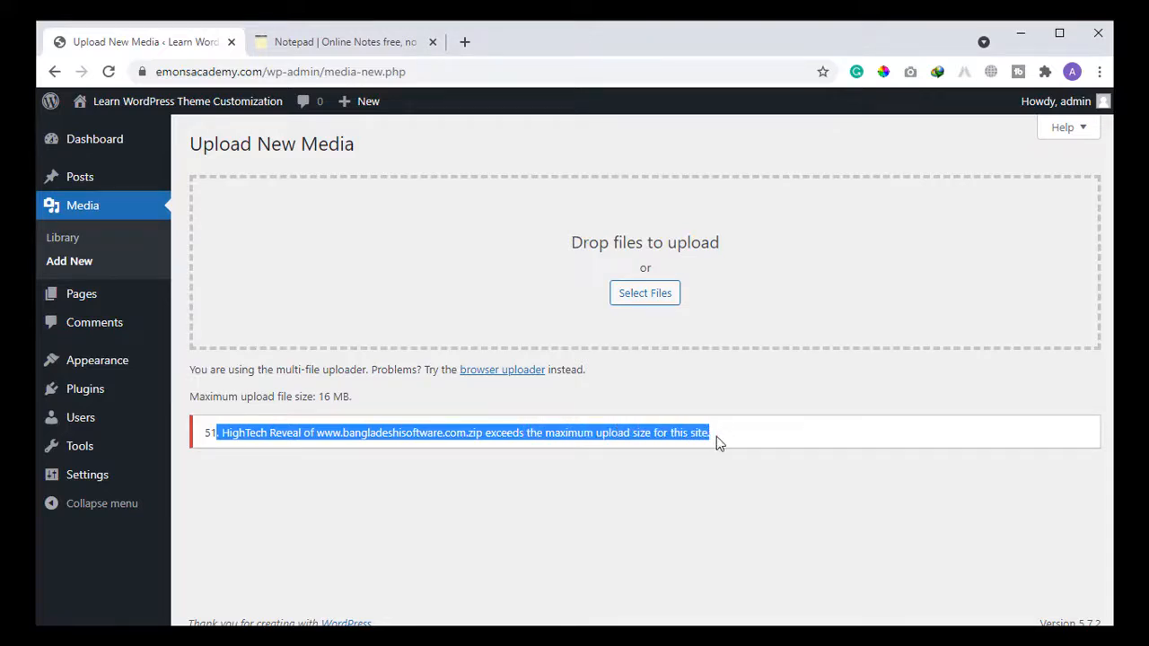
pyautogui.click(716, 436)
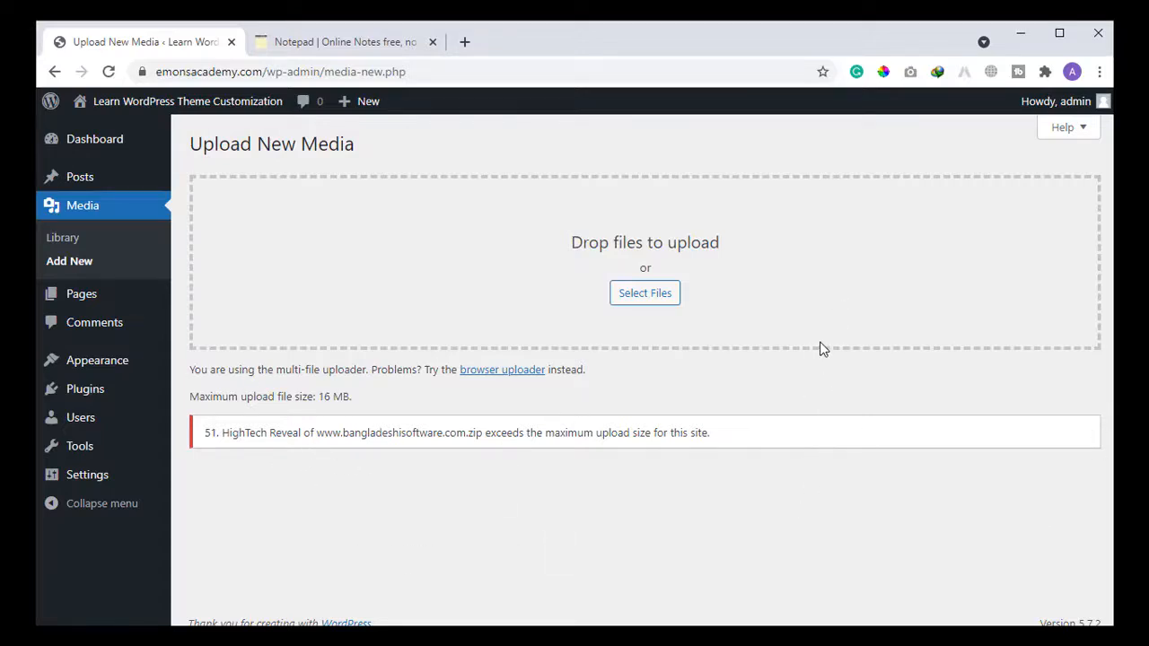
pyautogui.doubleClick(325, 397)
# Step: Switch to the online Notepad page and review the php.ini and .htaccess code notes
pyautogui.click(325, 42)
pyautogui.scroll(-1, 269, 315)
pyautogui.scroll(1, 317, 290)
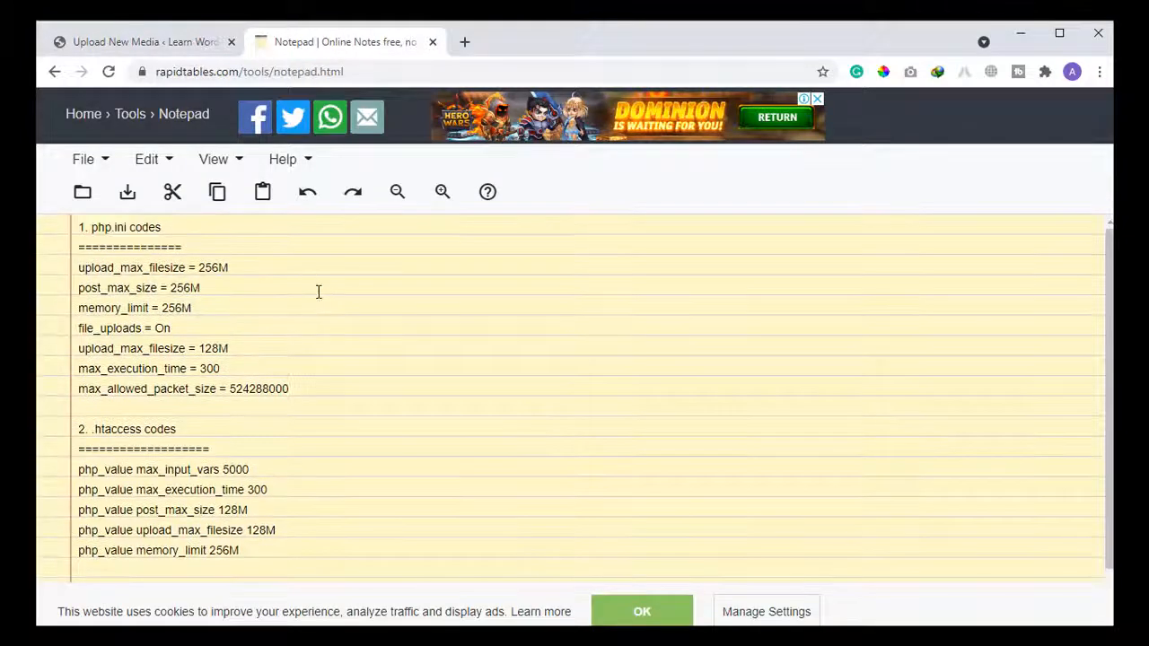
pyautogui.scroll(-1, 341, 269)
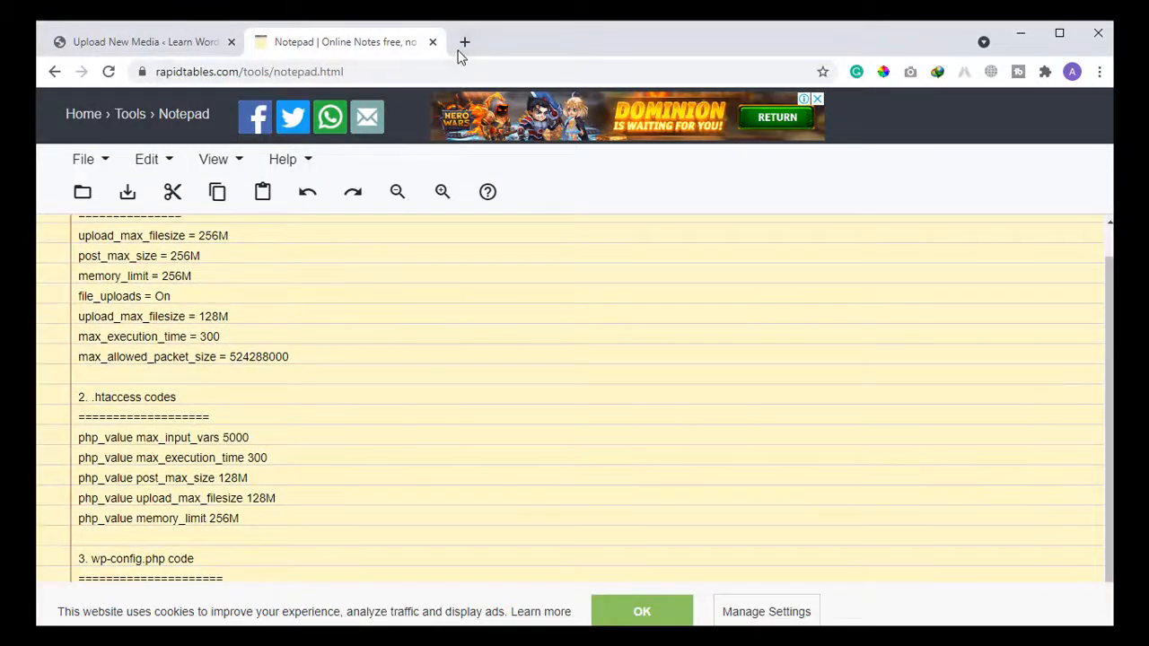
# Step: Open the site's cPanel login page (port 2083) in a new tab and log in with the saved credentials
pyautogui.click(463, 42)
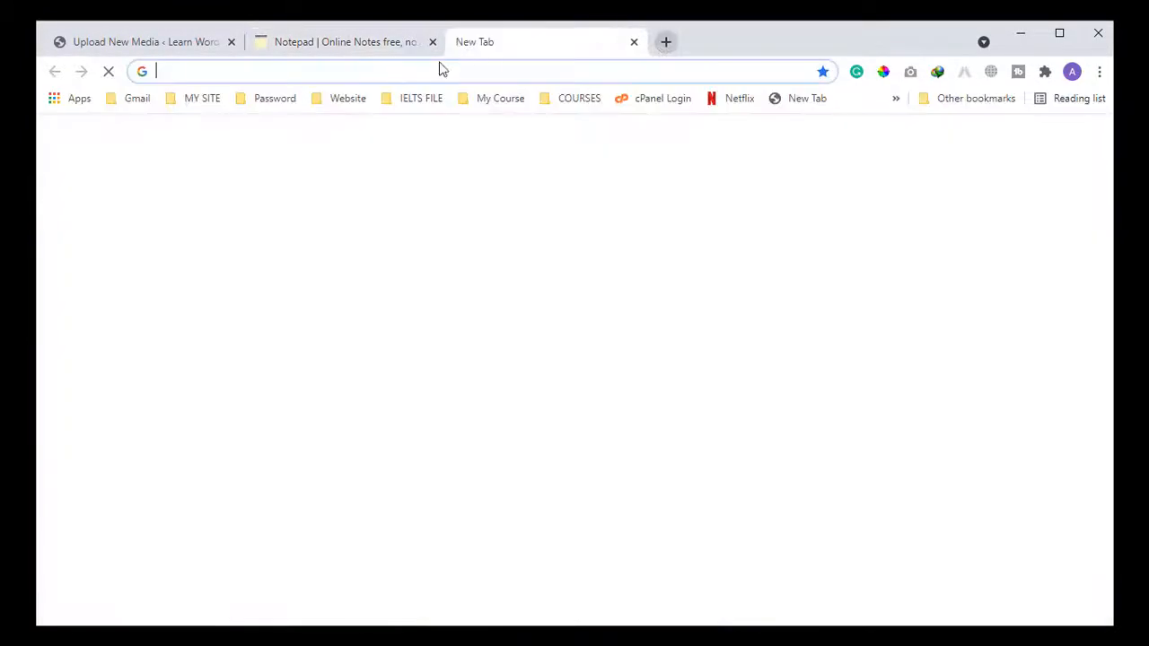
pyautogui.click(661, 99)
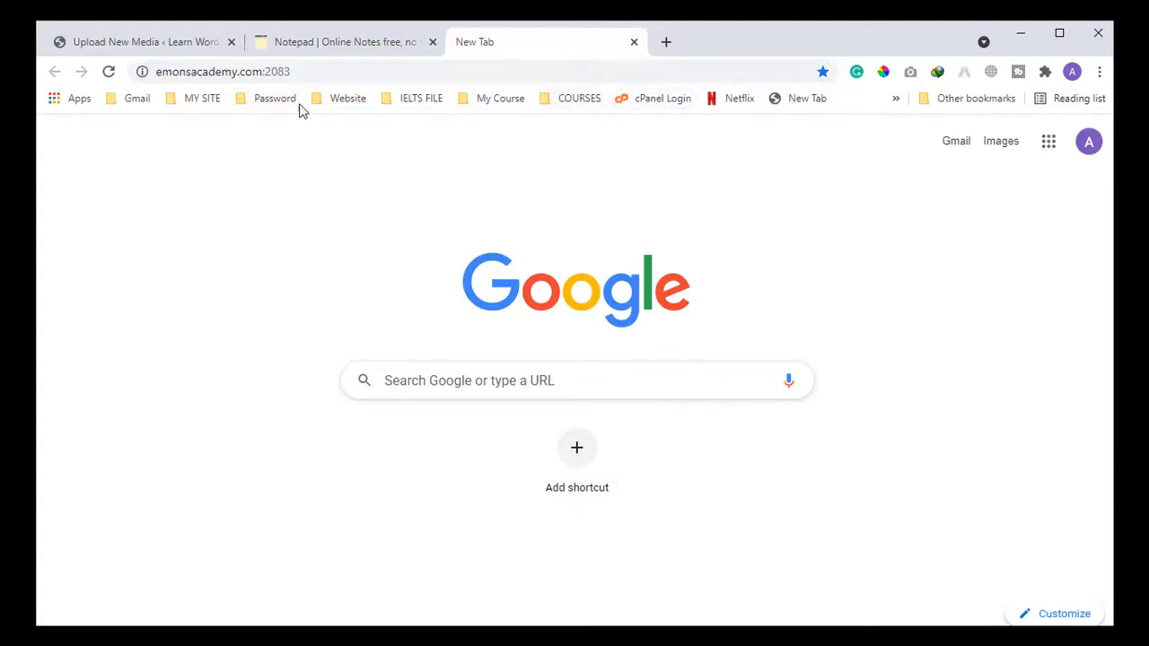
pyautogui.click(333, 72)
pyautogui.doubleClick(337, 72)
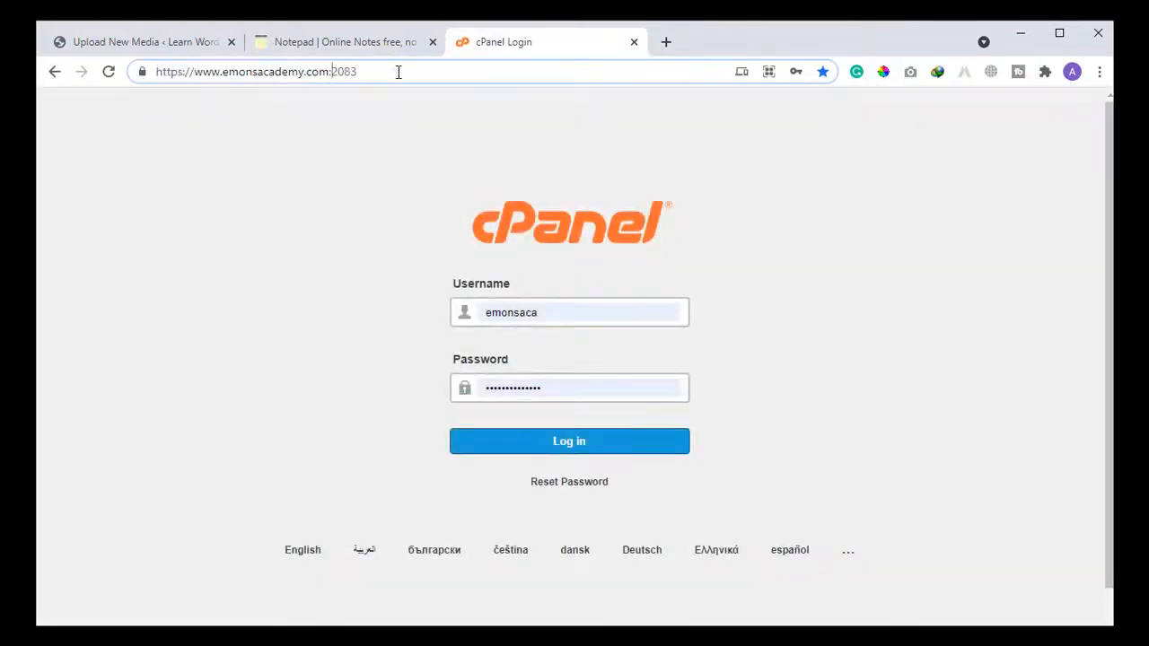
pyautogui.click(564, 444)
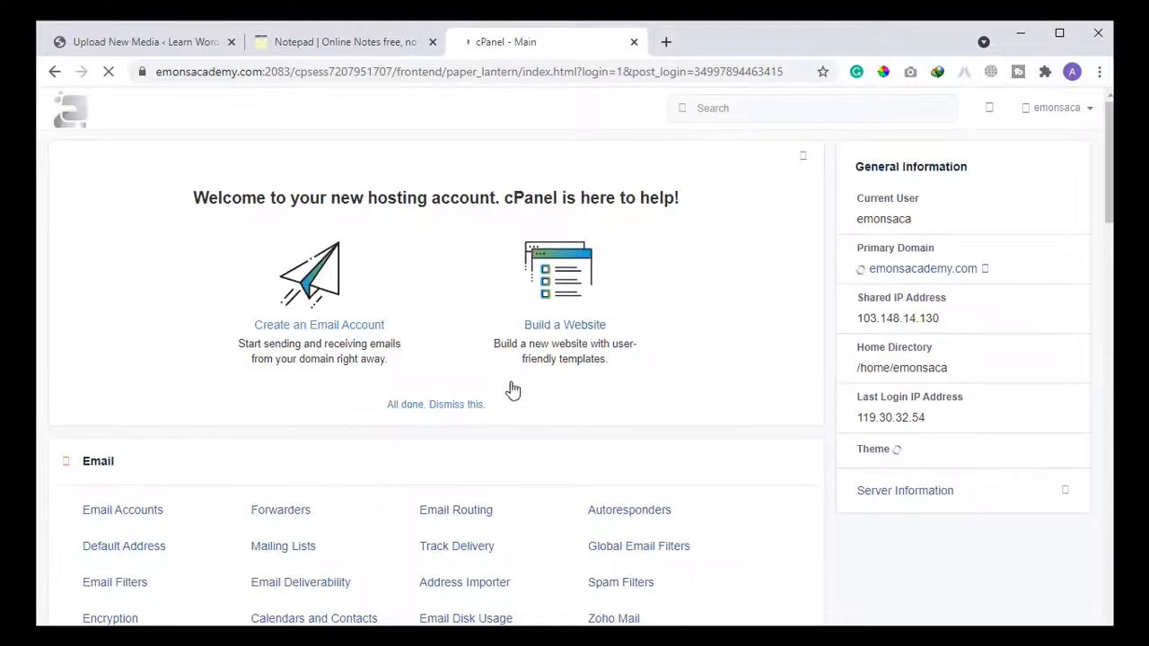
# Step: Search cPanel for "file manager" and open the File Manager from the Files section
pyautogui.scroll(-2, 510, 424)
pyautogui.scroll(2, 503, 405)
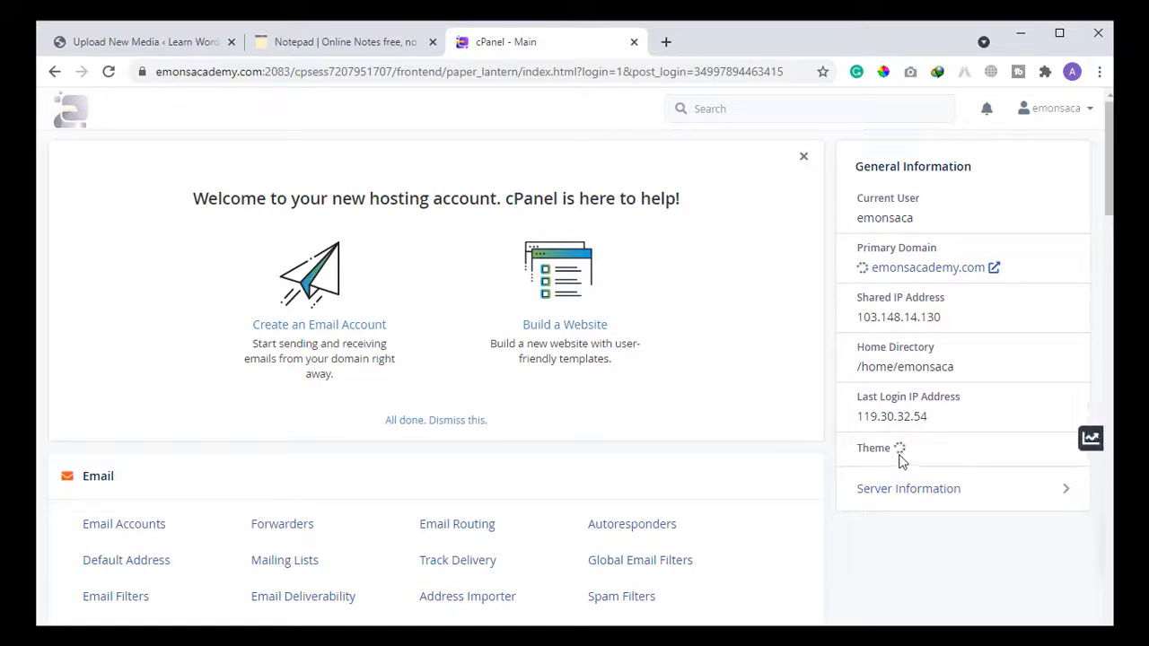
pyautogui.click(735, 109)
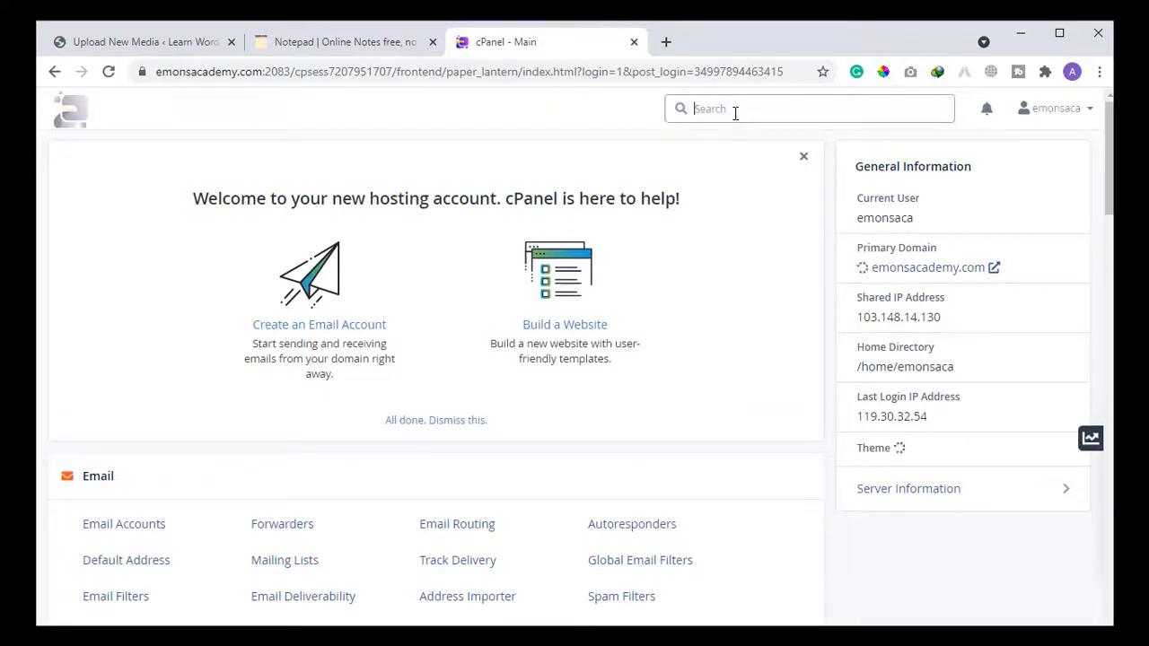
pyautogui.write('file manager')
pyautogui.scroll(-4, 701, 329)
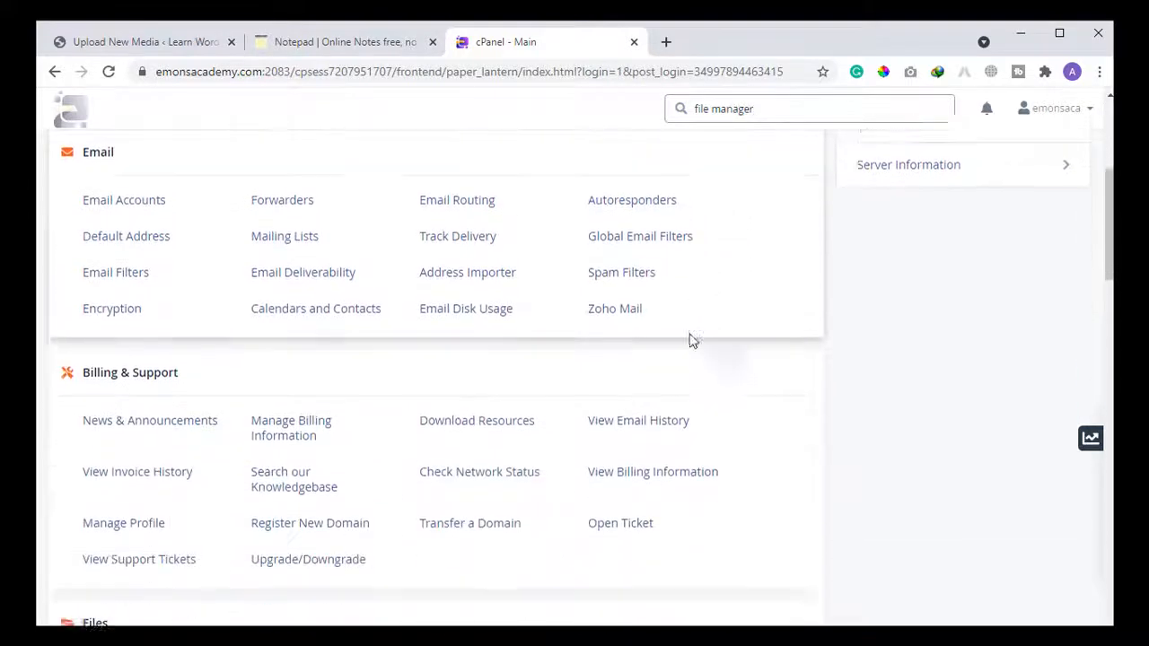
pyautogui.scroll(-2, 692, 341)
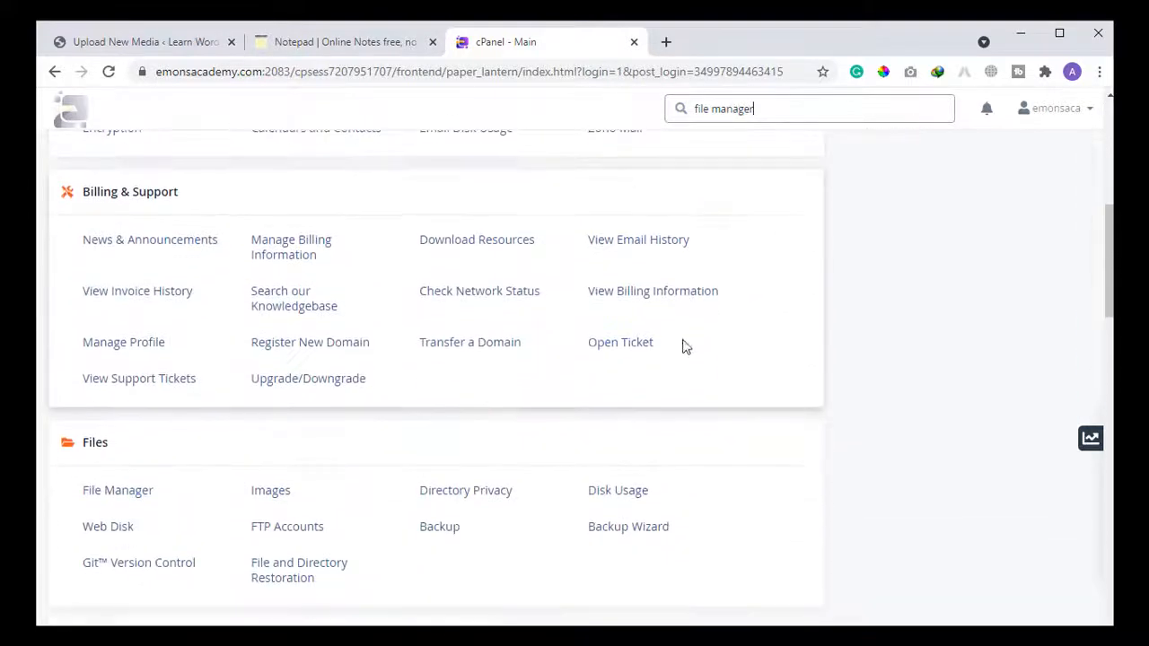
pyautogui.click(118, 492)
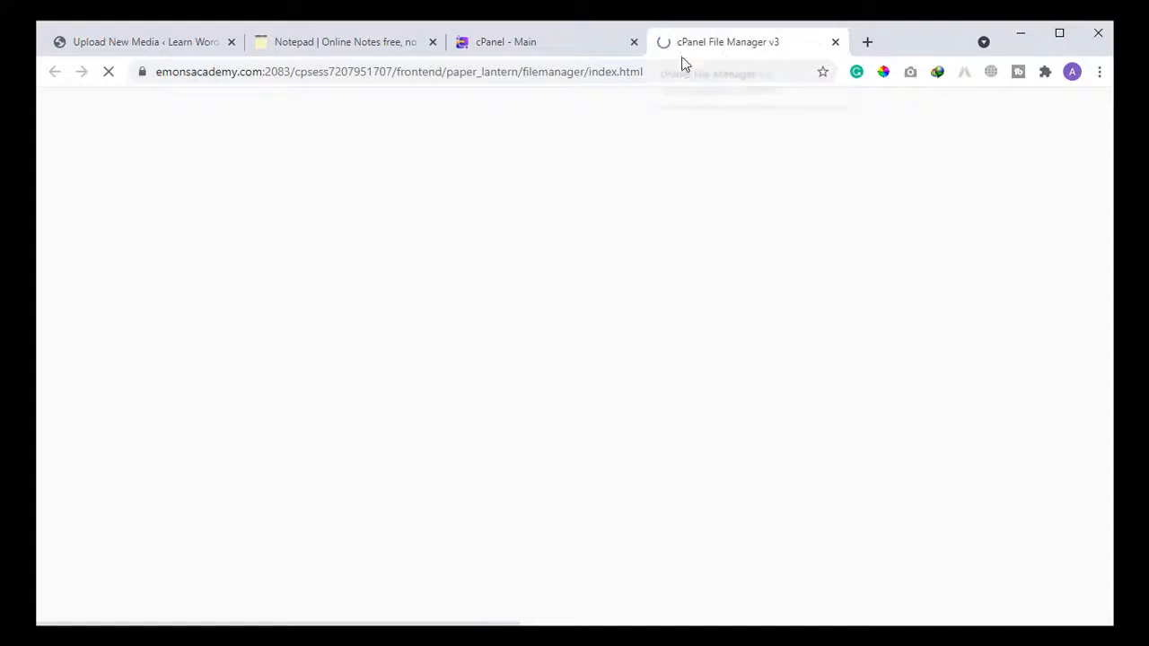
pyautogui.click(613, 42)
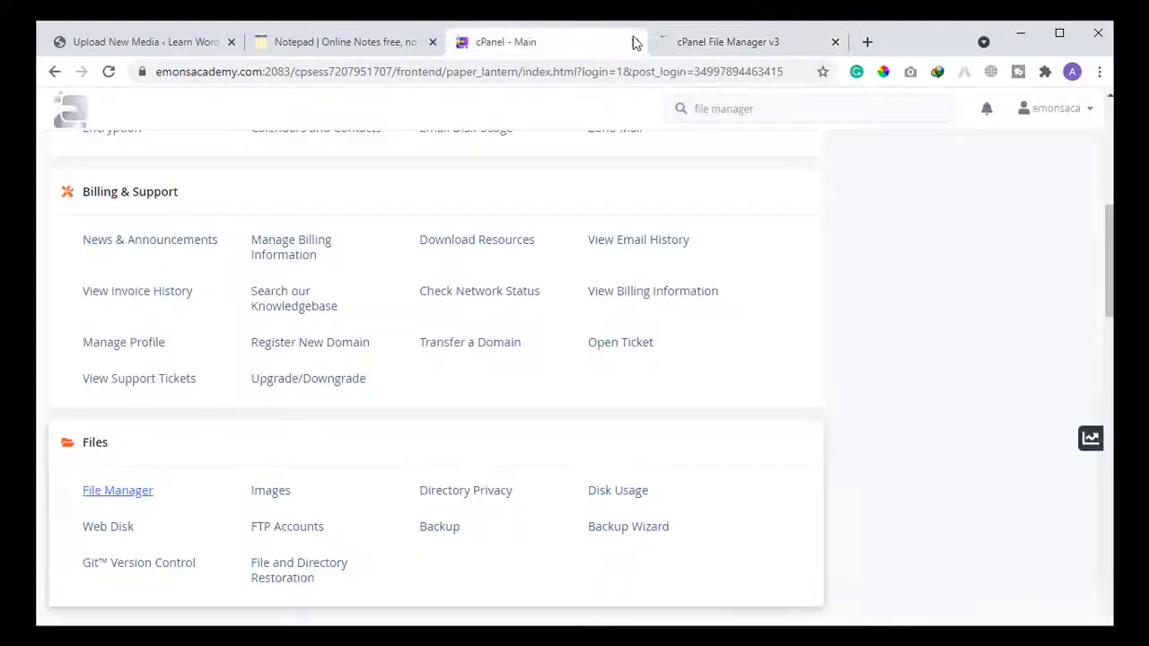
pyautogui.scroll(5, 924, 295)
pyautogui.click(931, 402)
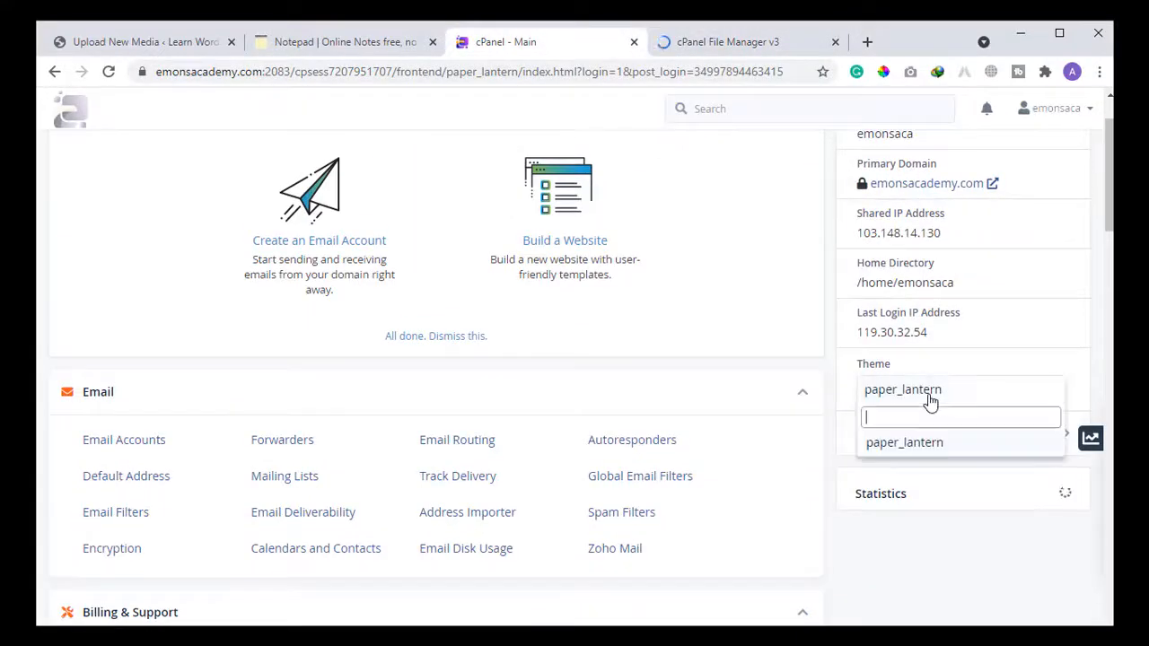
pyautogui.click(921, 443)
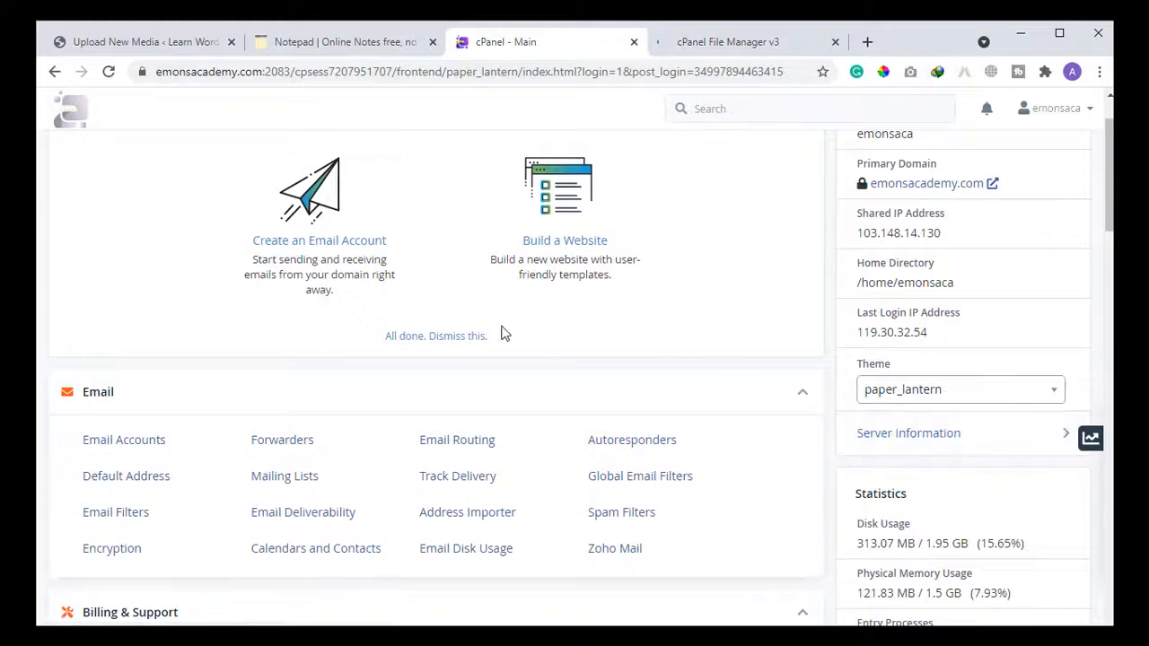
pyautogui.scroll(1, 502, 334)
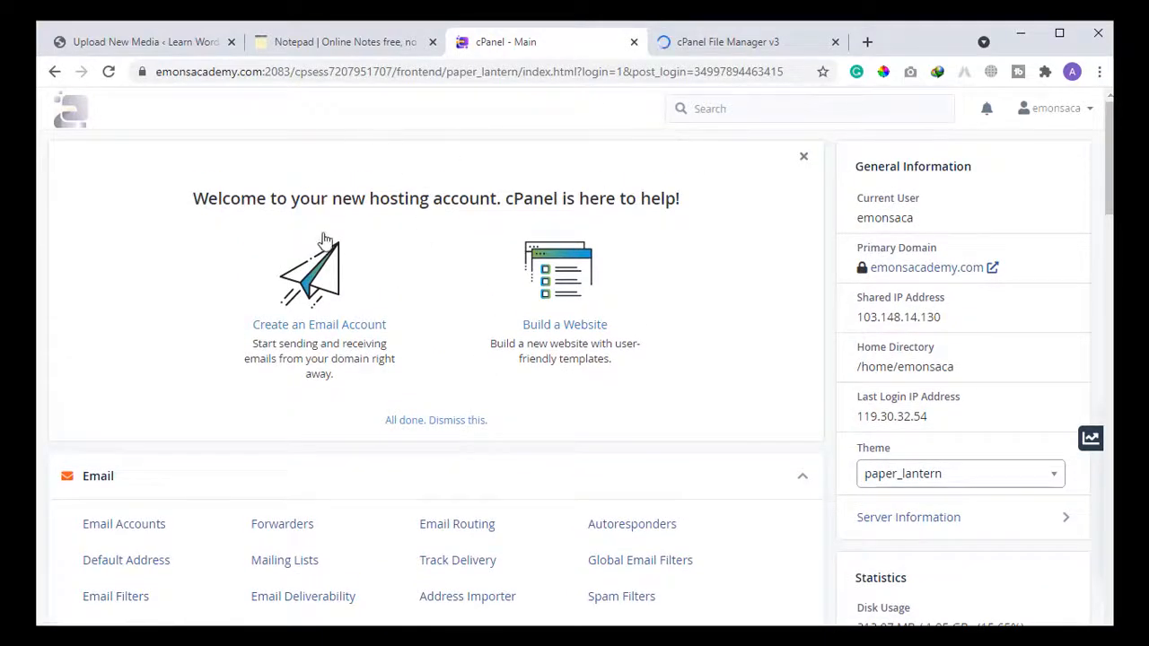
pyautogui.scroll(-2, 117, 449)
# Step: Show the account's home directory in File Manager, and select the php.ini settings, upload_max_filesize through max_allowed_packet_size, in the online Notepad
pyautogui.click(685, 54)
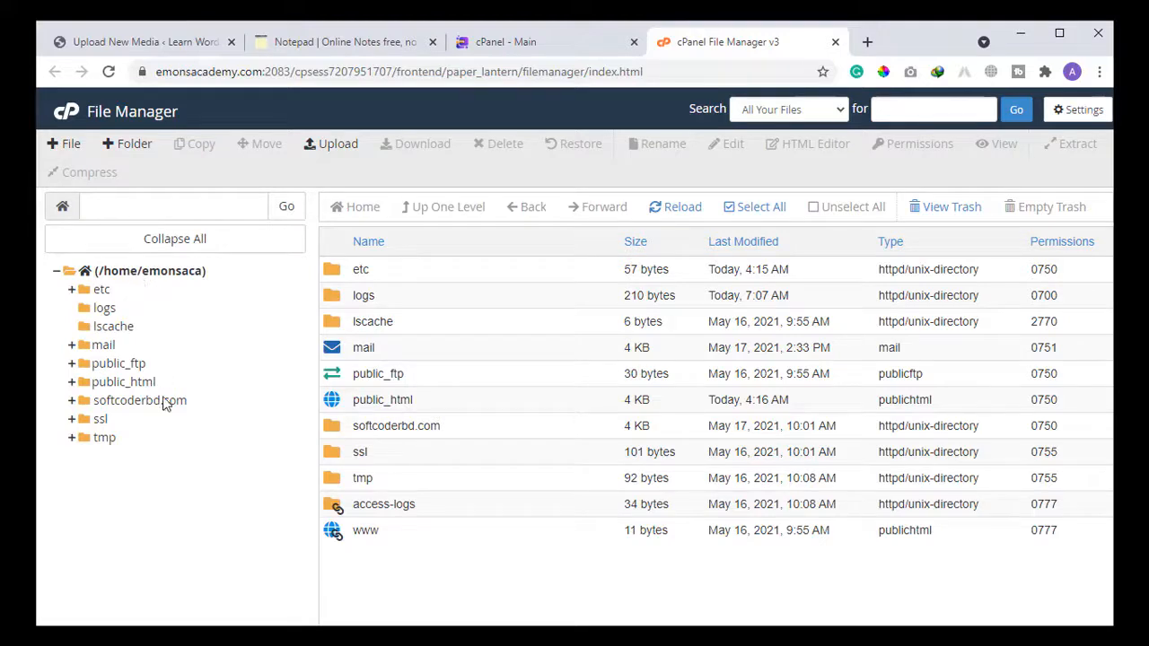
pyautogui.click(127, 270)
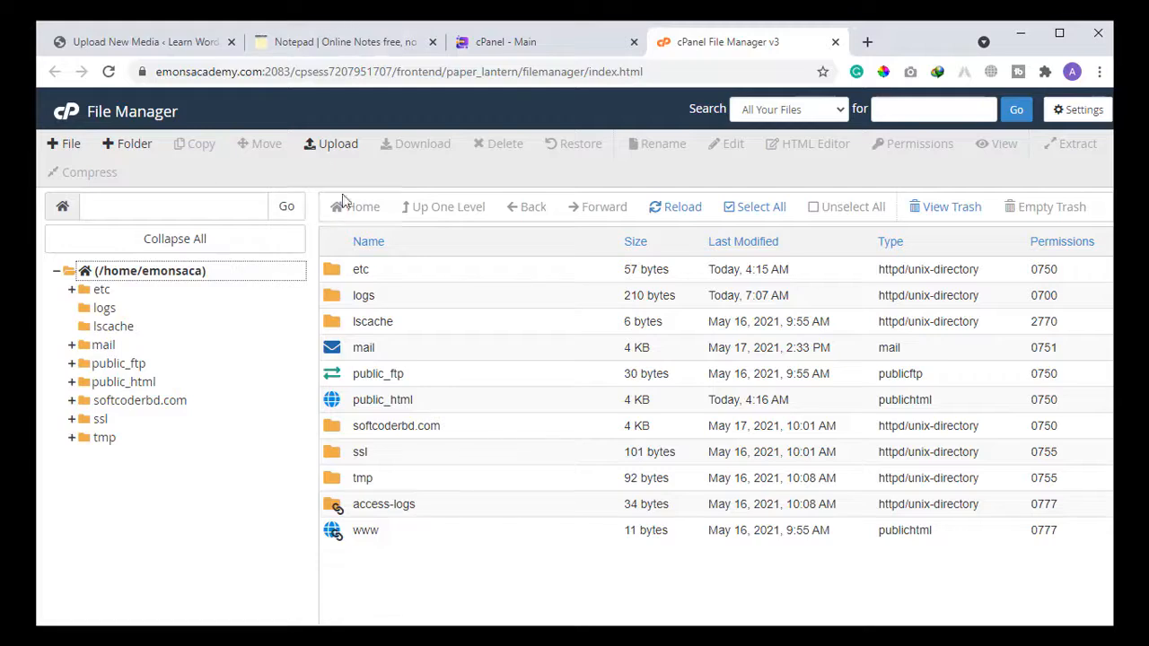
pyautogui.click(346, 41)
pyautogui.scroll(1, 182, 263)
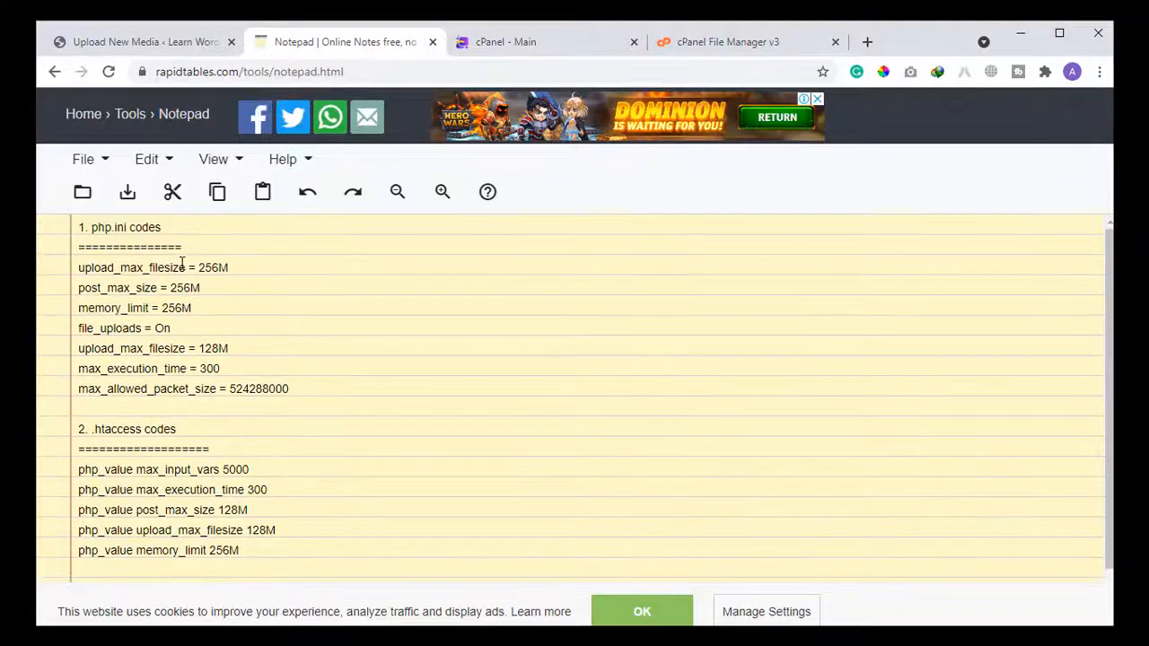
pyautogui.moveTo(165, 233); pyautogui.dragTo(89, 236)
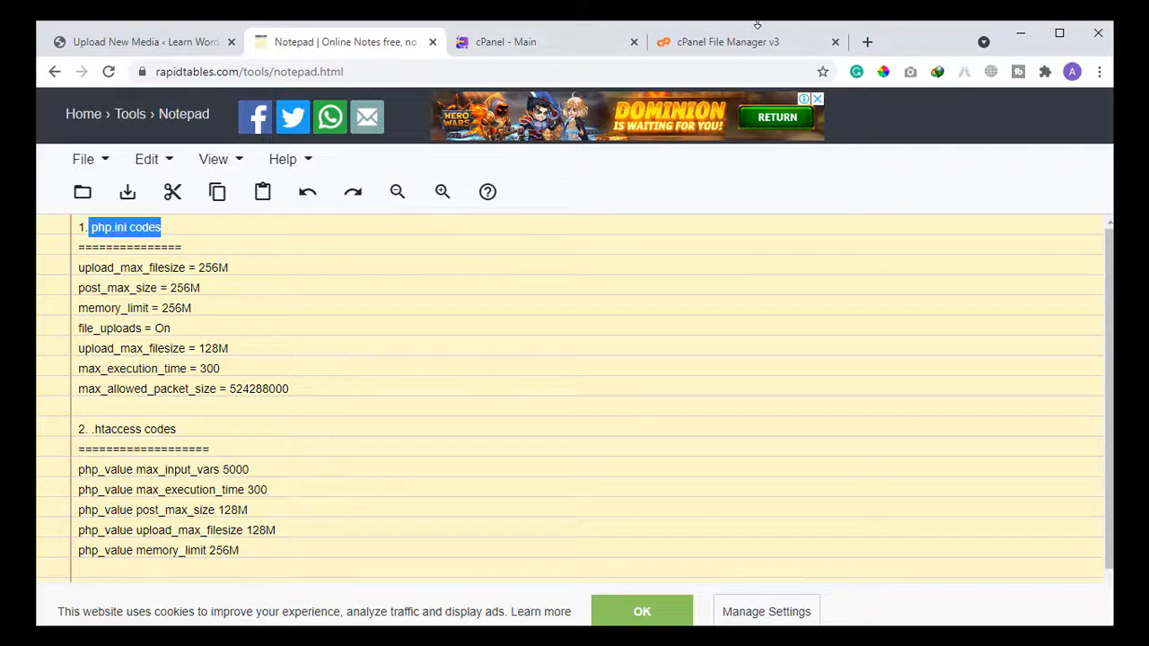
pyautogui.moveTo(310, 392); pyautogui.dragTo(80, 267)
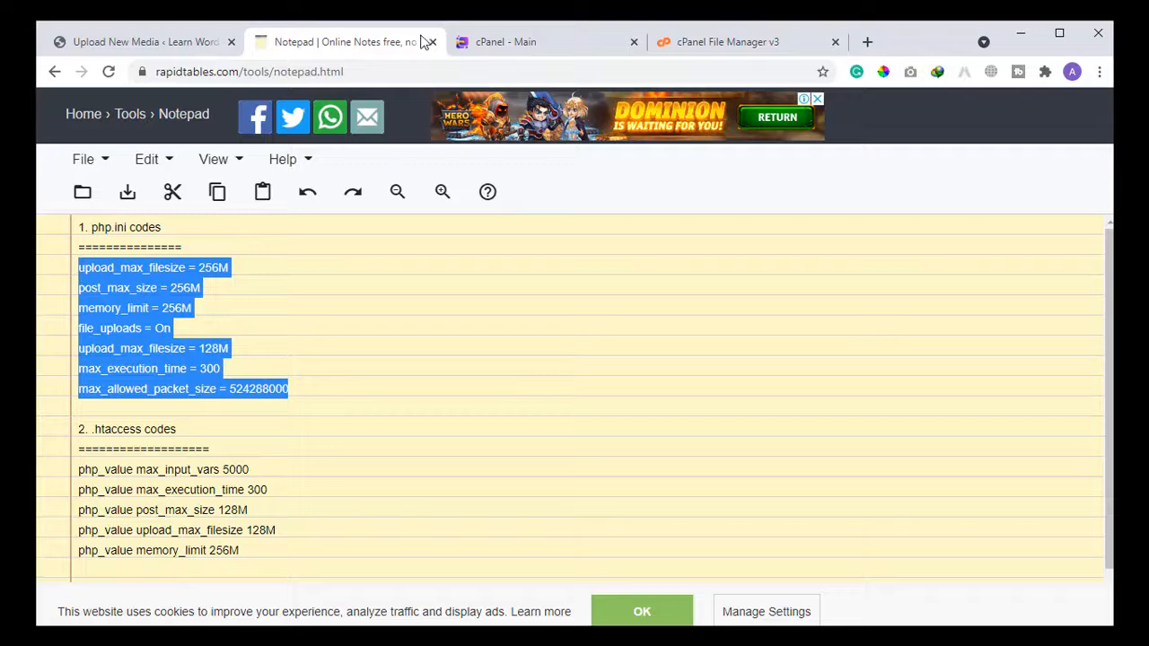
# Step: View the softcoderbd.com folder in File Manager, and try to open emonsacademy.com as a directory path
pyautogui.click(759, 43)
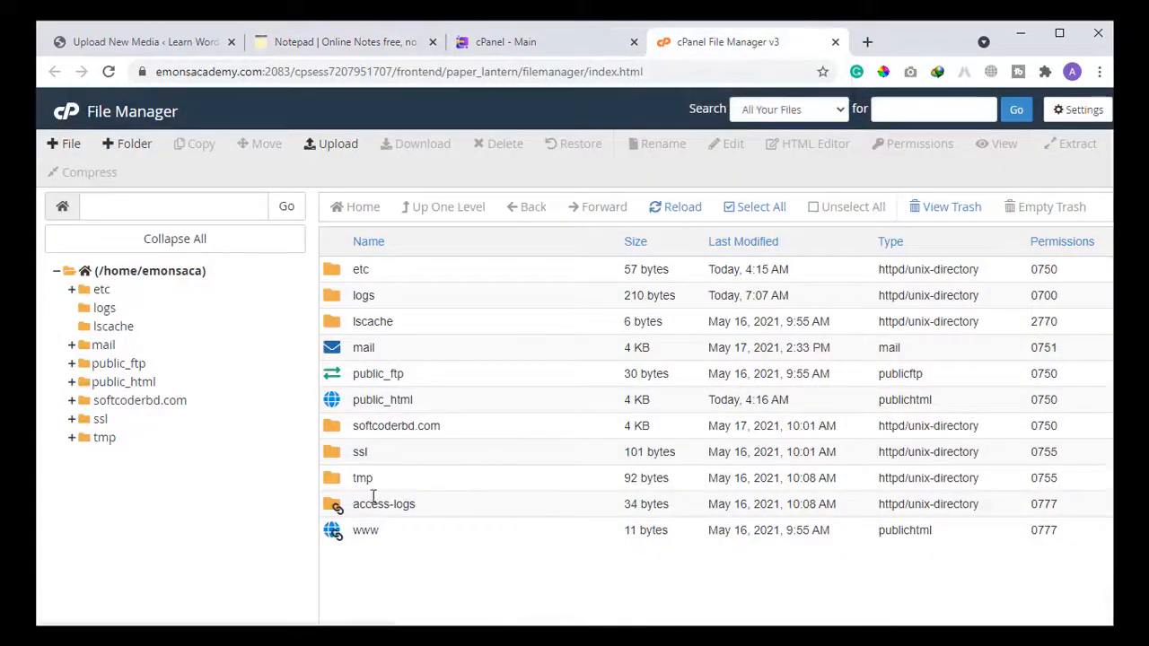
pyautogui.click(140, 401)
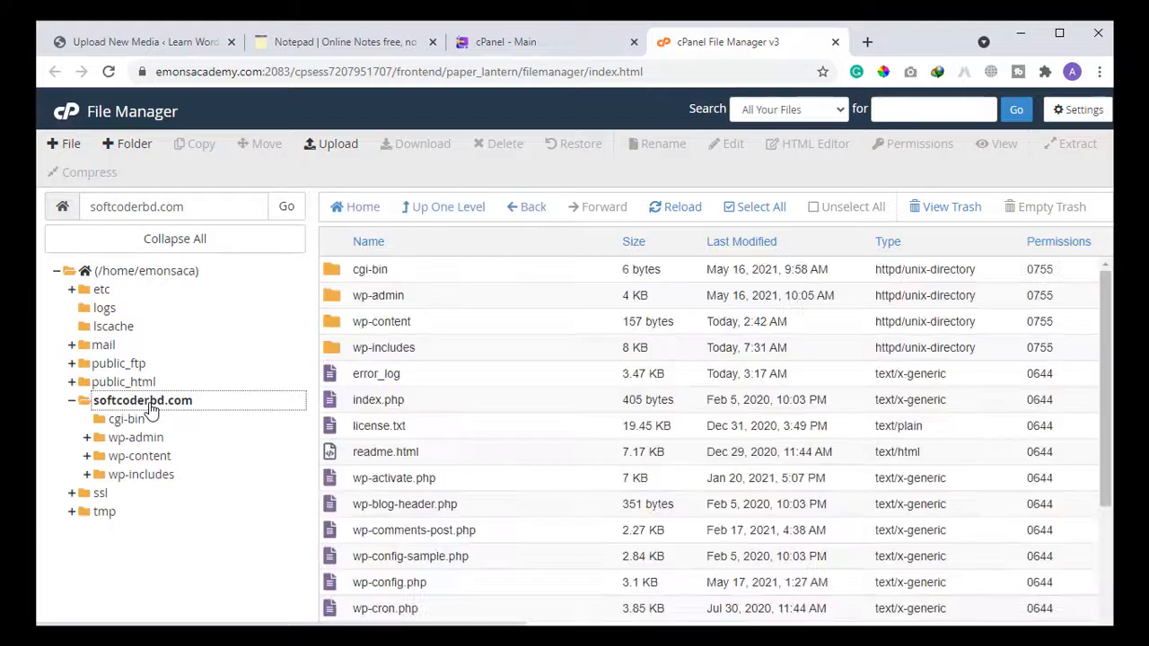
pyautogui.moveTo(233, 213); pyautogui.dragTo(133, 220)
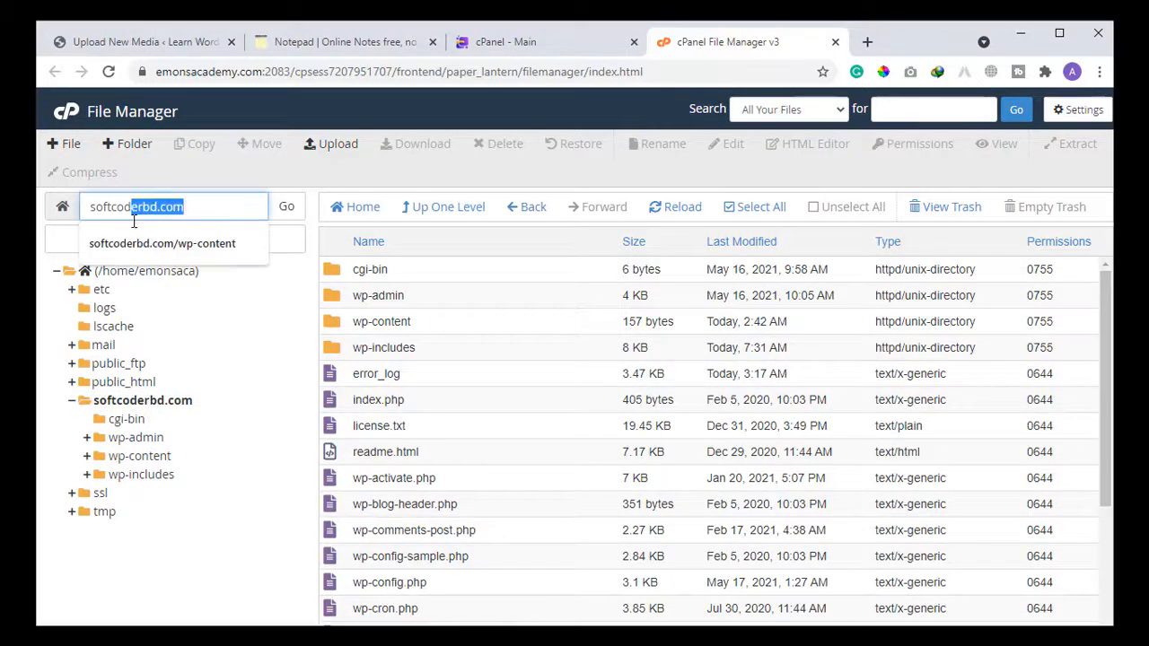
pyautogui.click(139, 211)
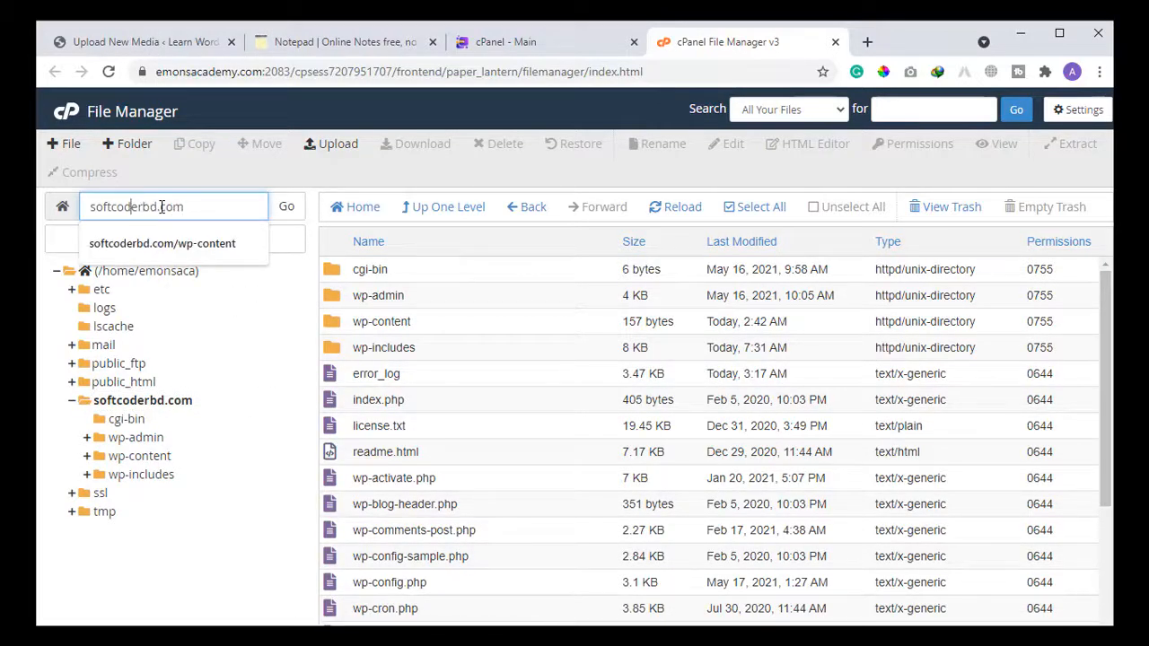
pyautogui.moveTo(158, 207); pyautogui.dragTo(38, 222)
pyautogui.write('emon')
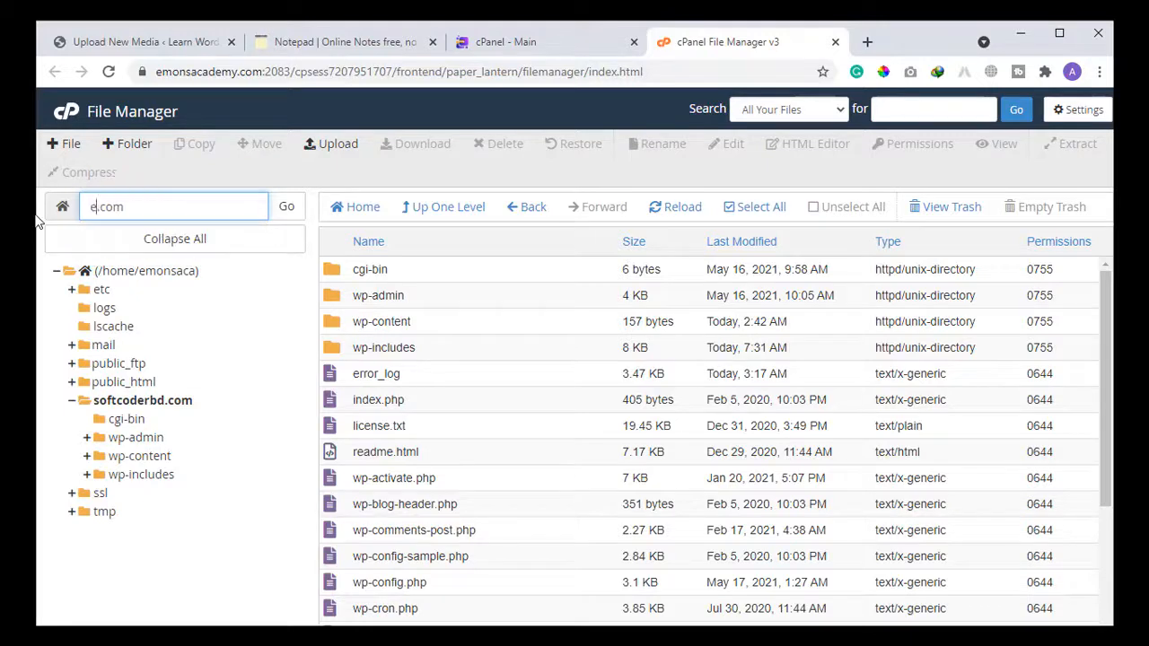
pyautogui.write('sacademy')
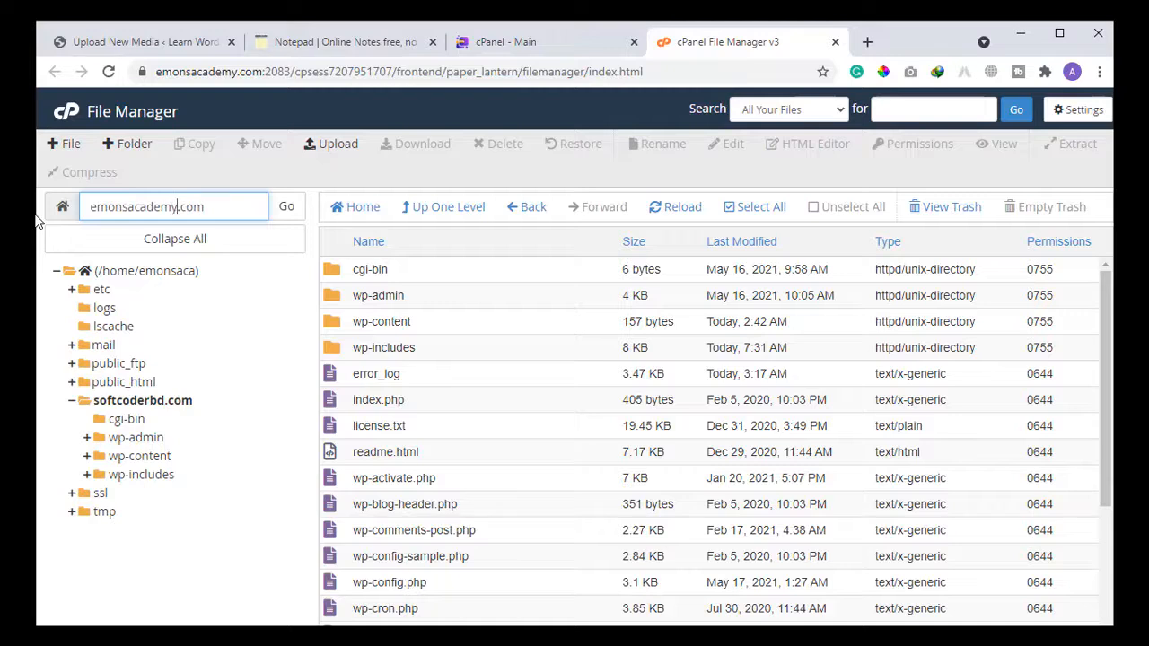
pyautogui.write('.com')
pyautogui.press('BackSpace')
pyautogui.press('BackSpace')
pyautogui.press('BackSpace')
pyautogui.press('BackSpace')
pyautogui.click(292, 207)
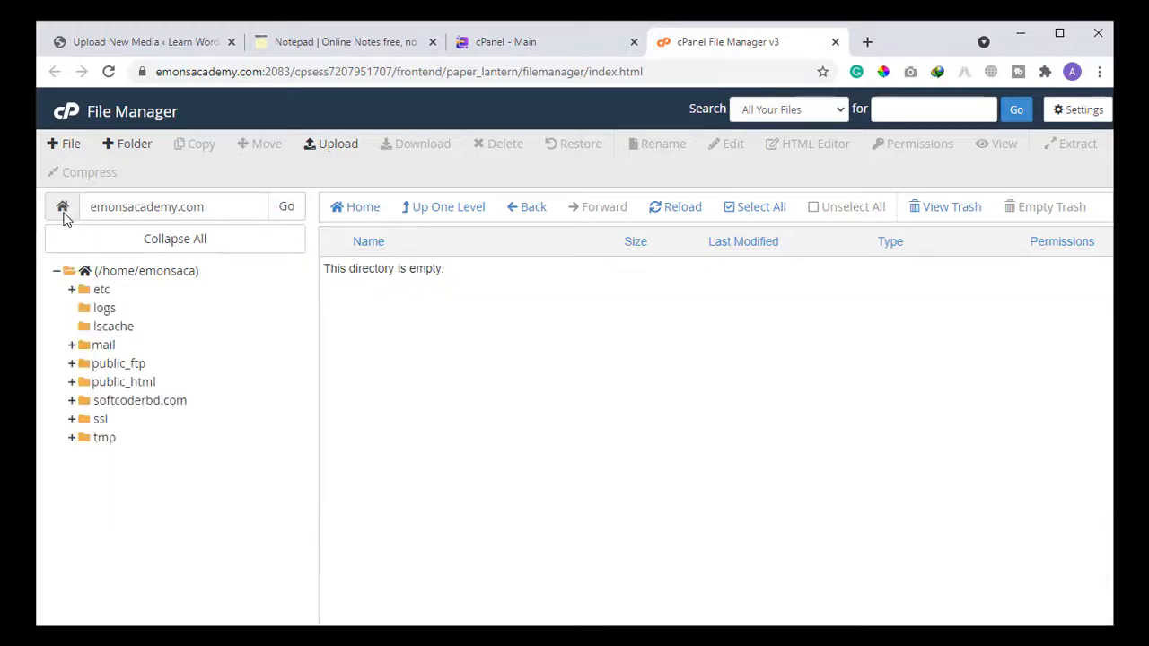
# Step: Open the public_html folder from the home directory and look through its WordPress files
pyautogui.click(125, 384)
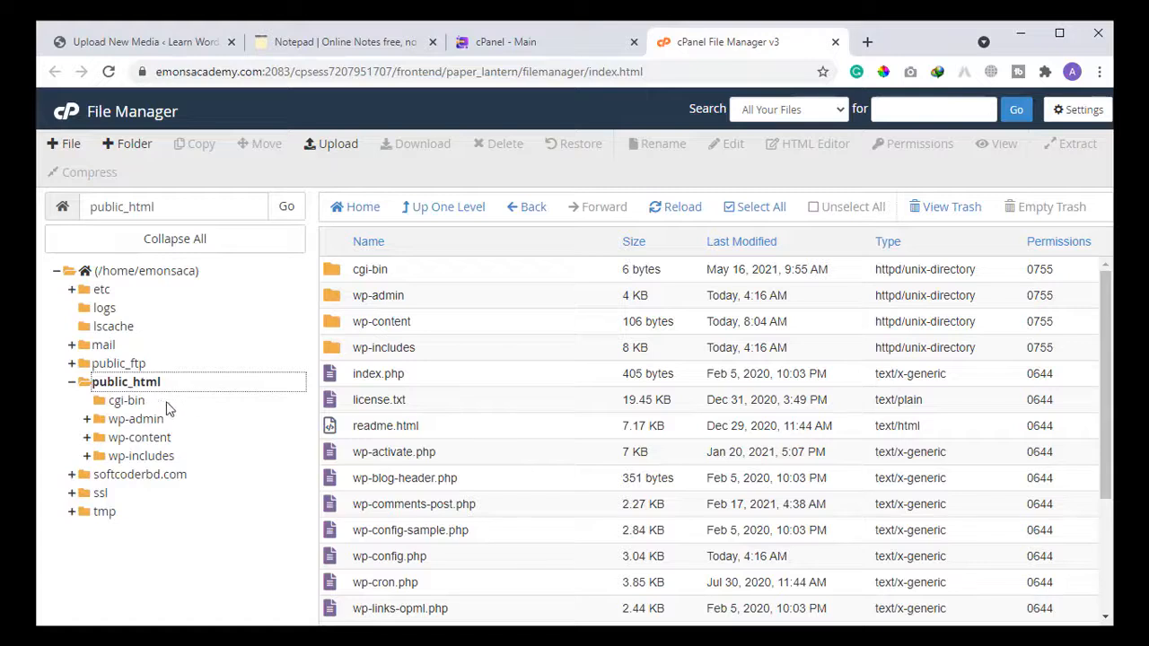
pyautogui.click(133, 277)
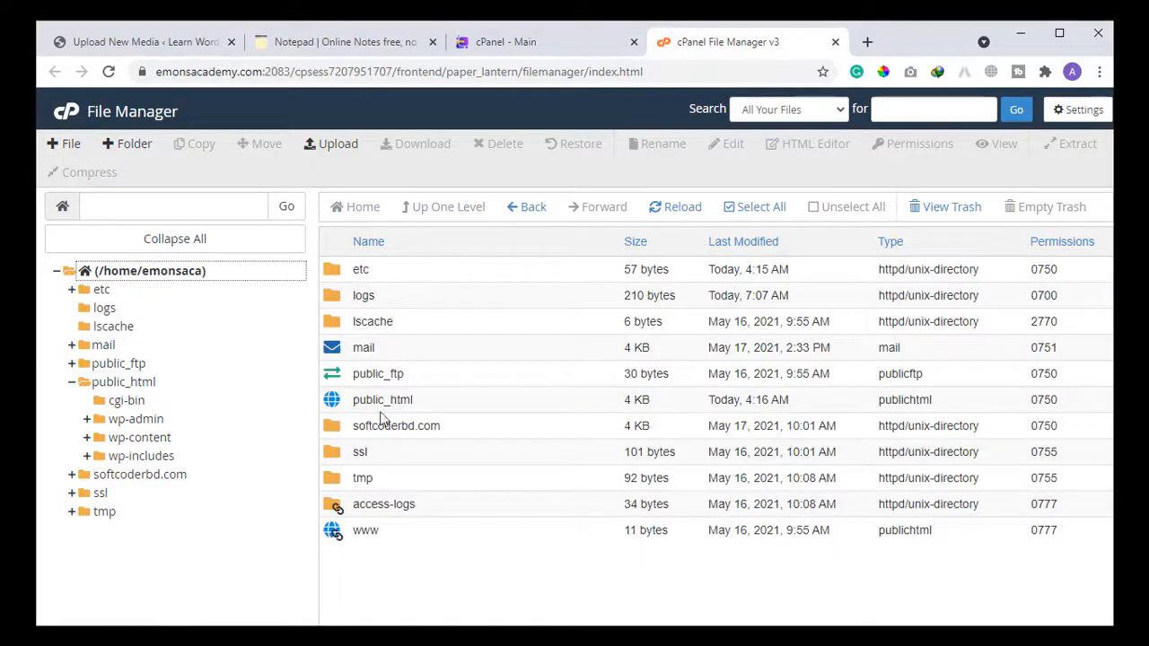
pyautogui.doubleClick(355, 401)
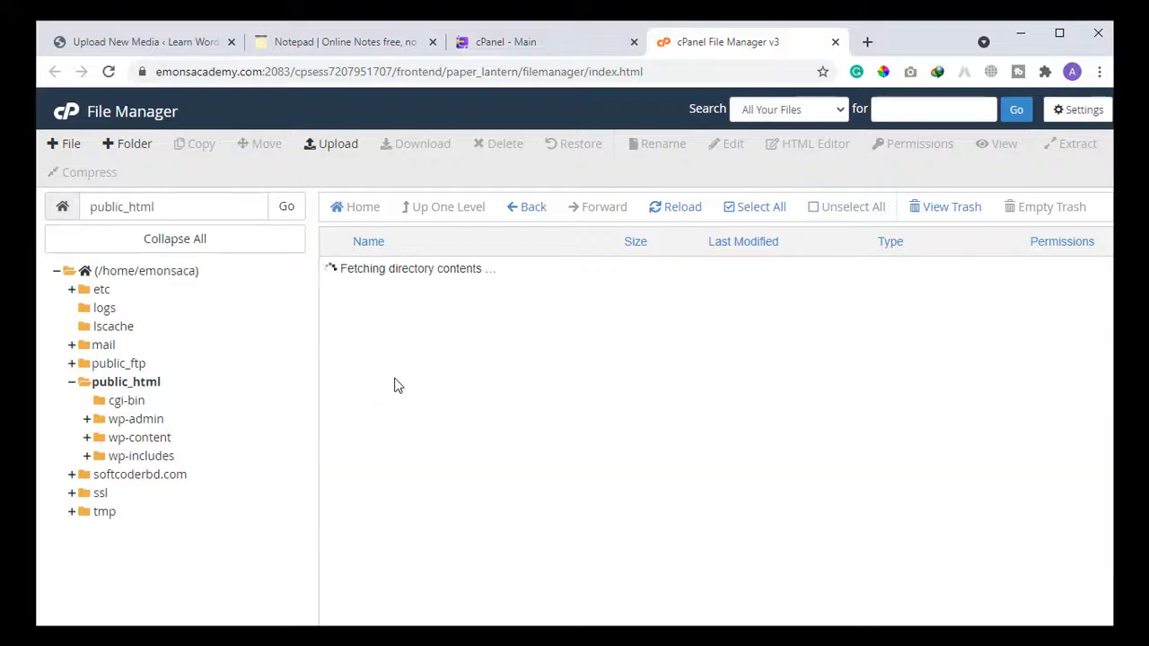
pyautogui.scroll(-3, 574, 539)
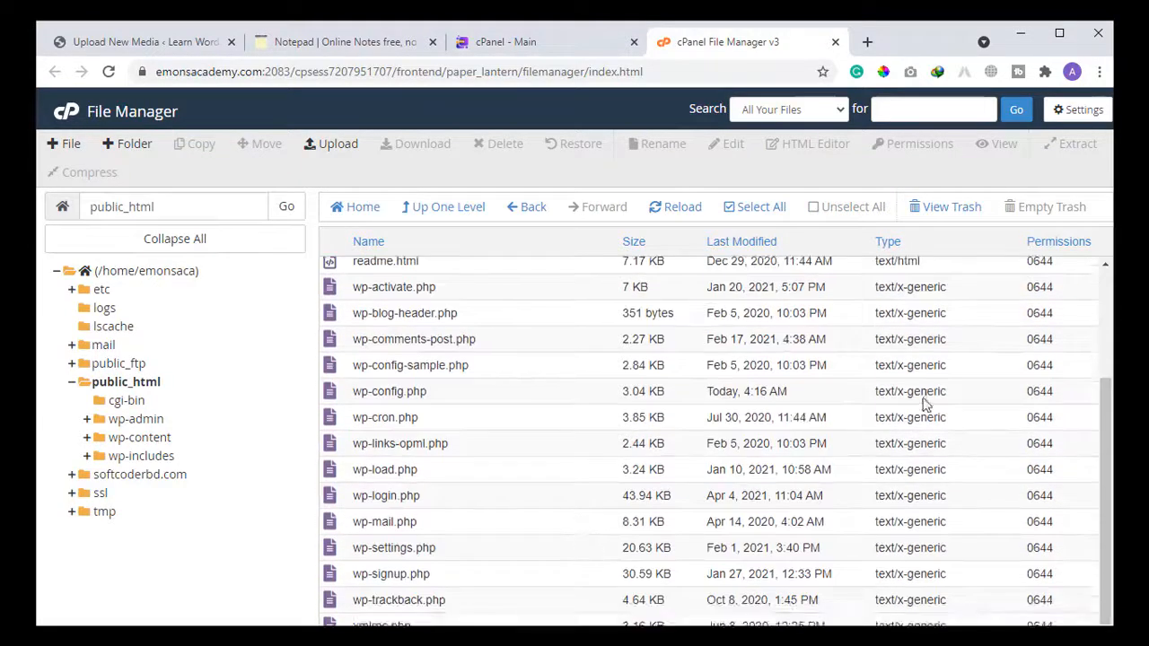
pyautogui.scroll(3, 924, 399)
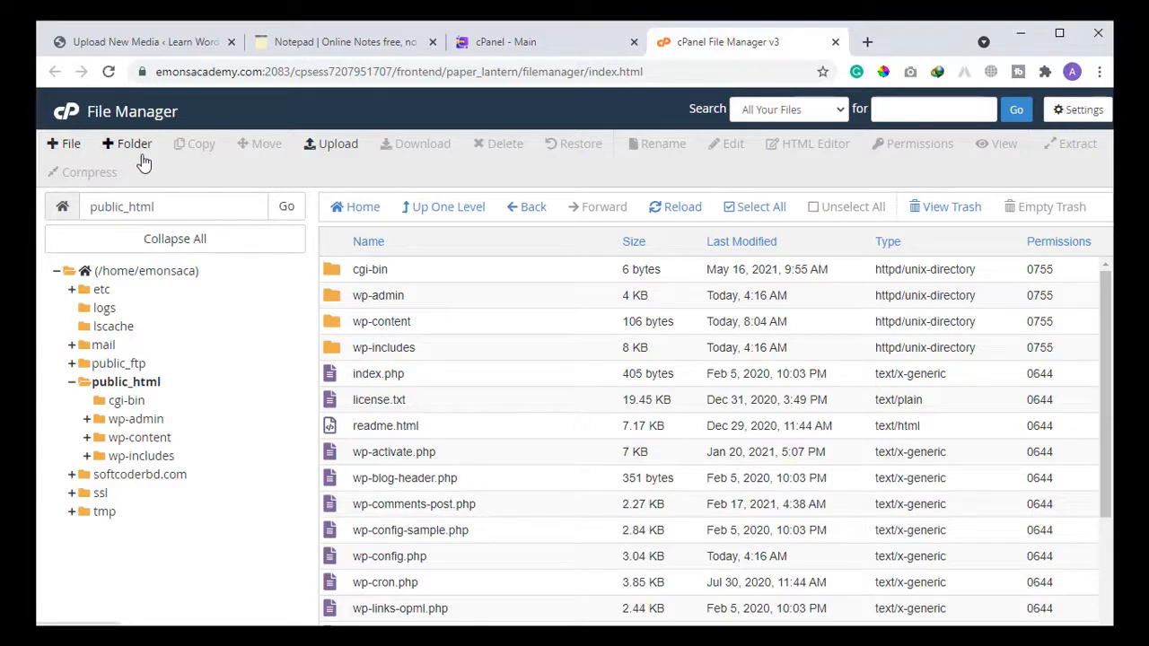
pyautogui.click(65, 145)
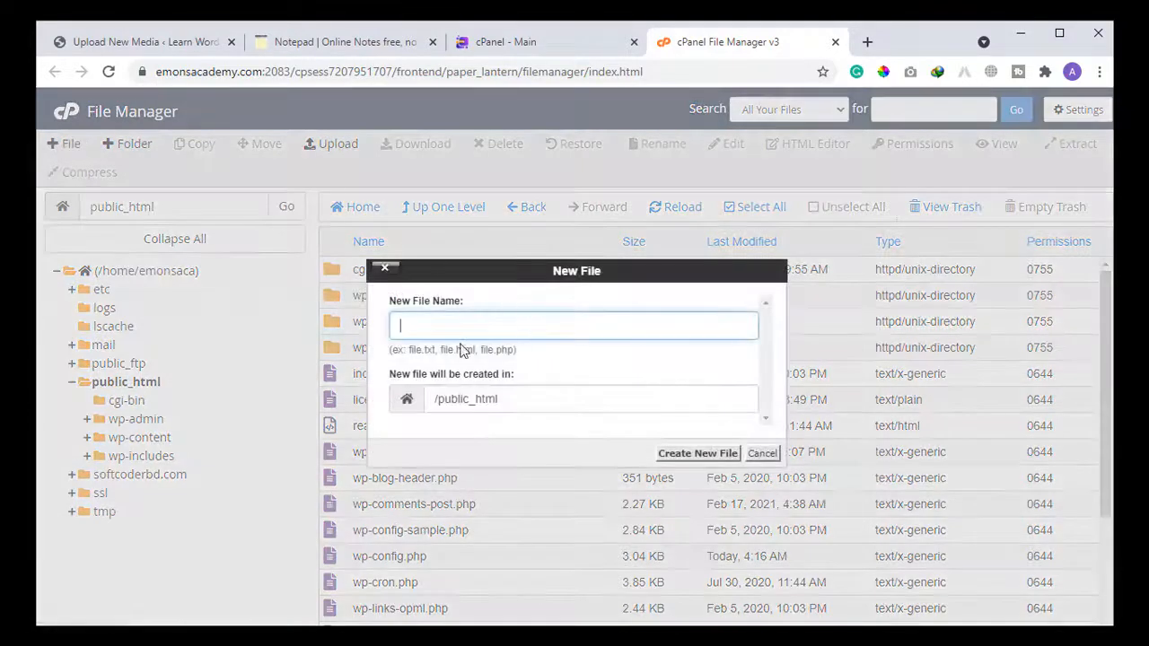
pyautogui.click(762, 453)
pyautogui.rightClick(760, 399)
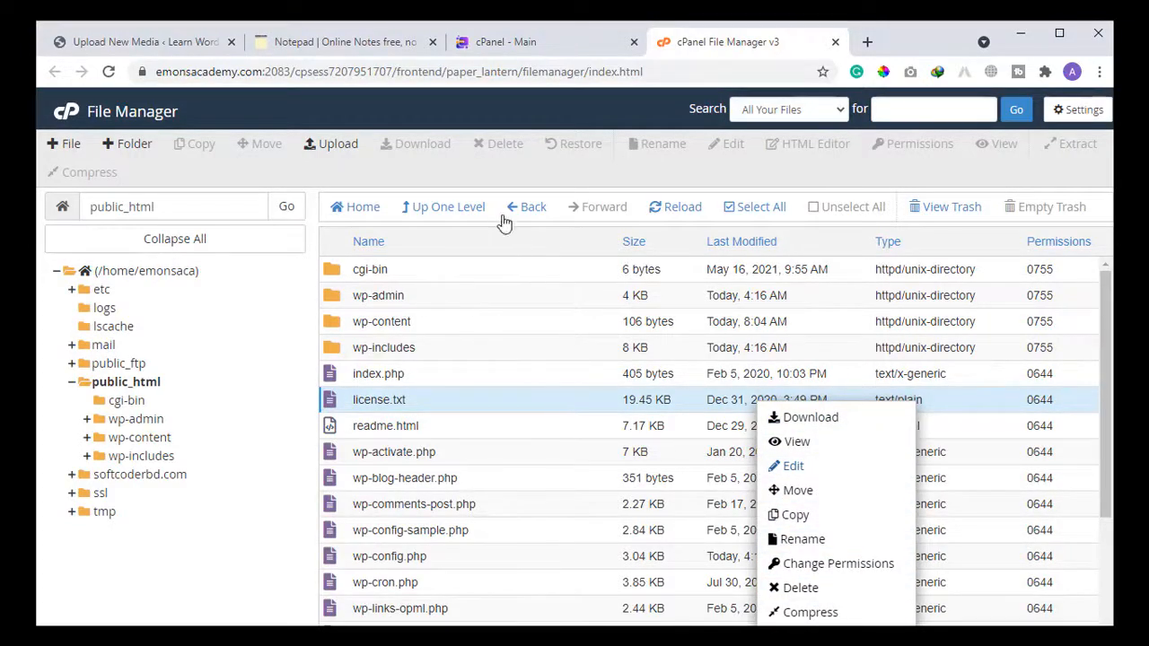
# Step: Create a new file named php.ini in /public_html
pyautogui.click(72, 145)
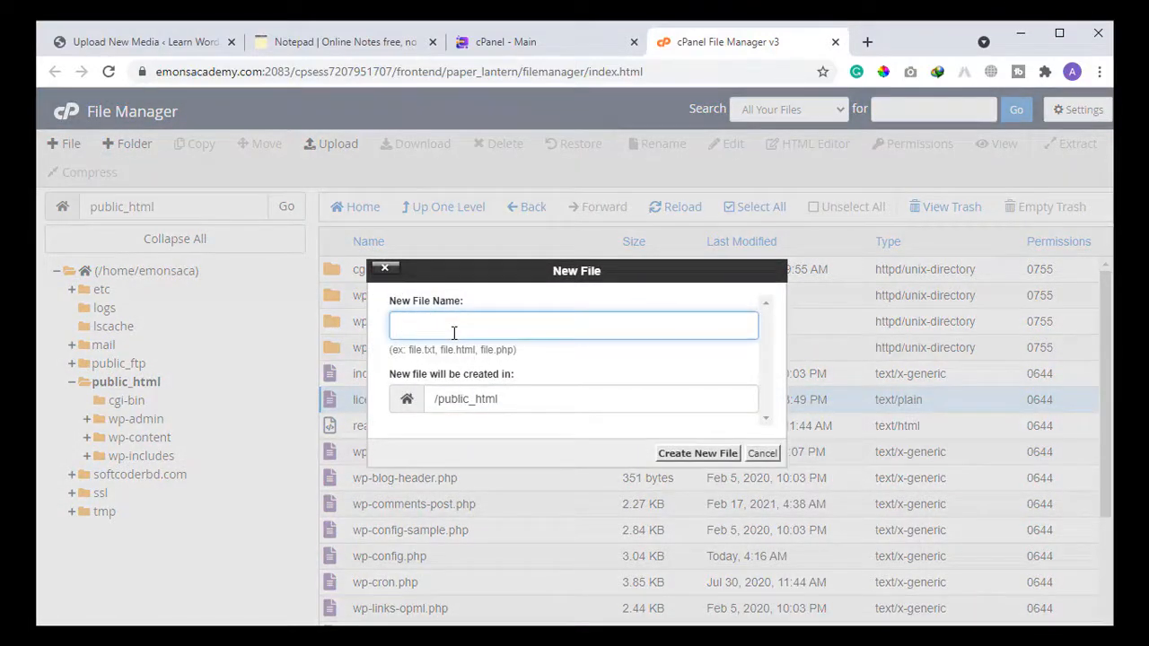
pyautogui.write('php')
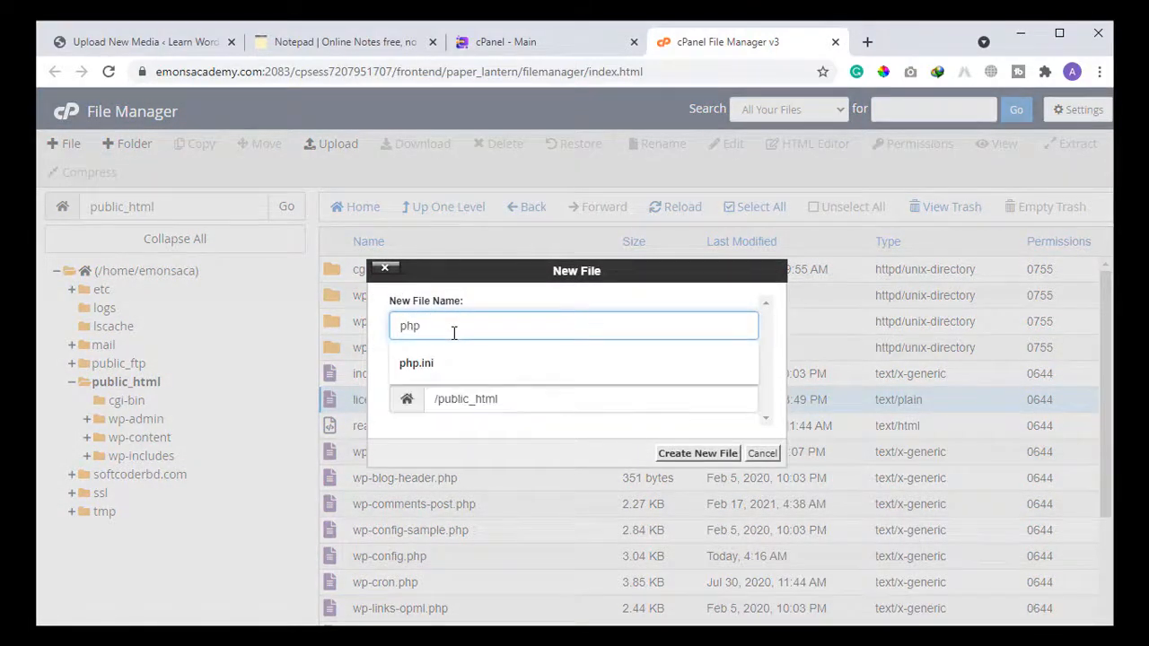
pyautogui.click(436, 362)
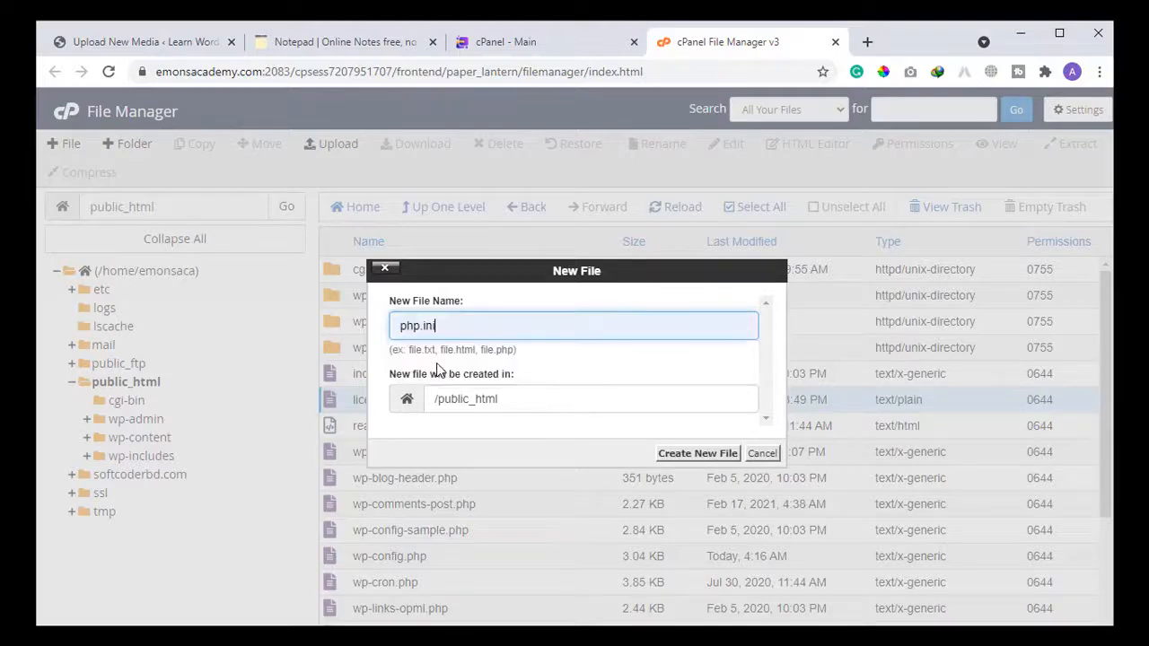
pyautogui.click(698, 454)
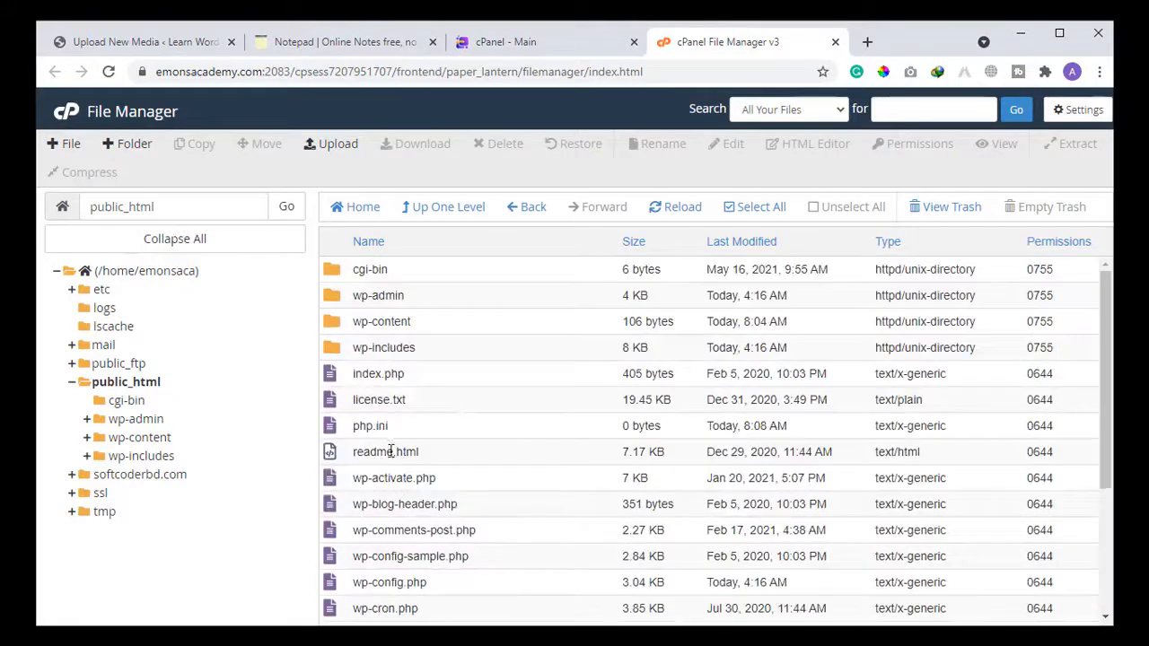
# Step: Open the new php.ini file in the File Manager's code editor and accept the encoding dialog
pyautogui.click(349, 430)
pyautogui.rightClick(334, 430)
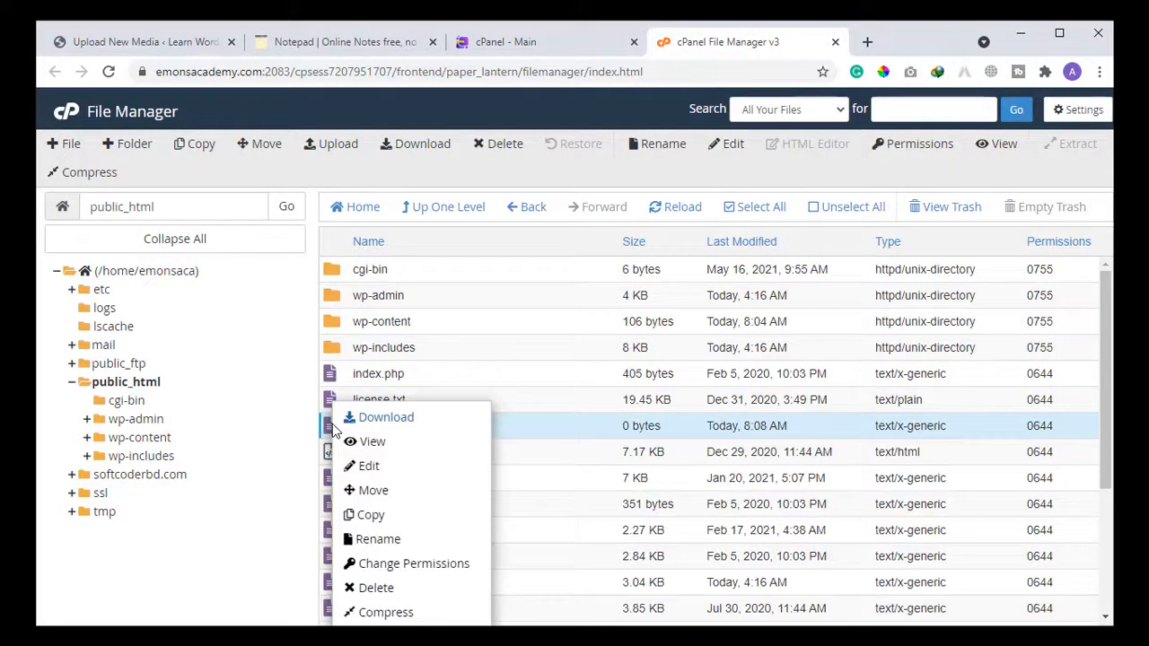
pyautogui.click(368, 466)
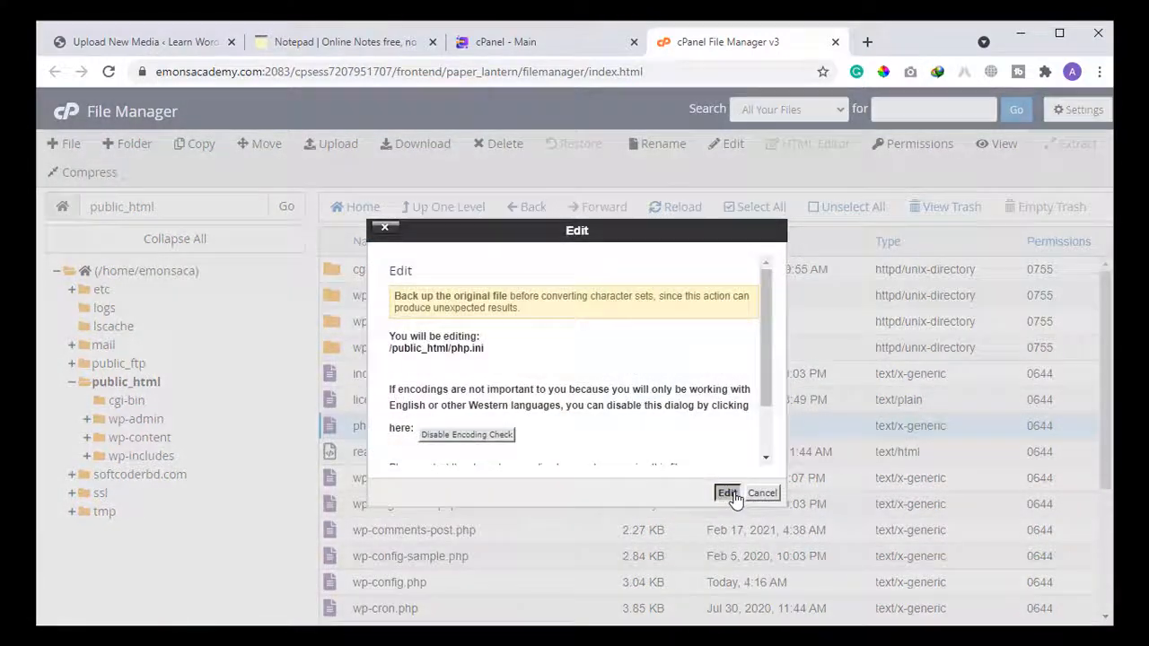
pyautogui.click(732, 490)
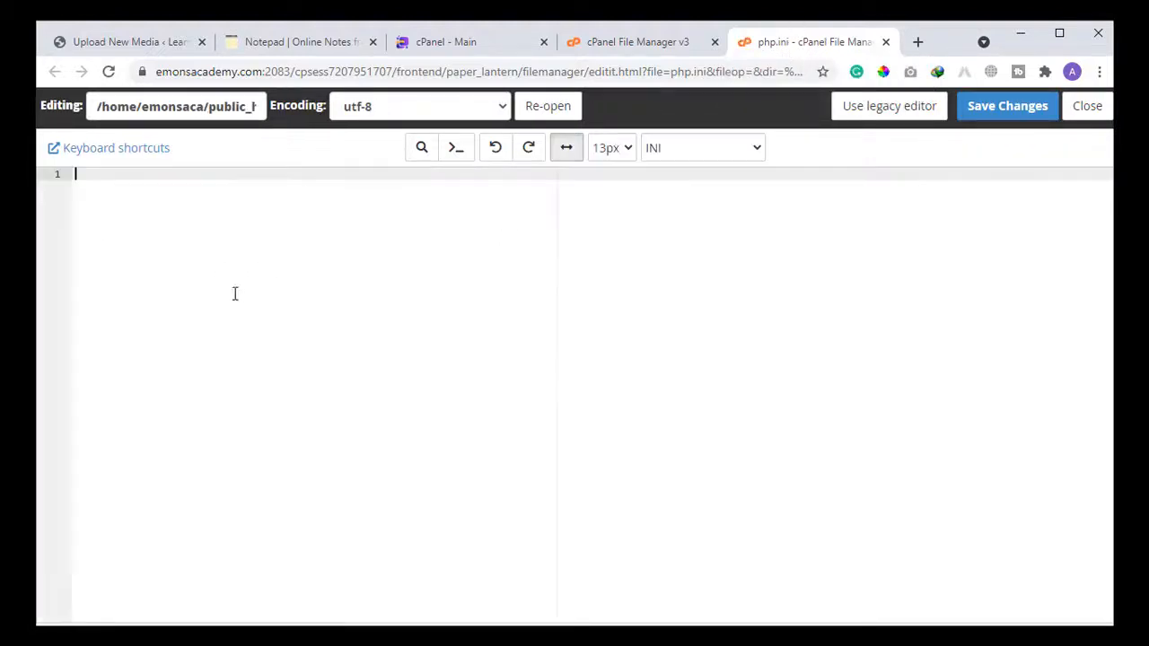
# Step: Insert the seven prepared PHP limit lines into php.ini, from upload_max_filesize = 256M to max_allowed_packet_size = 524288000, and review them
pyautogui.write('upload_max_filesize = 256M post_max_size = 256M memory_limit = 256M file_uploads = On upload_max_filesize = 128M max_execution_time = 300 max_allowed_packet_size = 524288000')
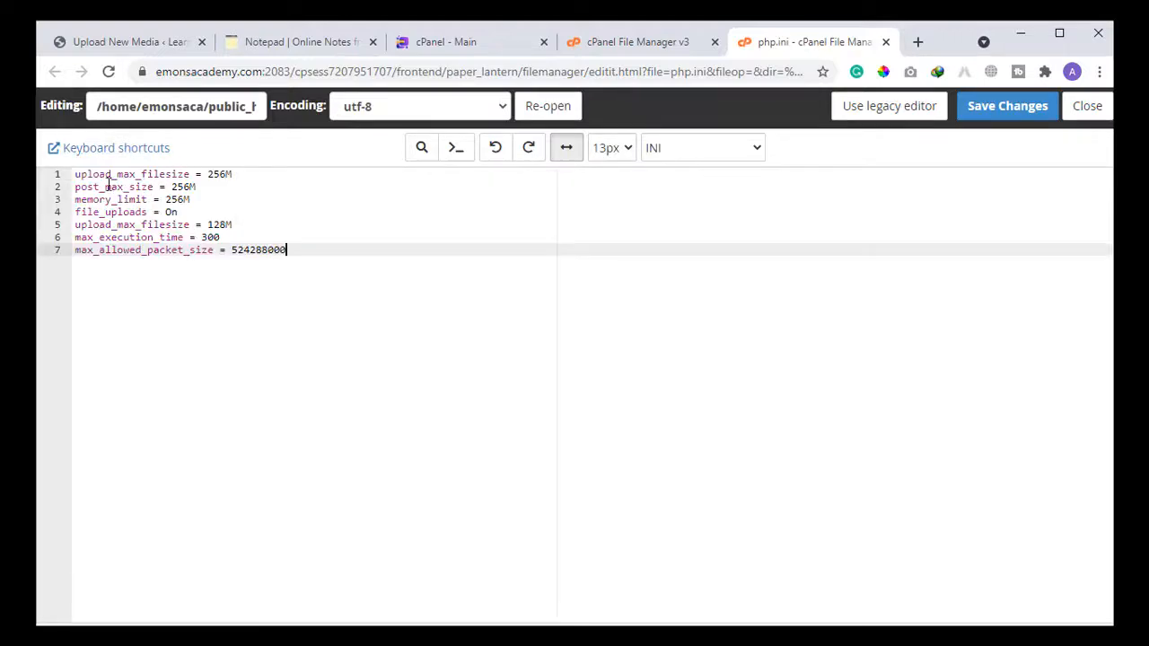
pyautogui.moveTo(91, 176)
pyautogui.mouseDown()
pyautogui.moveTo(202, 173)
pyautogui.moveTo(81, 169)
pyautogui.mouseUp()
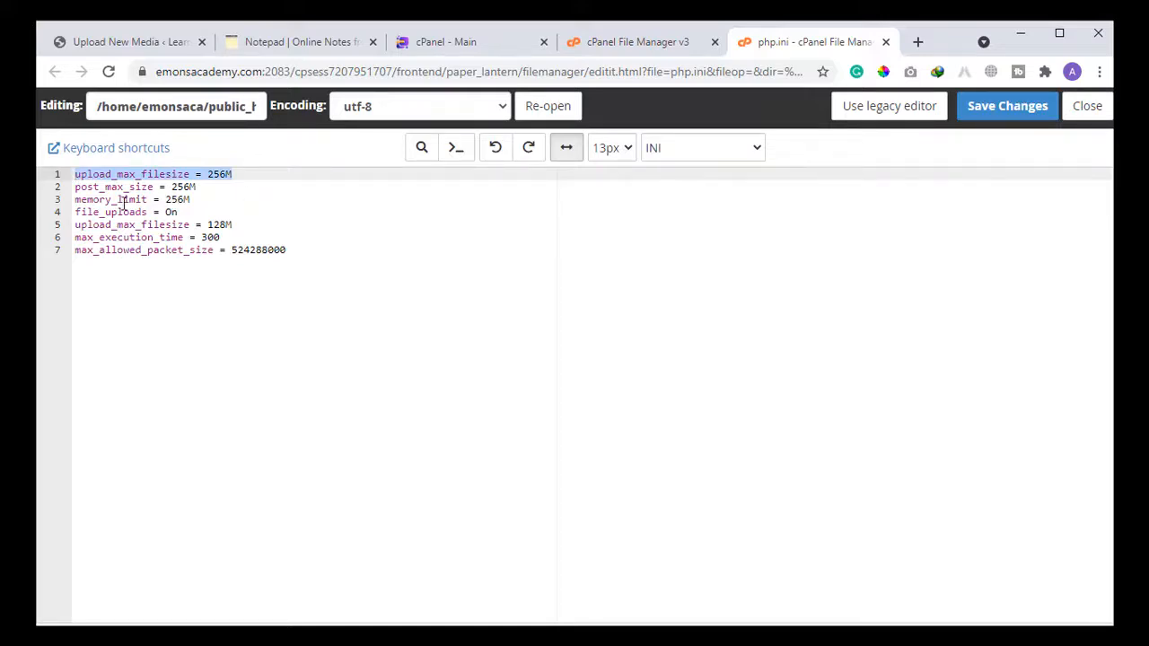
pyautogui.moveTo(252, 185); pyautogui.dragTo(73, 188)
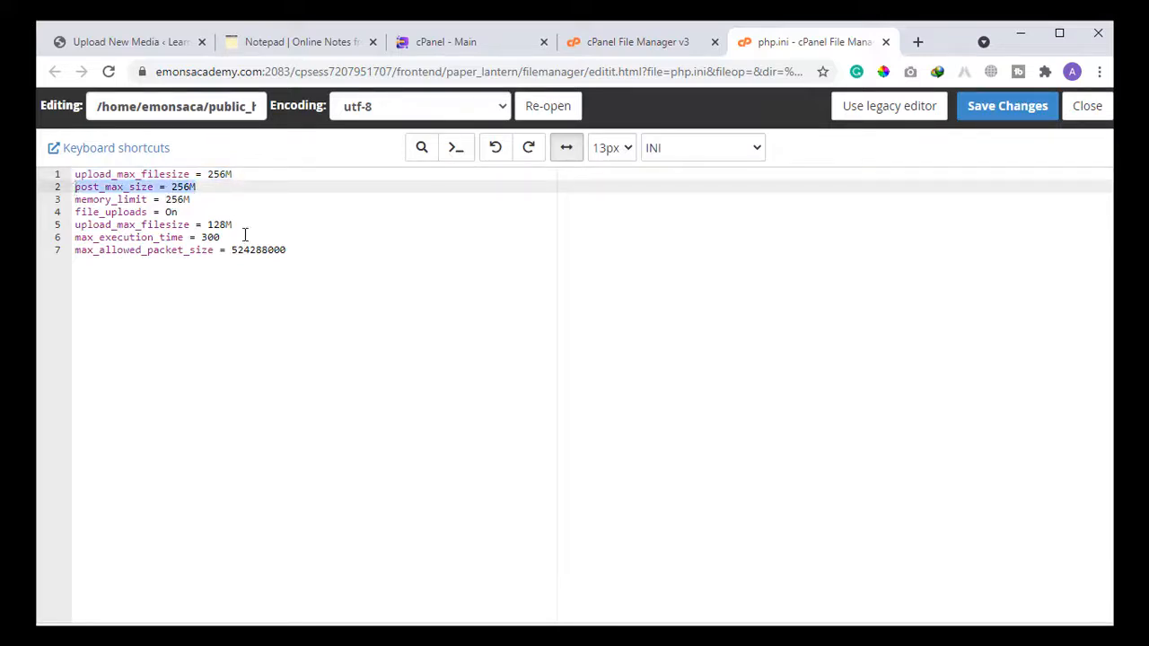
pyautogui.moveTo(209, 200); pyautogui.dragTo(80, 203)
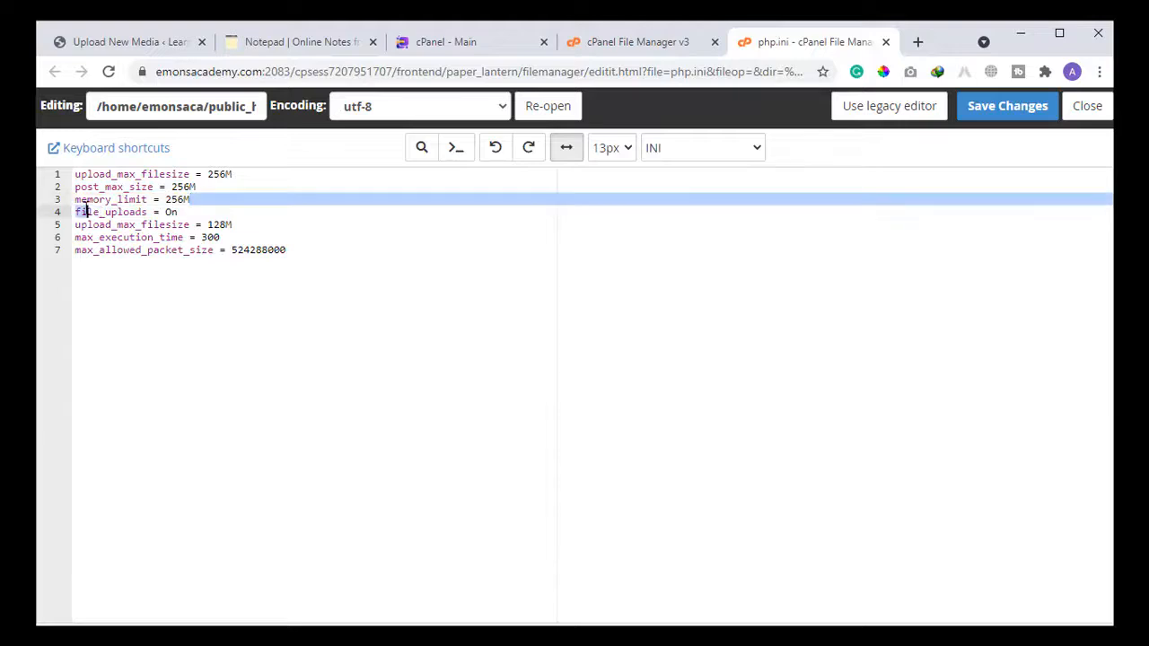
pyautogui.moveTo(192, 214); pyautogui.dragTo(88, 222)
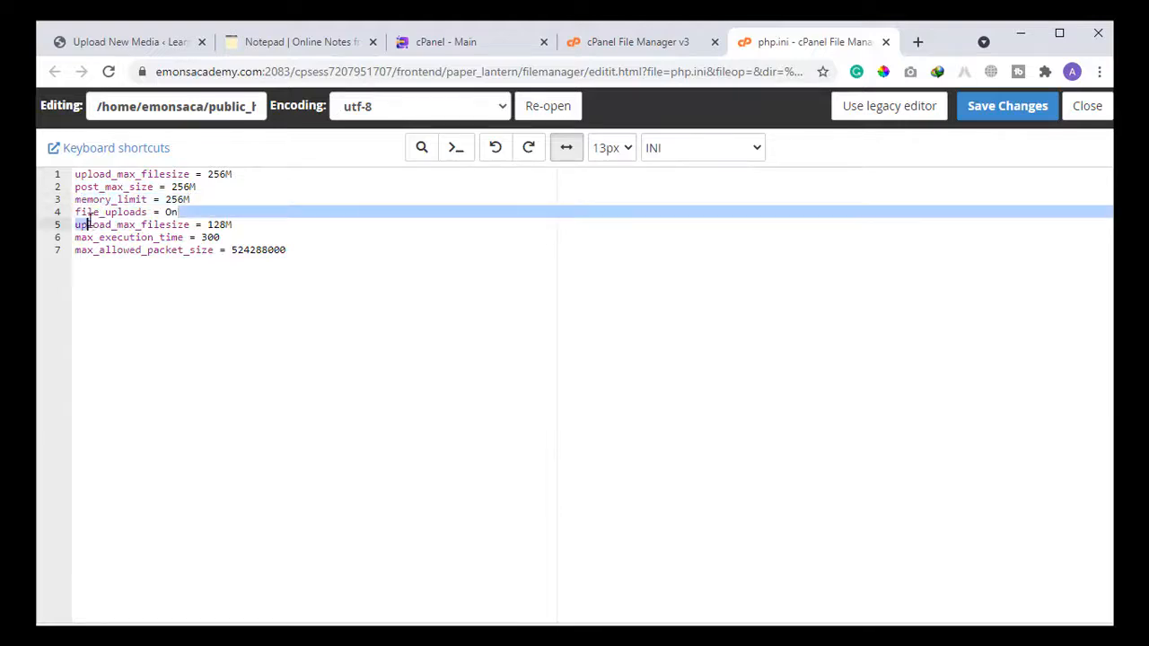
pyautogui.click(143, 217)
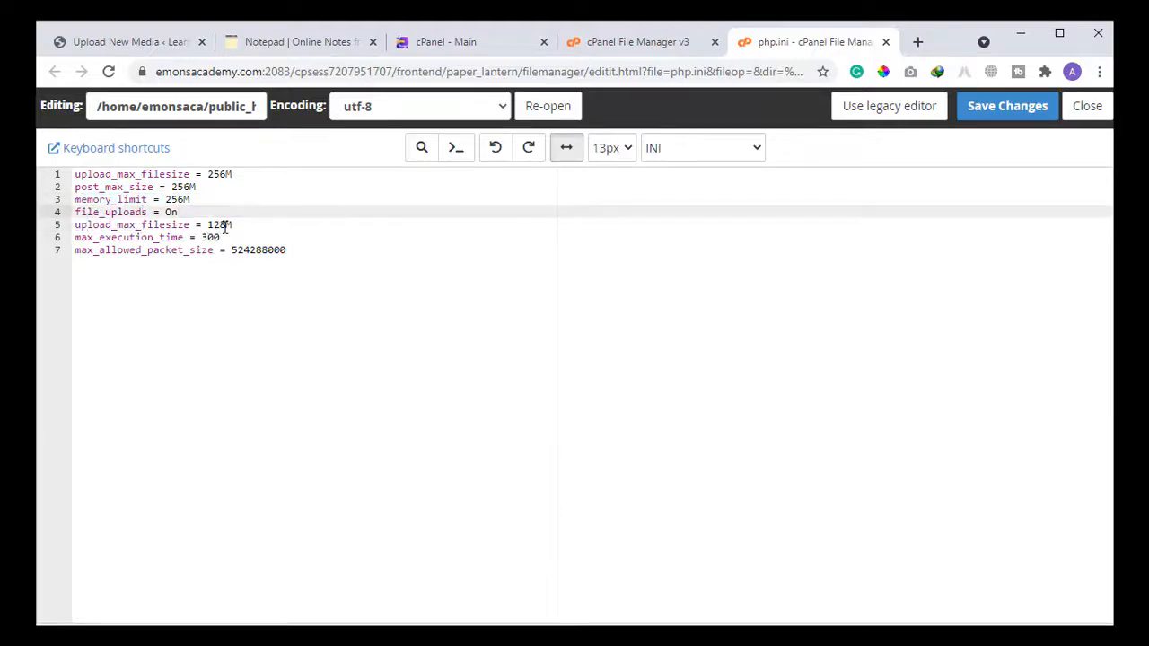
# Step: Set the second upload_max_filesize entry to 256M and max_execution_time to 600 in php.ini, and save the file
pyautogui.moveTo(231, 227)
pyautogui.mouseDown()
pyautogui.moveTo(170, 227)
pyautogui.moveTo(216, 225)
pyautogui.mouseUp()
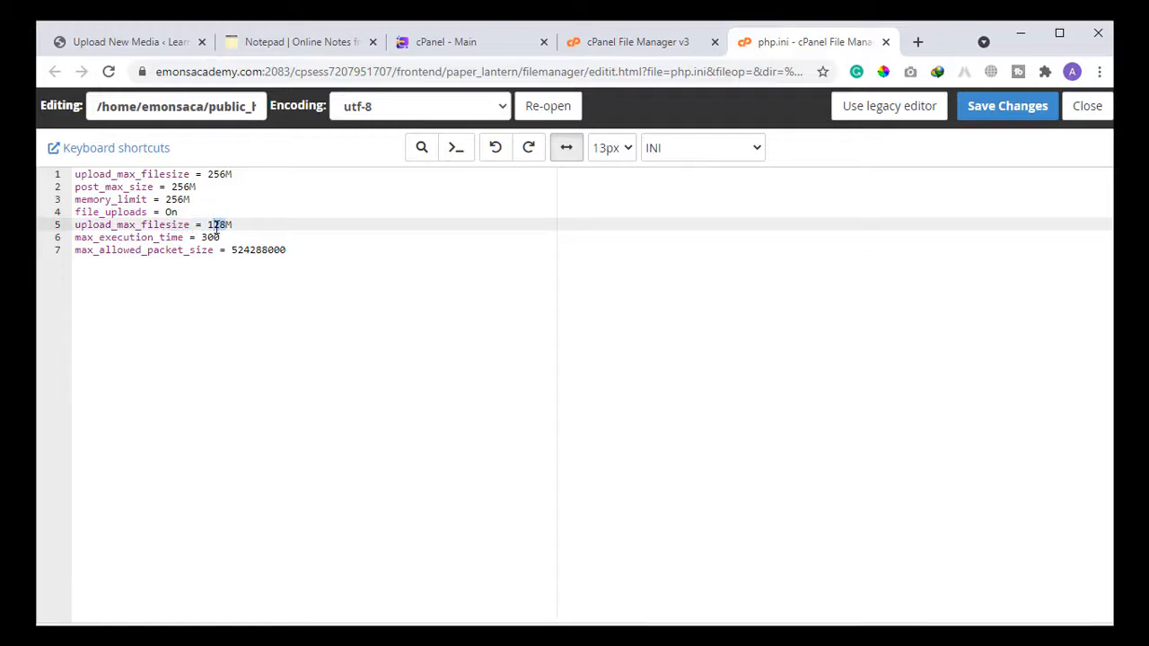
pyautogui.write('256')
pyautogui.moveTo(226, 237); pyautogui.dragTo(201, 237)
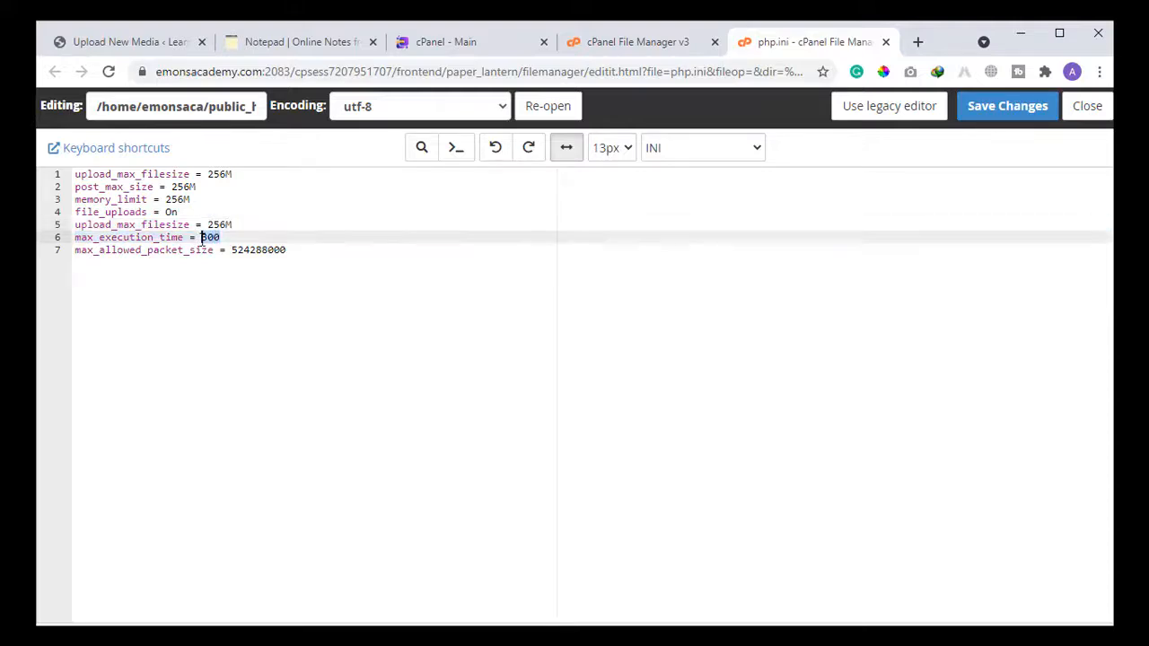
pyautogui.write('600')
pyautogui.click(980, 111)
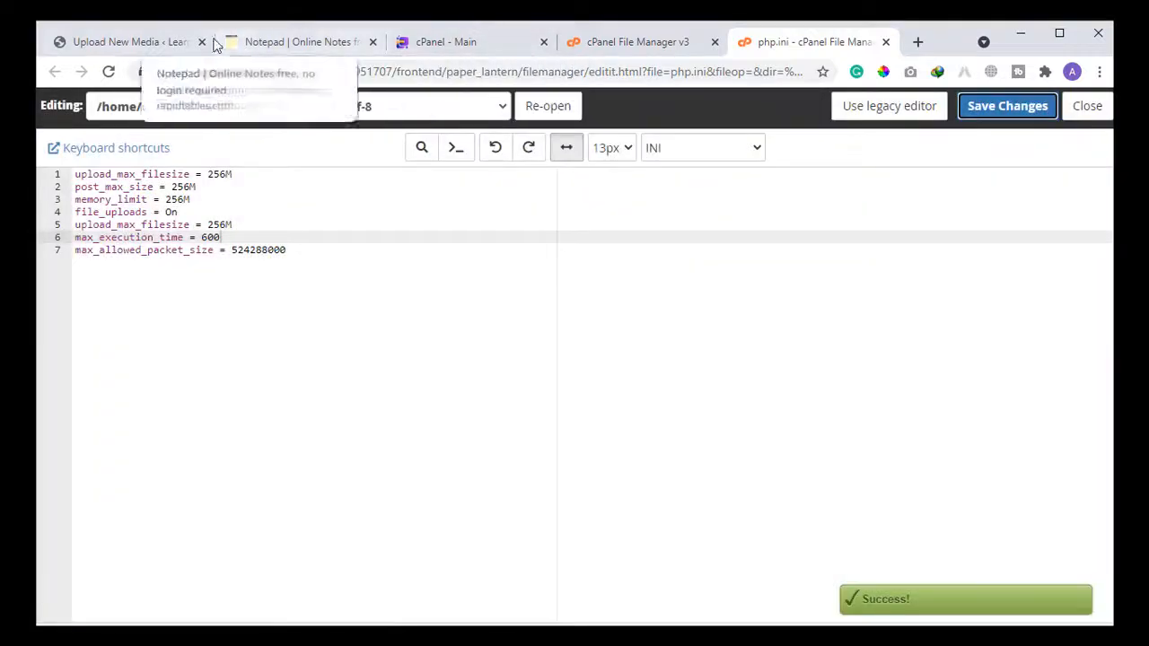
# Step: Reload WordPress's Upload New Media page and check the maximum upload file size
pyautogui.click(117, 45)
pyautogui.click(105, 72)
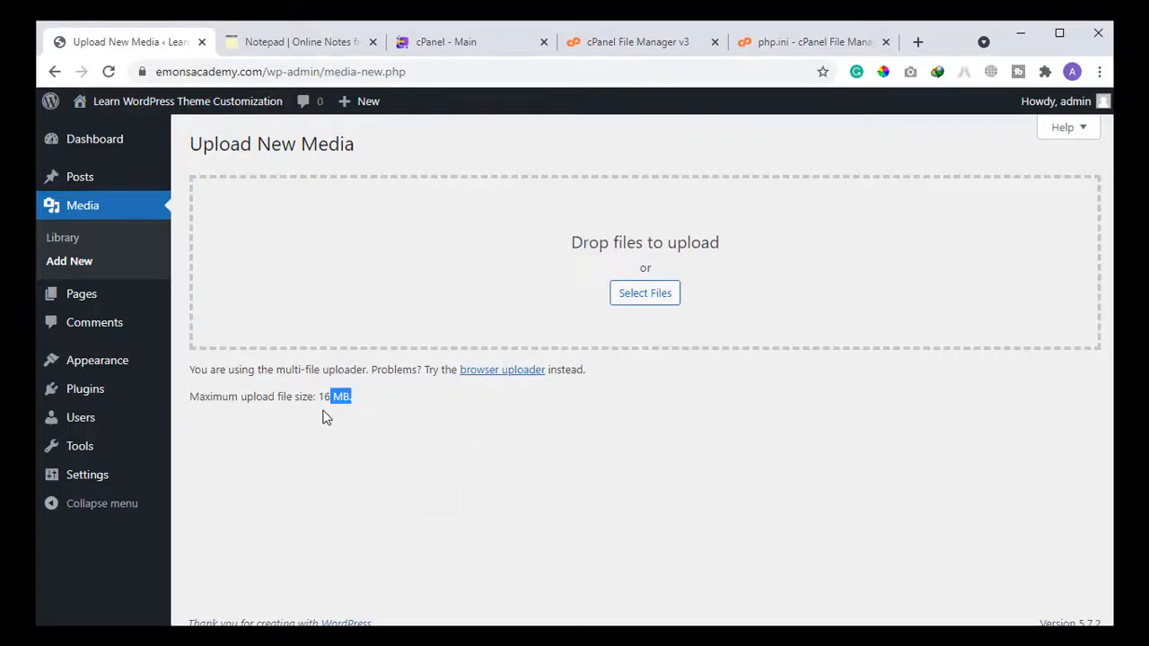
pyautogui.moveTo(325, 418); pyautogui.dragTo(312, 416)
# Step: Copy the five php_value lines under ".htaccess codes" from the online Notepad
pyautogui.click(652, 41)
pyautogui.click(298, 41)
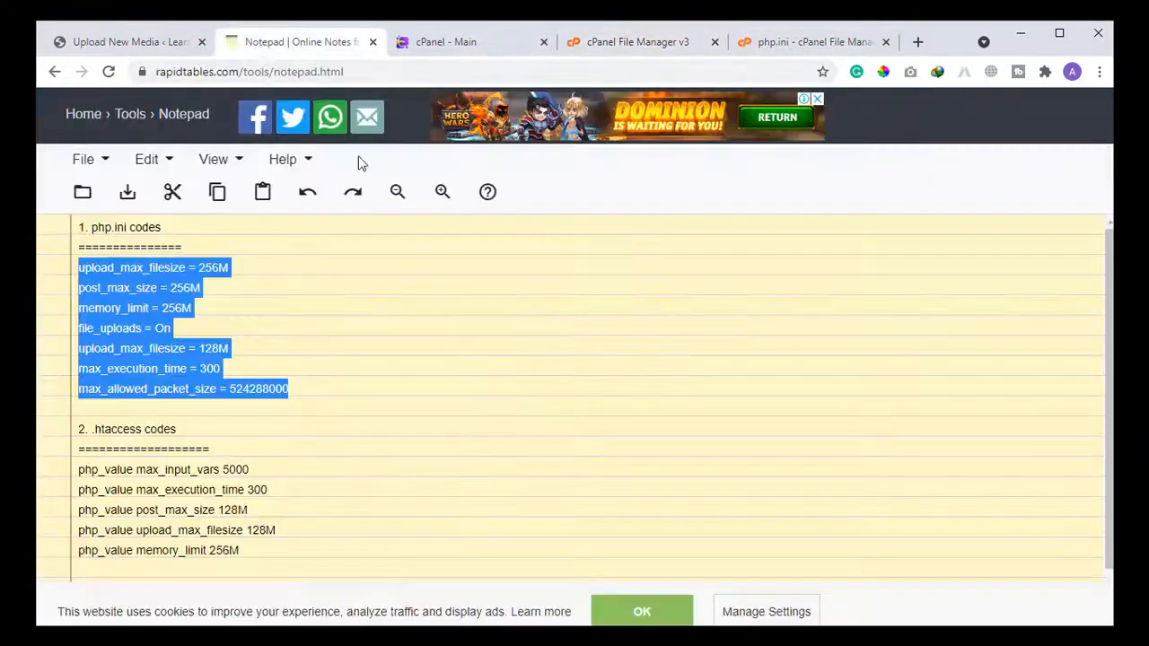
pyautogui.scroll(-1, 259, 443)
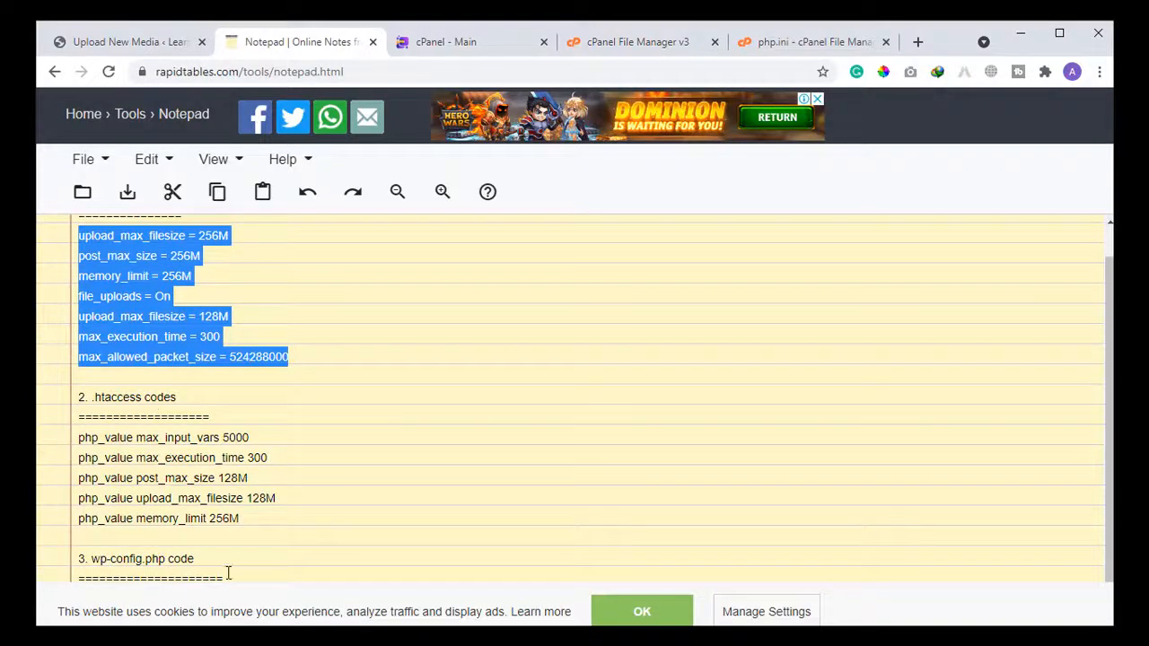
pyautogui.moveTo(255, 520); pyautogui.dragTo(75, 437)
pyautogui.hotkey('ctrl', 'c')
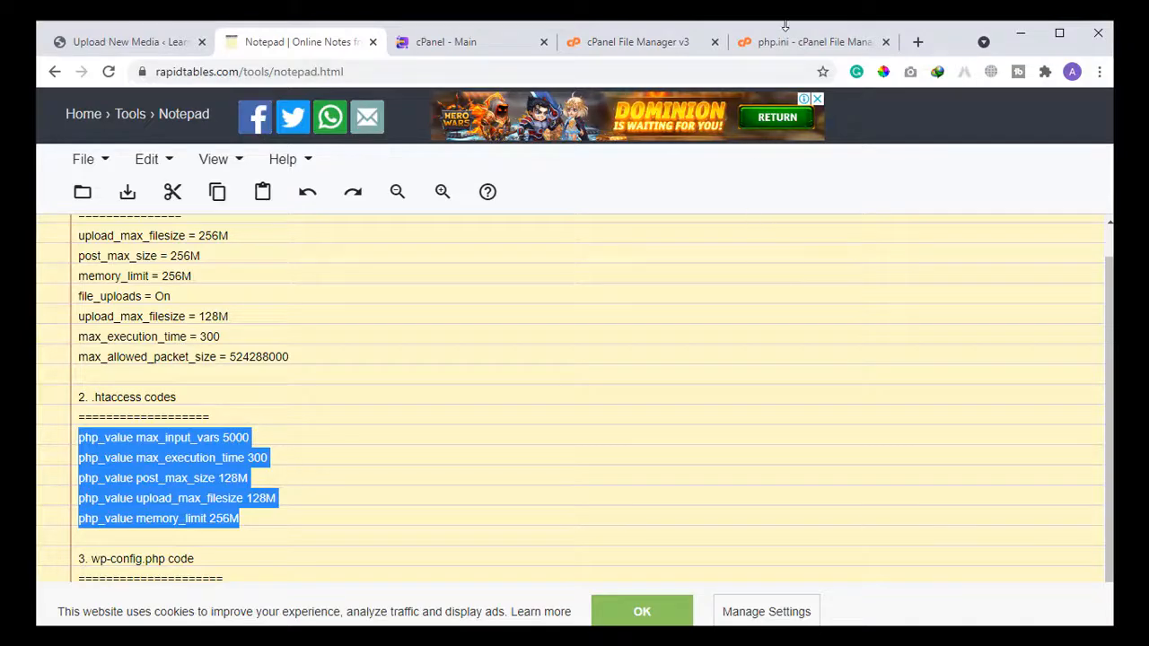
# Step: Look for .htaccess in the File Manager's public_html folder and enable Show Hidden Files (dotfiles) in the preferences
pyautogui.click(607, 41)
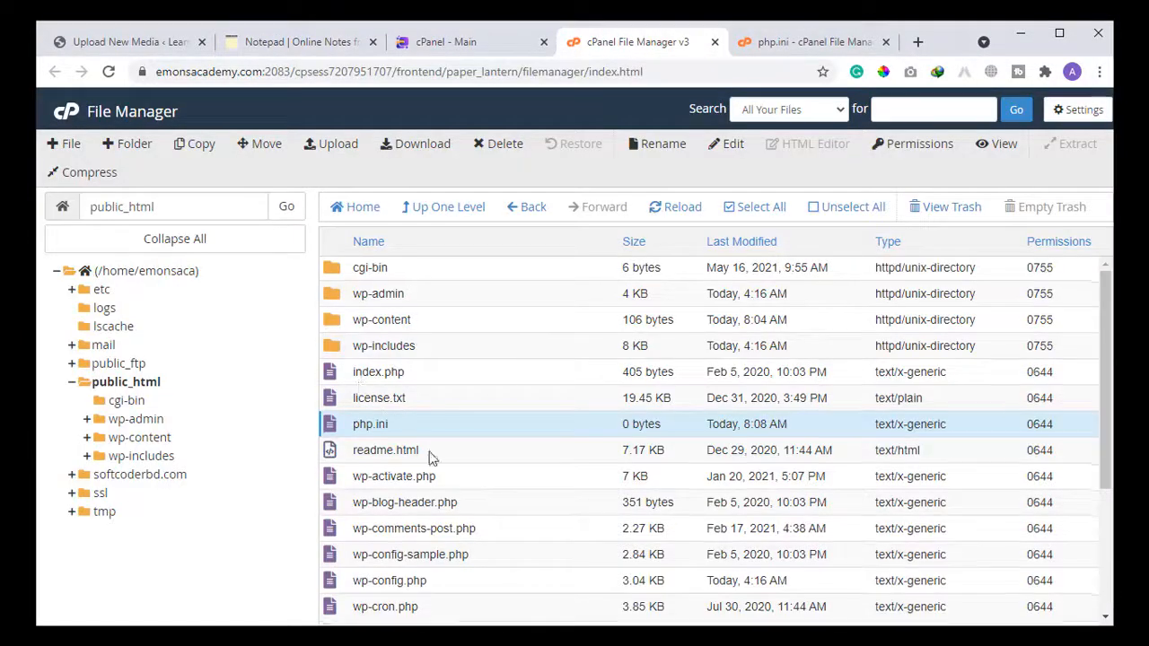
pyautogui.scroll(-2, 435, 467)
pyautogui.scroll(2, 441, 485)
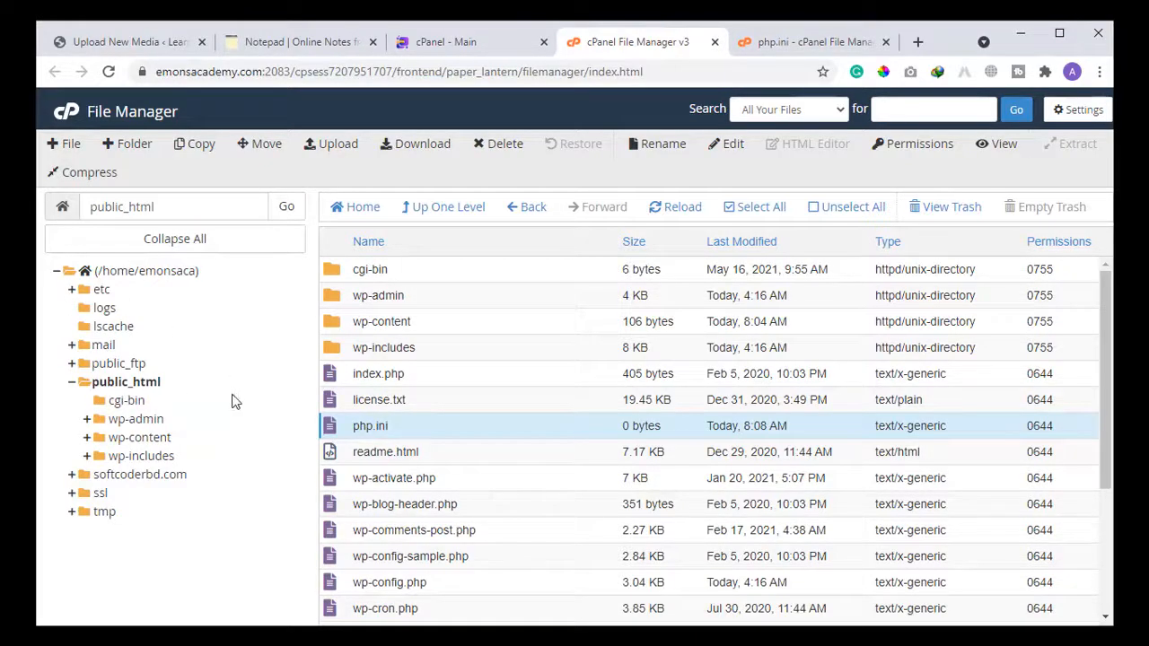
pyautogui.scroll(-1, 569, 482)
pyautogui.scroll(1, 531, 418)
pyautogui.scroll(-2, 555, 473)
pyautogui.scroll(2, 554, 473)
pyautogui.click(1081, 115)
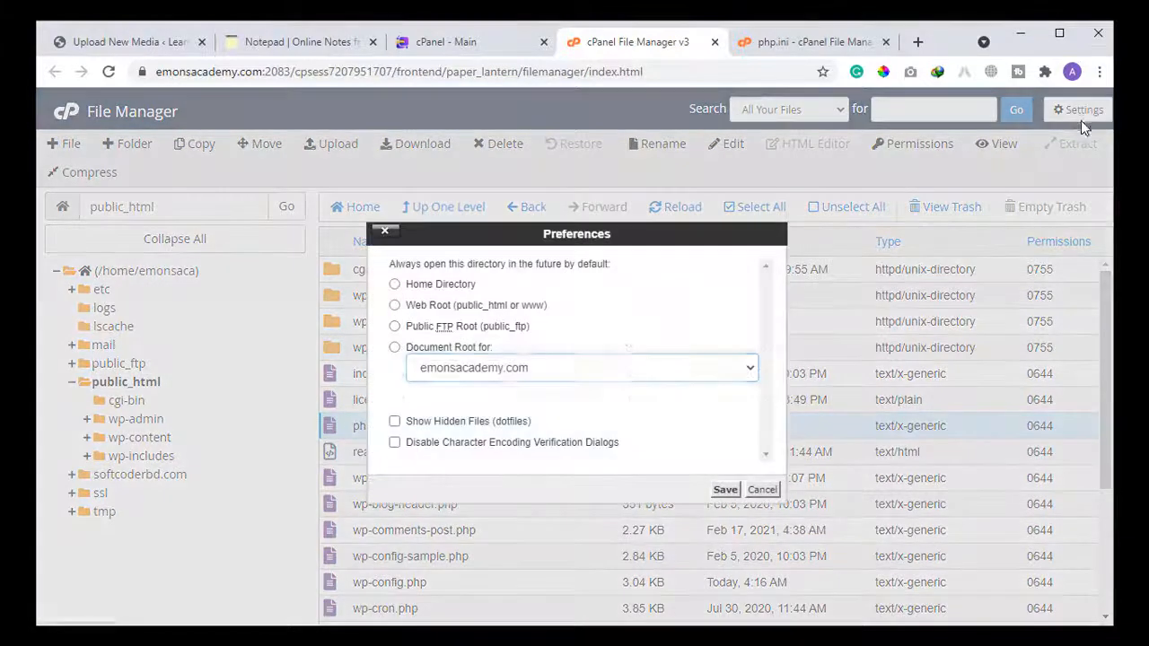
pyautogui.click(419, 424)
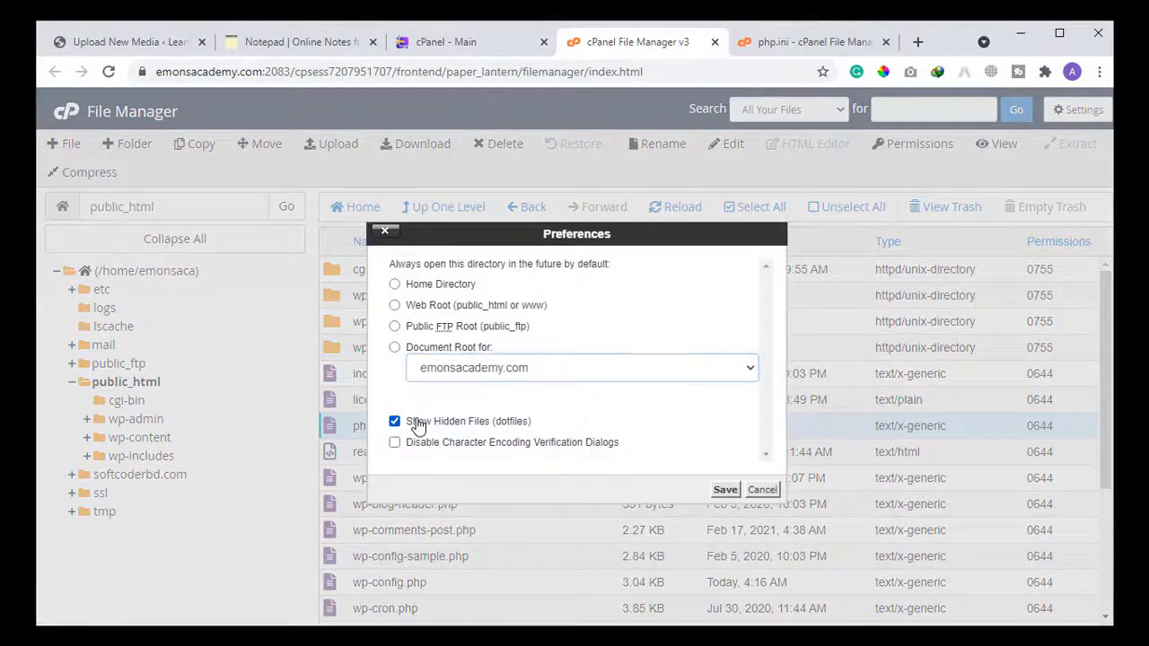
pyautogui.click(726, 492)
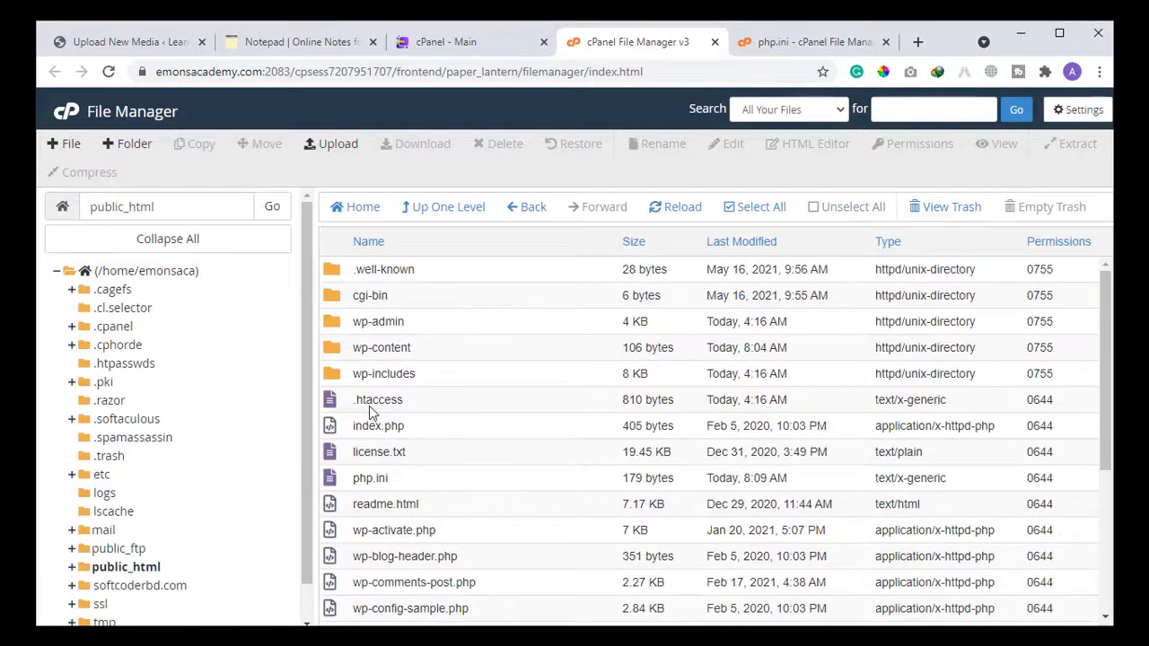
# Step: Open .htaccess from public_html in the code editor with utf-8 encoding and close the php.ini editor
pyautogui.rightClick(346, 406)
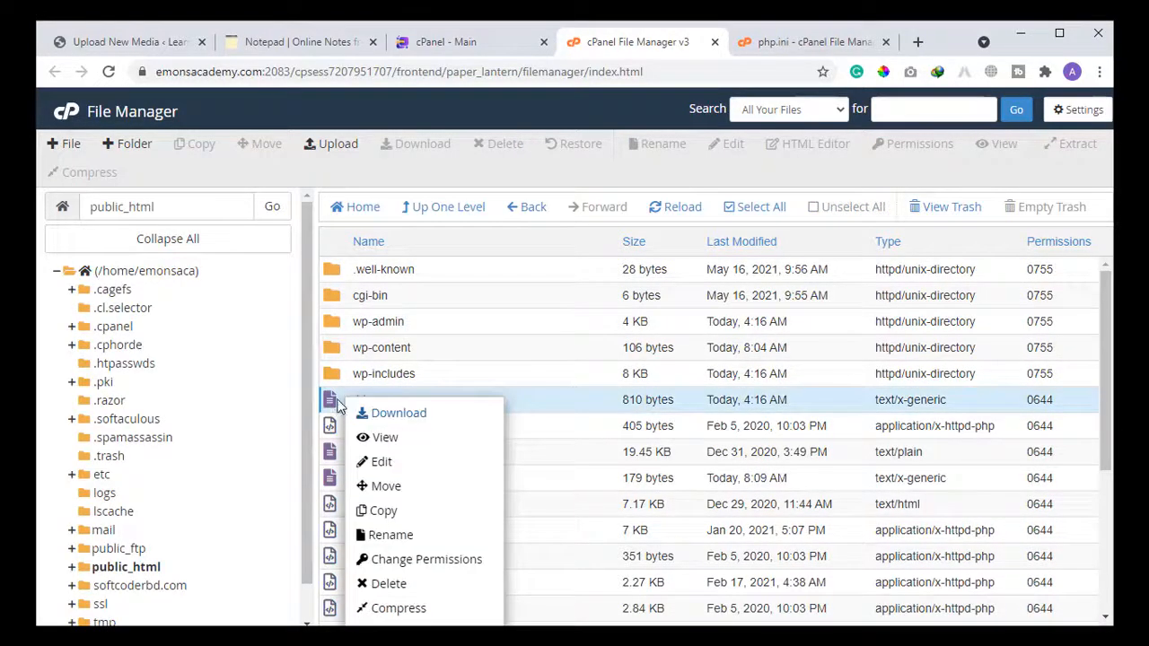
pyautogui.click(359, 461)
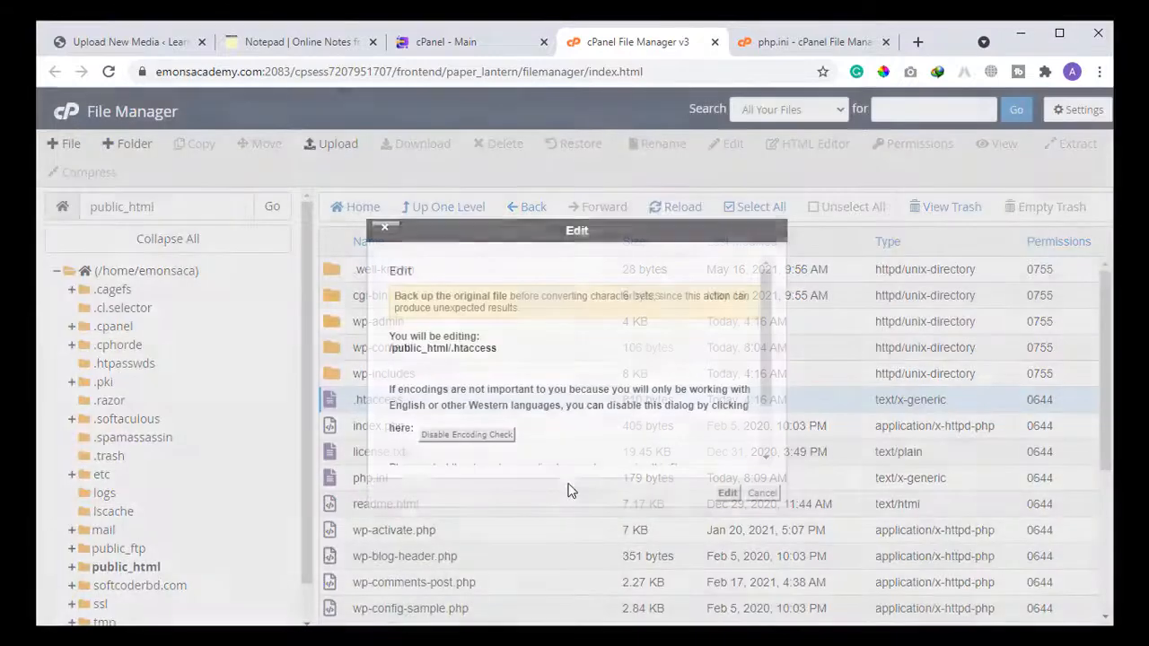
pyautogui.scroll(-1, 569, 462)
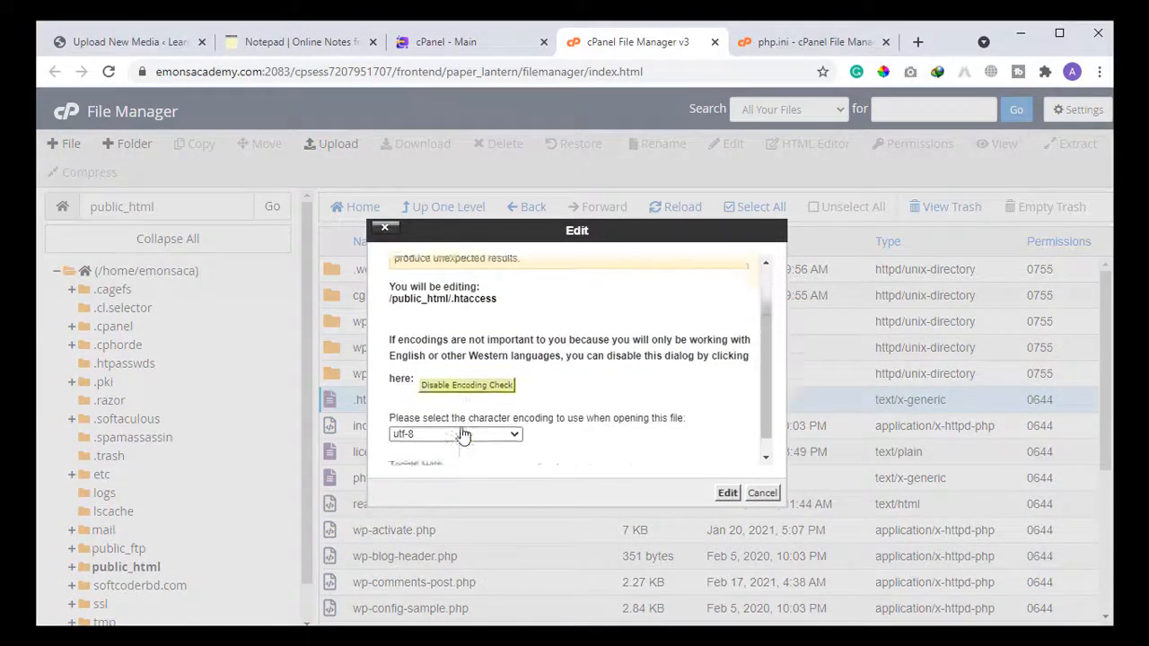
pyautogui.click(728, 493)
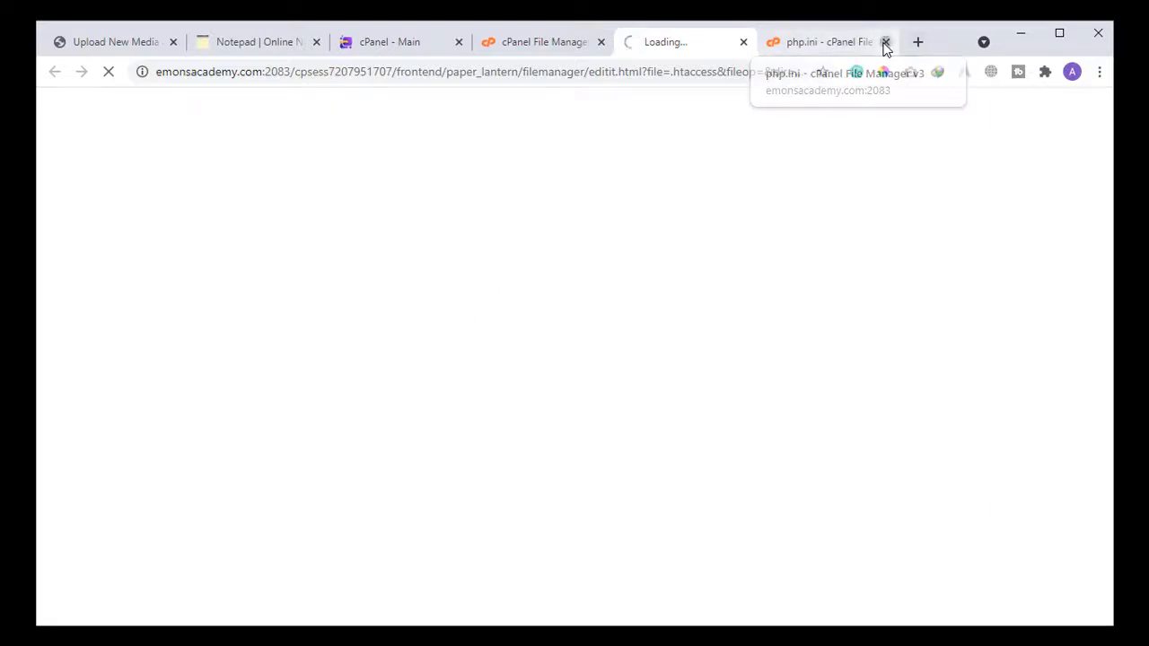
pyautogui.click(885, 42)
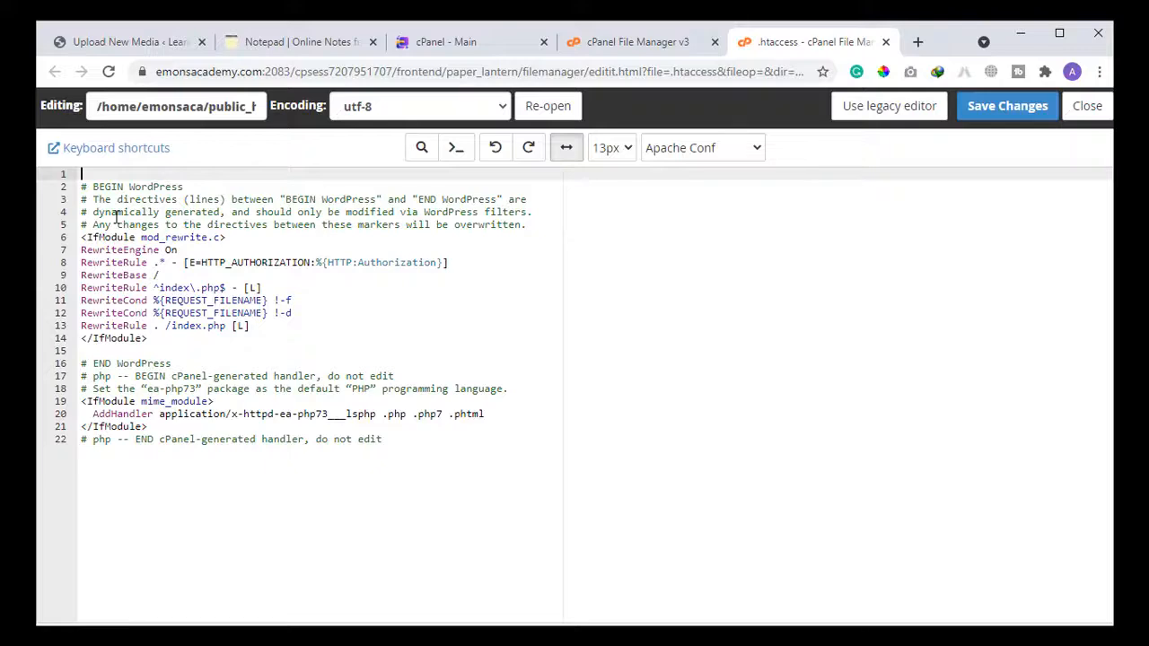
# Step: Paste the php_value lines at the start of .htaccess, set upload_max_filesize to 256M and max_execution_time to 600, and save
pyautogui.hotkey('ctrl', 'v')
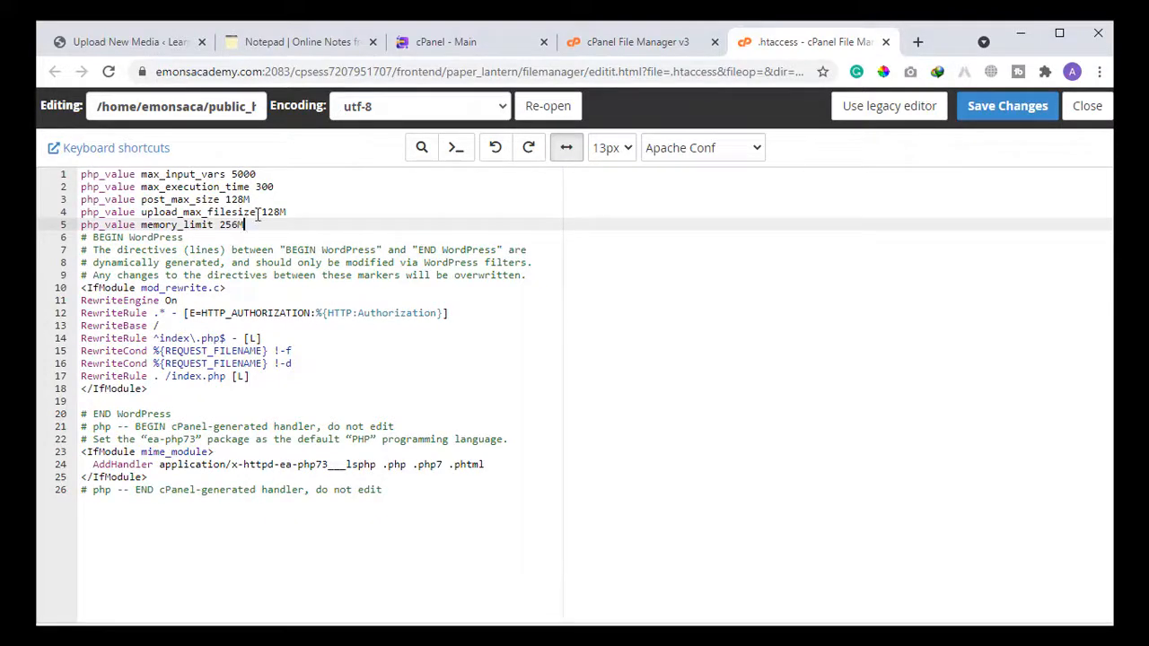
pyautogui.moveTo(284, 212); pyautogui.dragTo(261, 211)
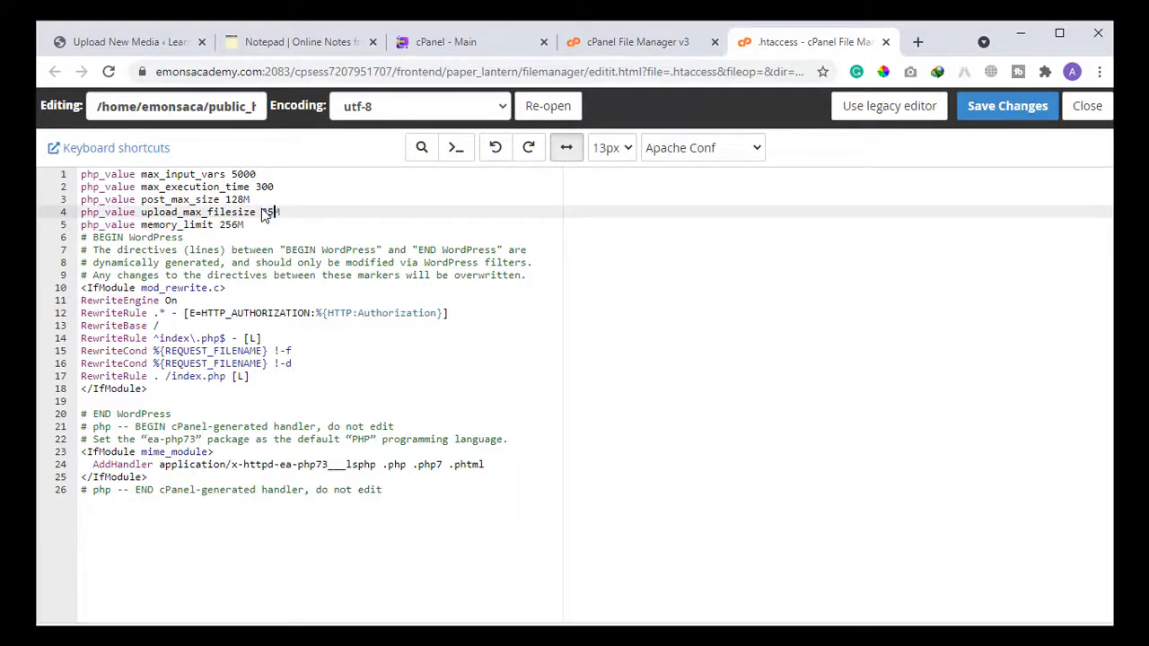
pyautogui.moveTo(289, 187); pyautogui.dragTo(255, 187)
pyautogui.write('6')
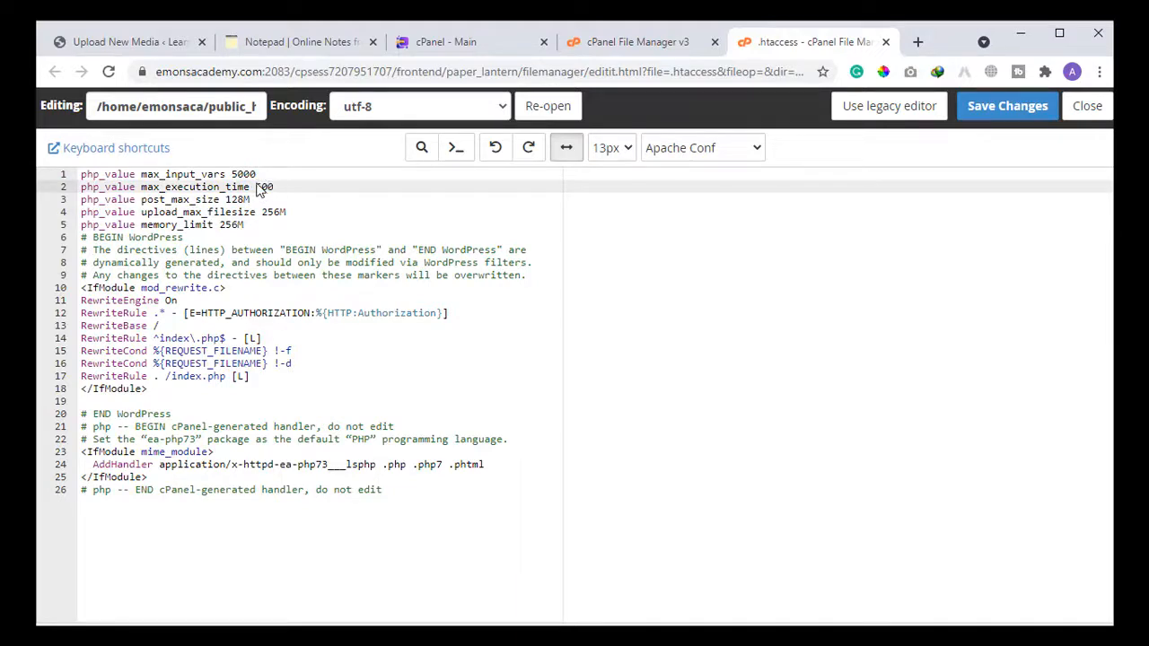
pyautogui.click(998, 111)
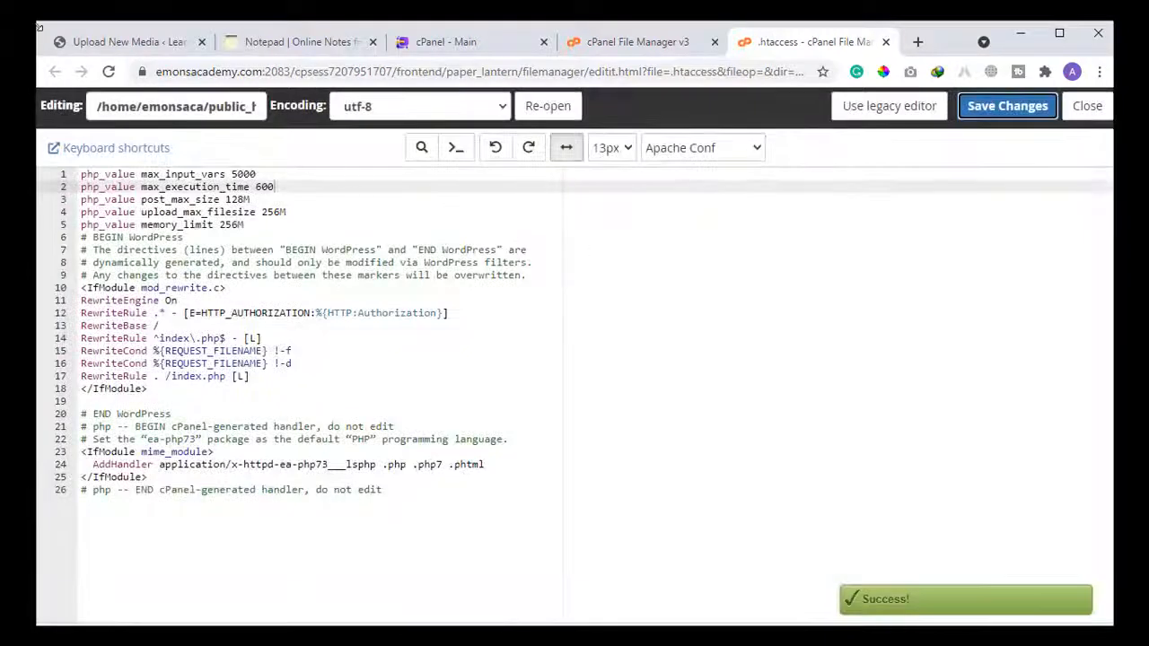
# Step: Reload the Upload New Media page to check the upload limit again after the .htaccess change
pyautogui.click(133, 41)
pyautogui.click(108, 72)
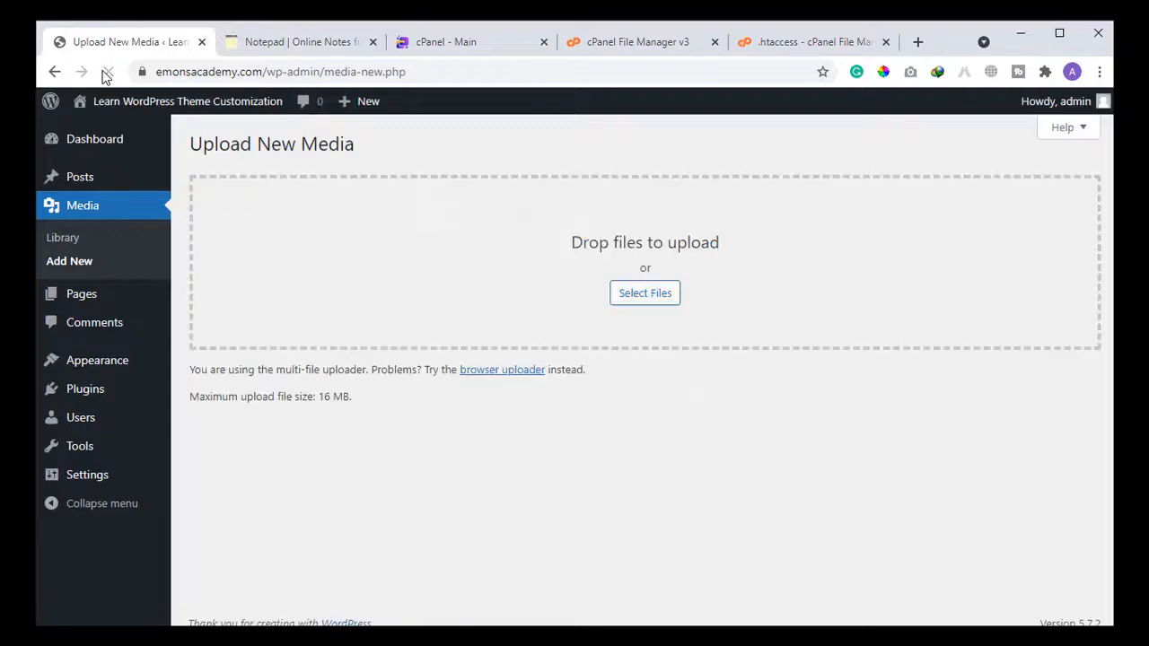
pyautogui.moveTo(332, 396); pyautogui.dragTo(325, 396)
# Step: Accept the cookie notice in the online Notepad and copy the wp-config.php line define( 'WP_MEMORY_LIMIT', '128M' );
pyautogui.click(642, 42)
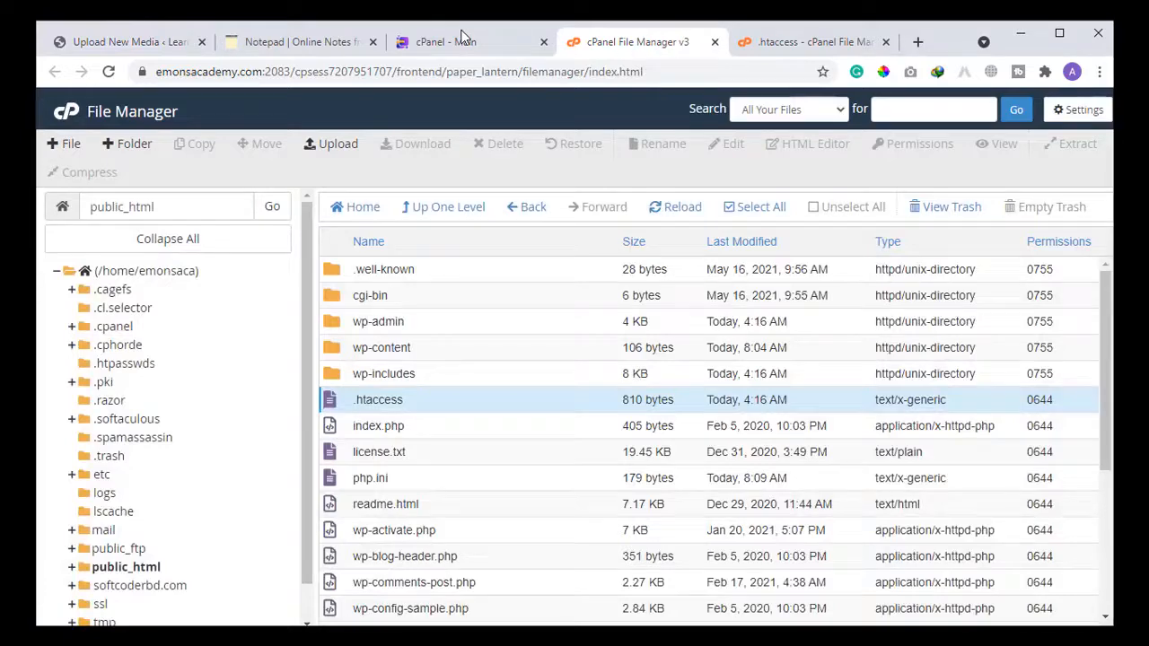
pyautogui.click(301, 41)
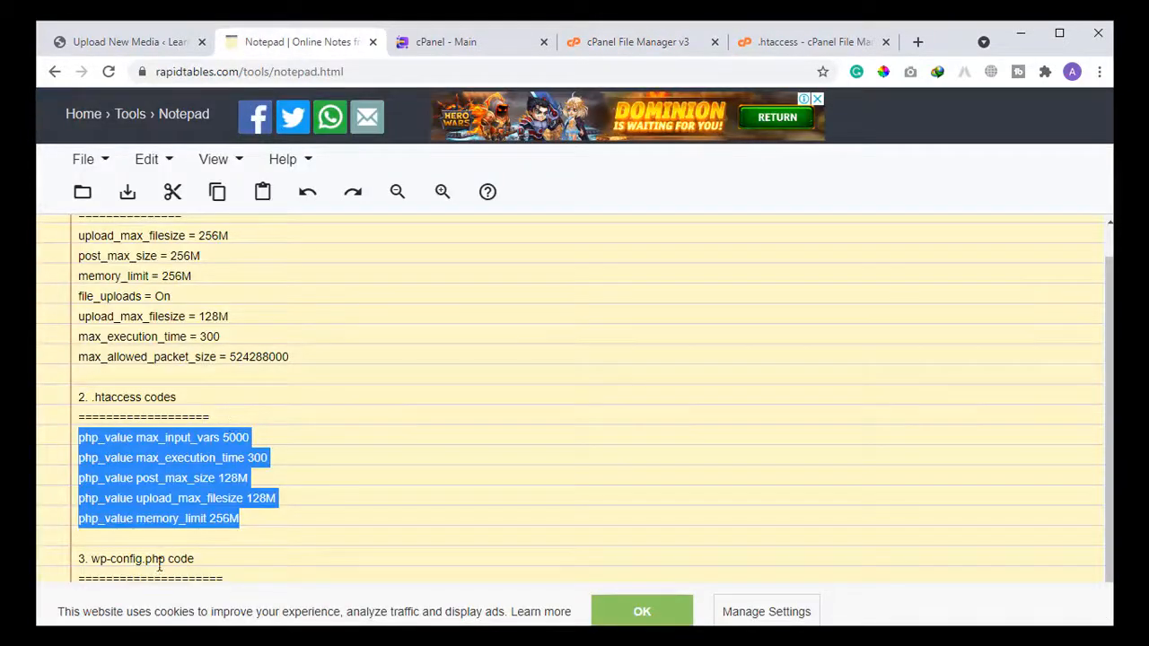
pyautogui.click(286, 558)
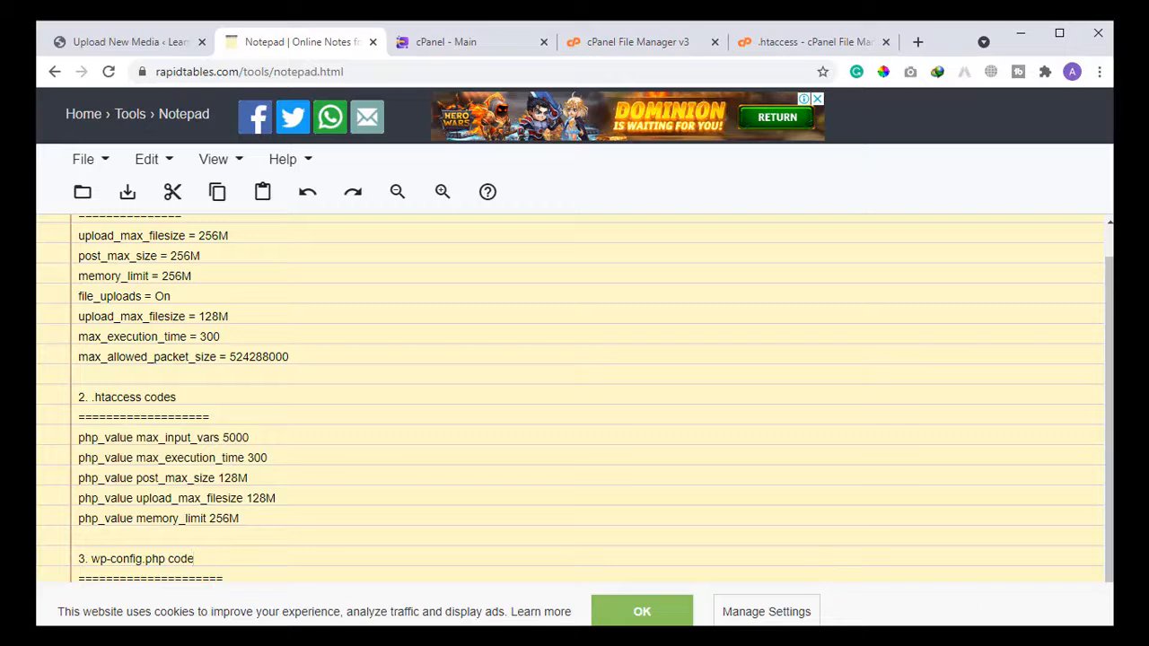
pyautogui.click(632, 611)
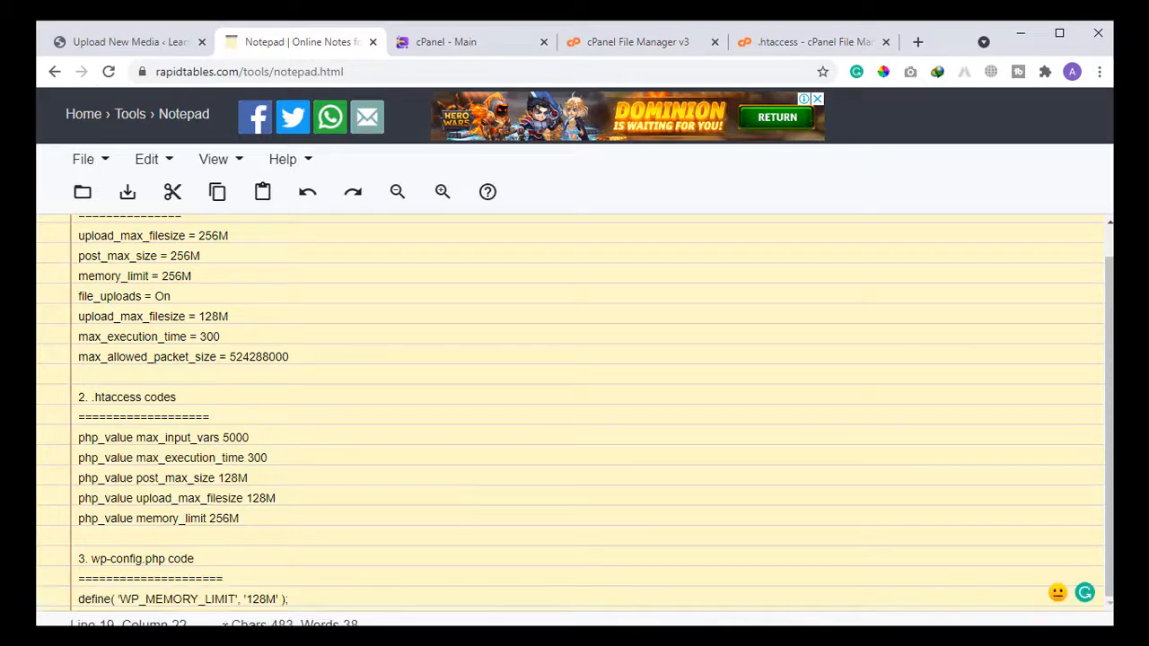
pyautogui.moveTo(325, 595); pyautogui.dragTo(41, 609)
pyautogui.hotkey('ctrl', 'c')
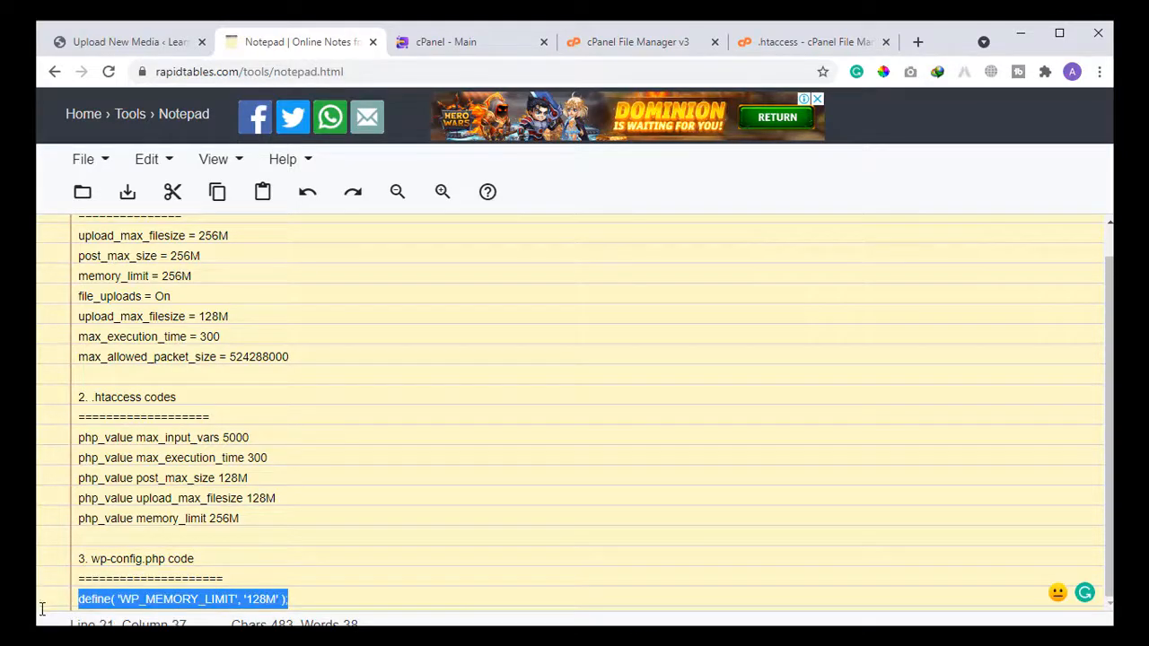
# Step: Open wp-config.php from public_html in the code editor with utf-8 encoding and close the .htaccess editor
pyautogui.click(688, 44)
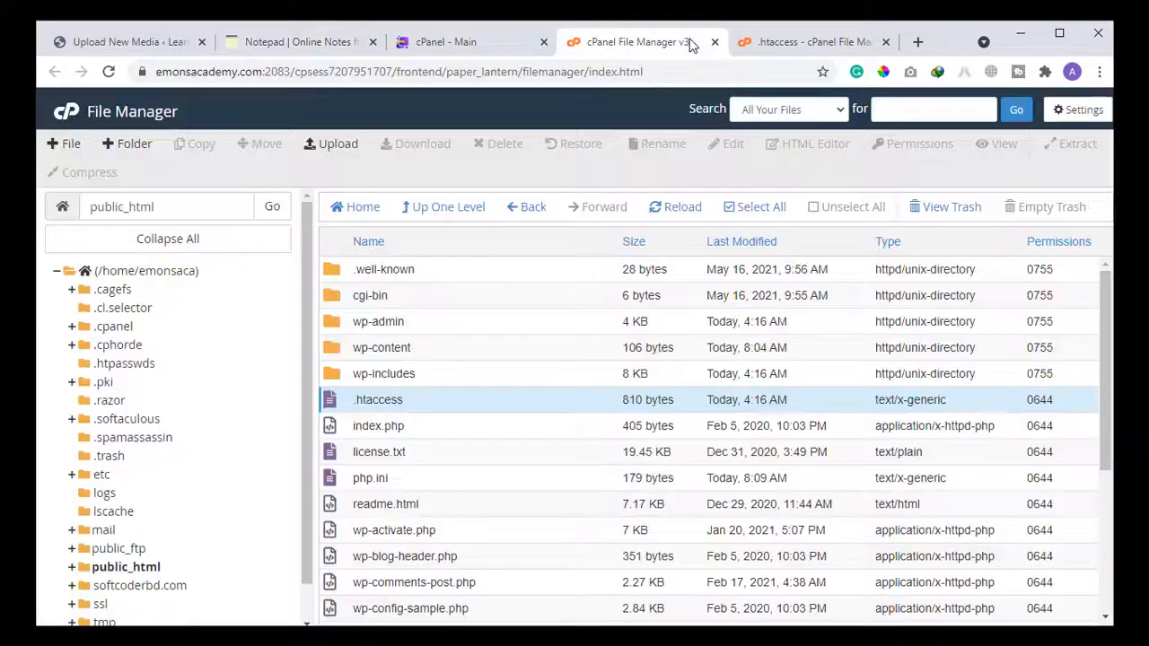
pyautogui.scroll(-2, 459, 440)
pyautogui.scroll(-1, 463, 457)
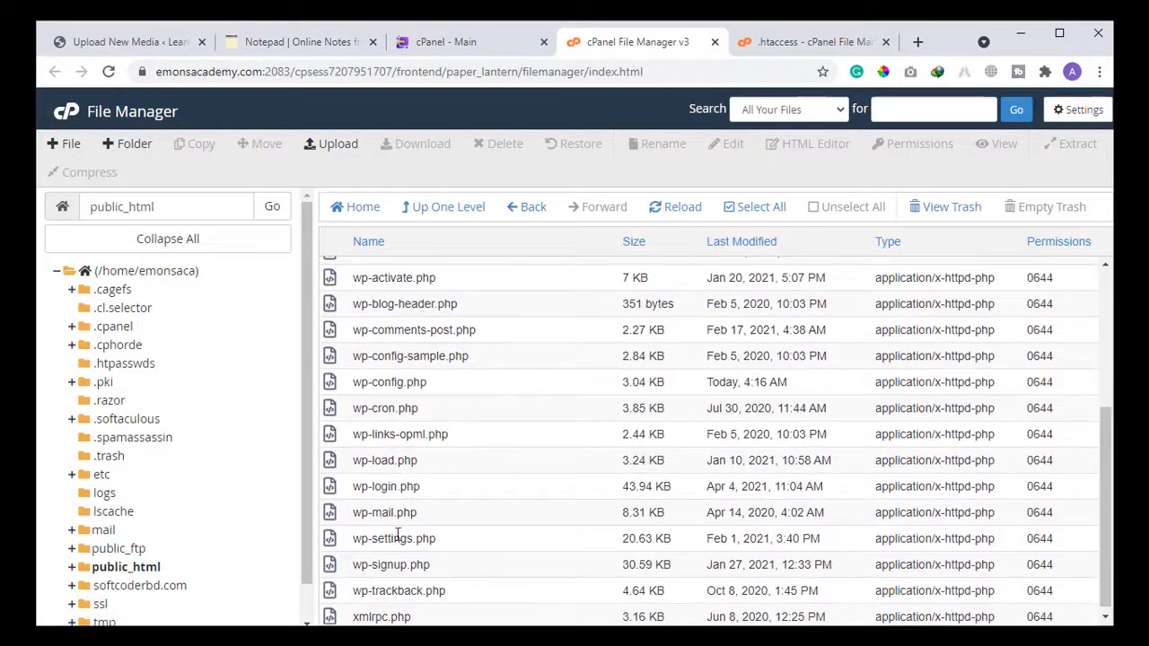
pyautogui.click(383, 384)
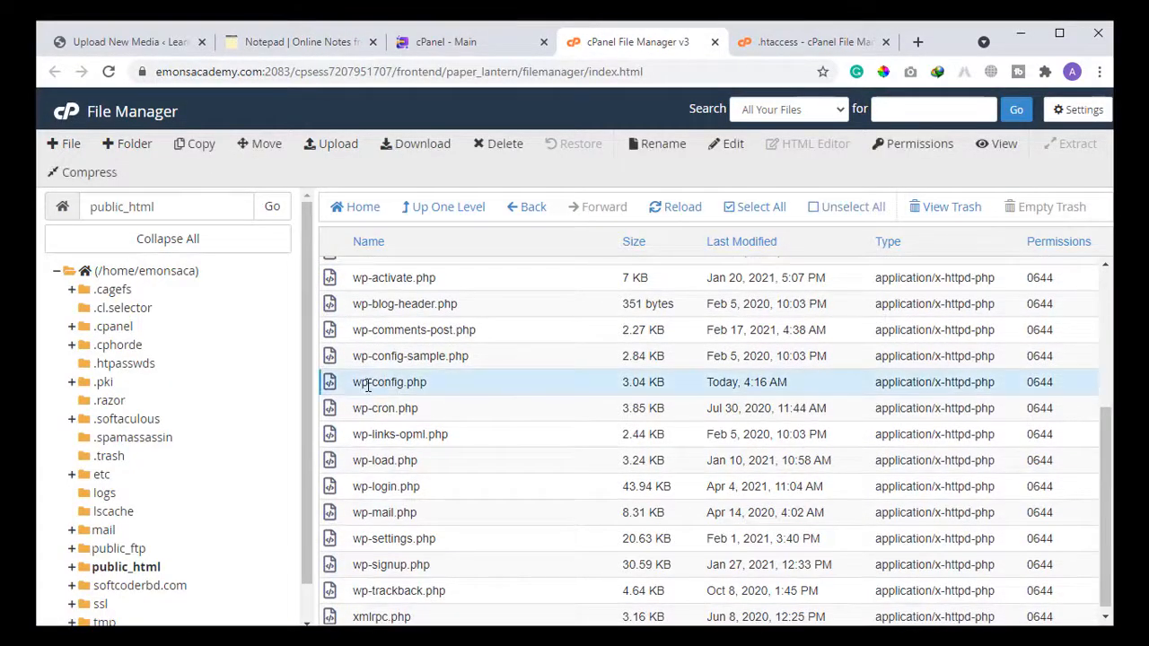
pyautogui.rightClick(366, 384)
pyautogui.click(379, 449)
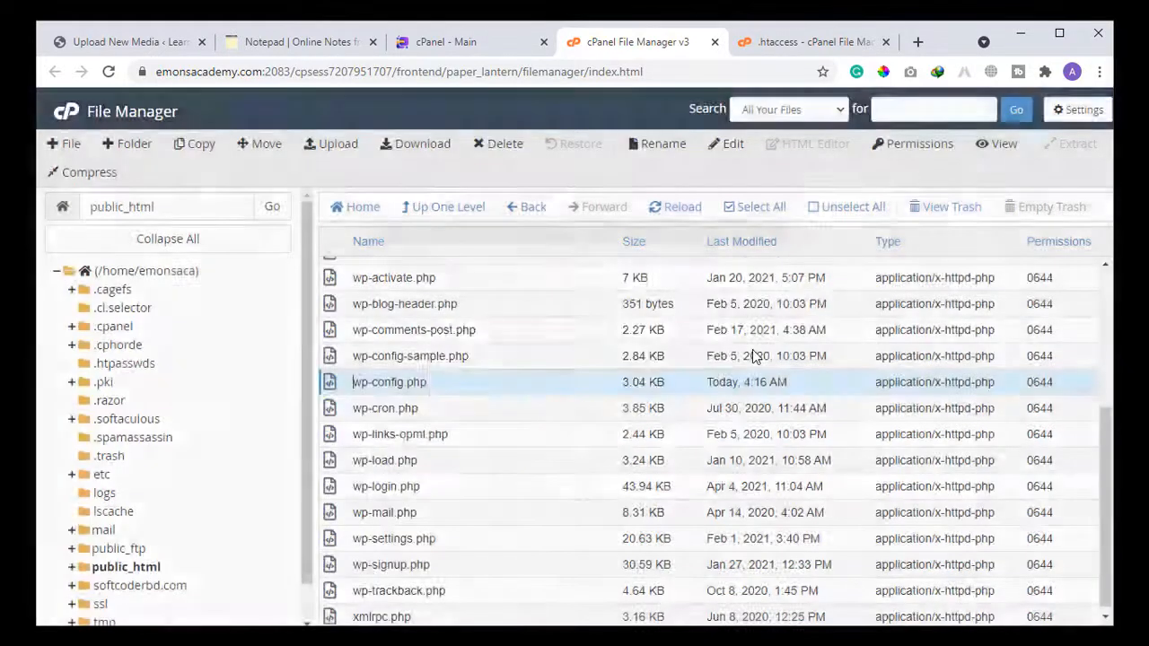
pyautogui.click(723, 492)
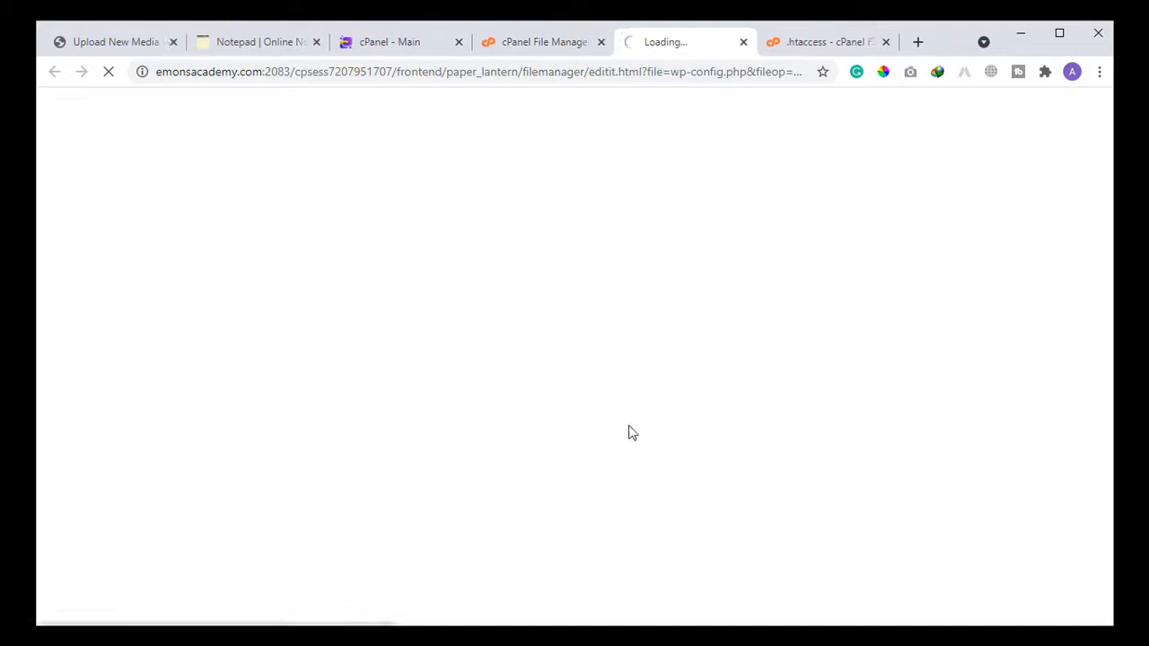
pyautogui.click(887, 42)
# Step: Paste define( 'WP_MEMORY_LIMIT', '128M' ); on a new line above the WP_DEBUG line in wp-config.php and save the file
pyautogui.scroll(-4, 373, 381)
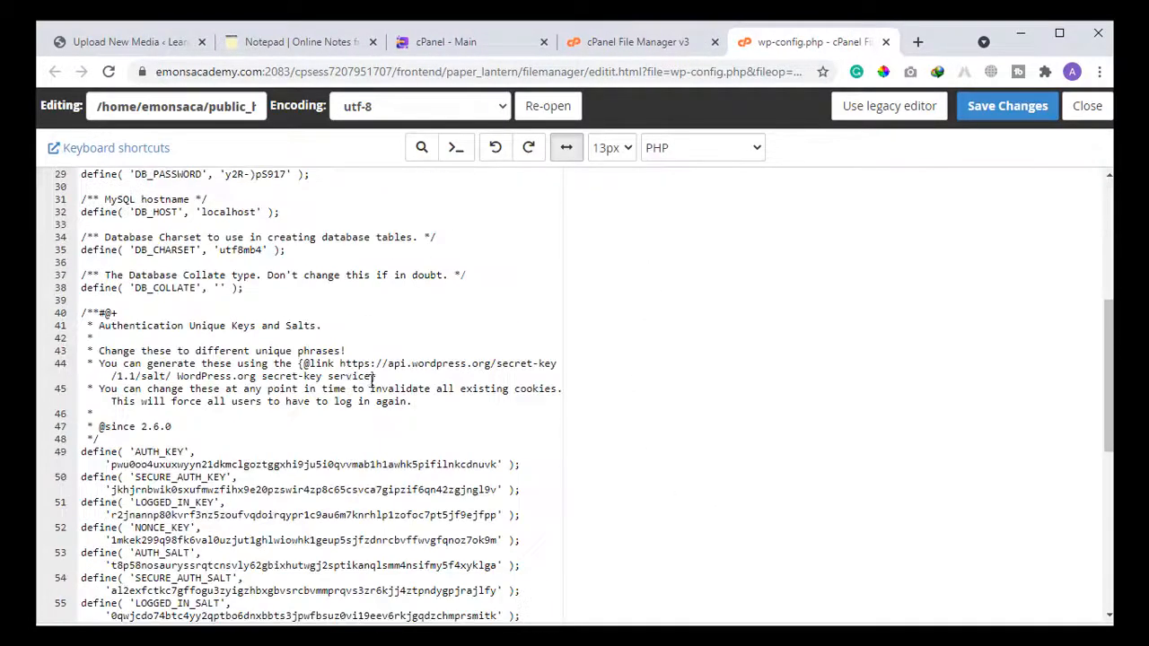
pyautogui.scroll(-5, 373, 382)
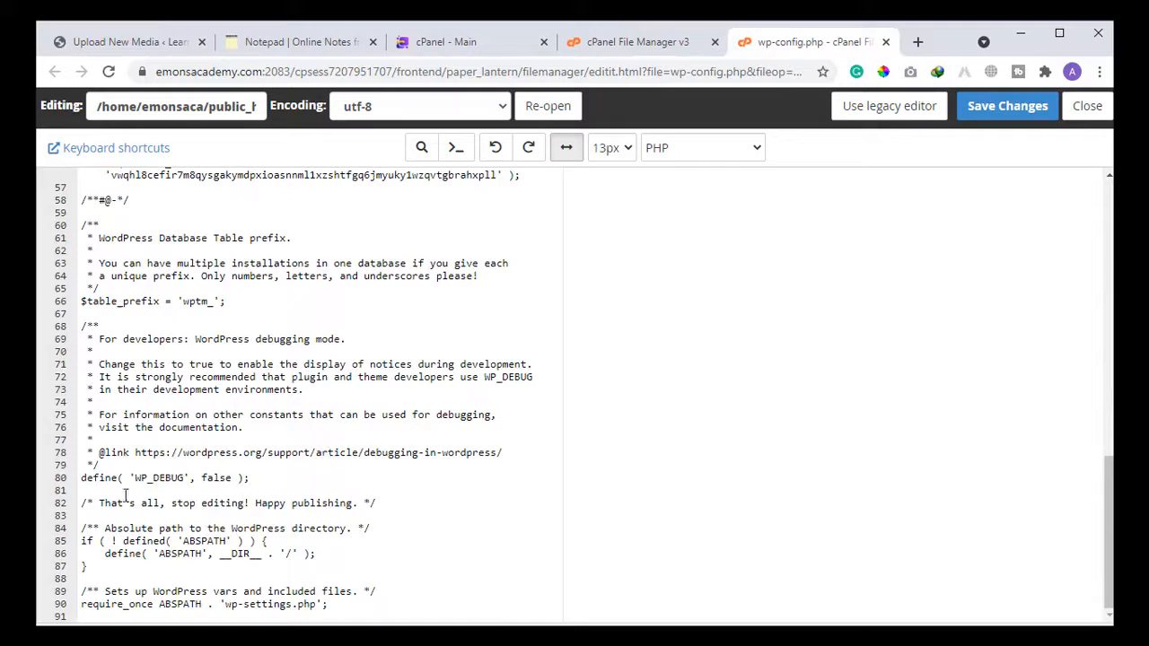
pyautogui.moveTo(295, 480); pyautogui.dragTo(76, 478)
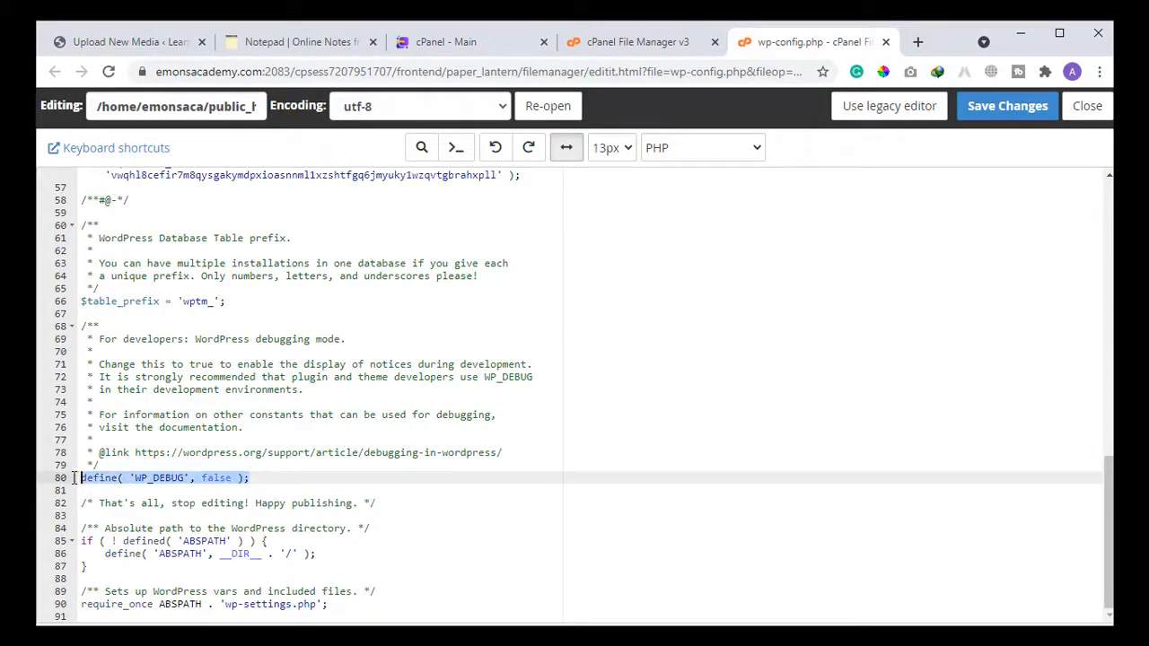
pyautogui.click(268, 467)
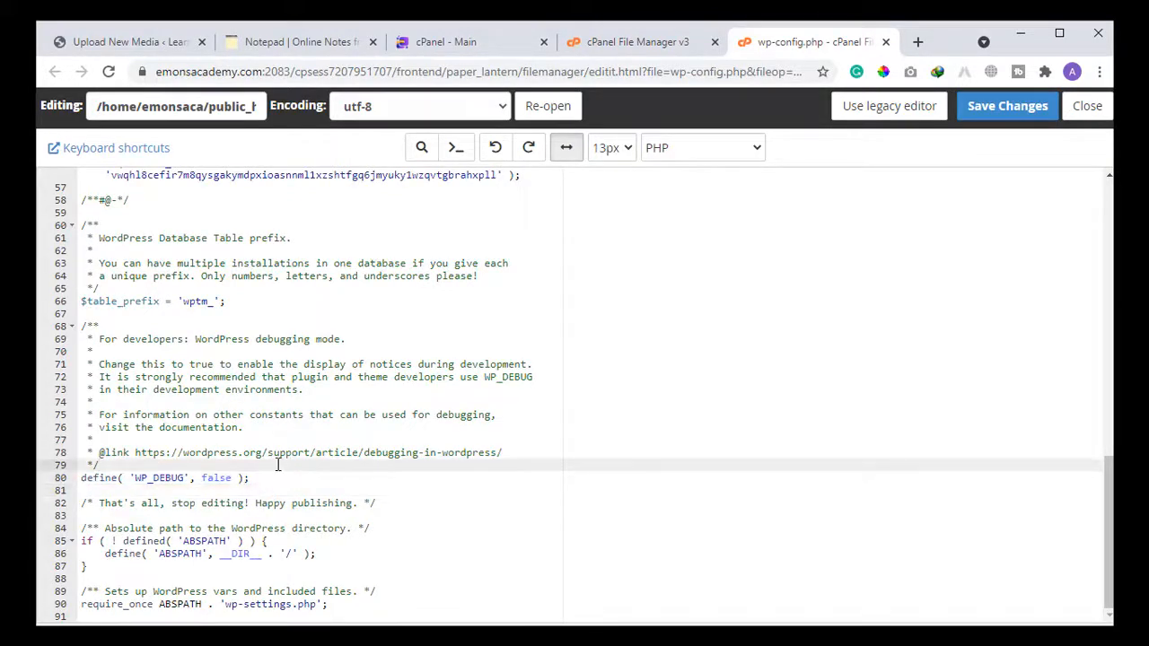
pyautogui.press('Return')
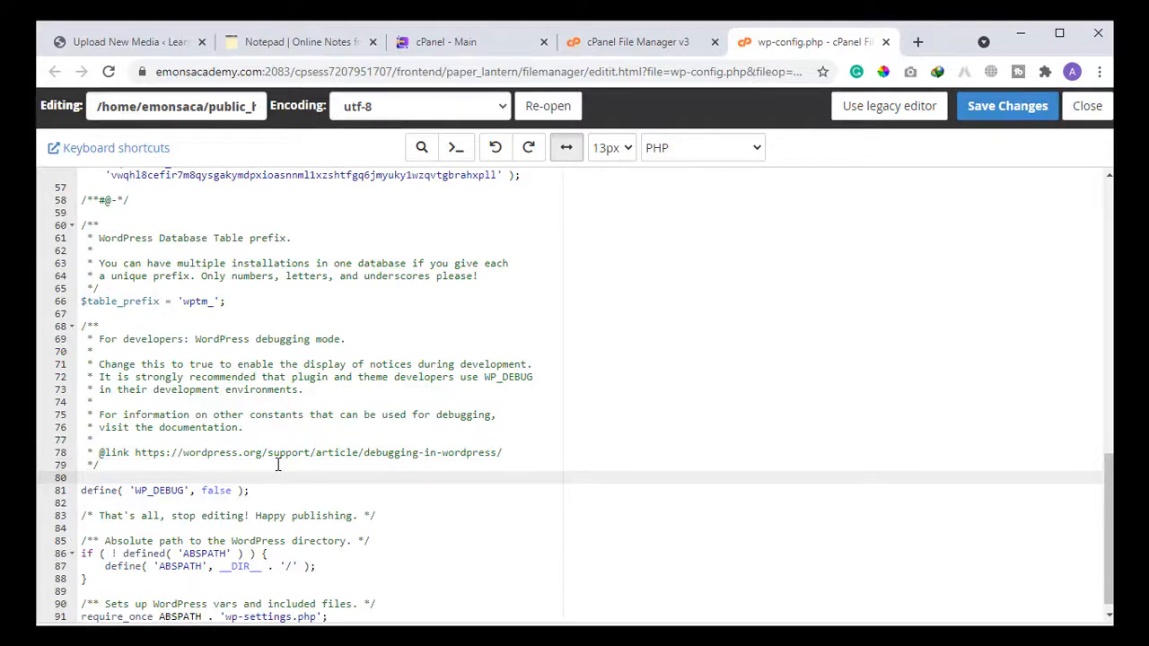
pyautogui.hotkey('ctrl', 'v')
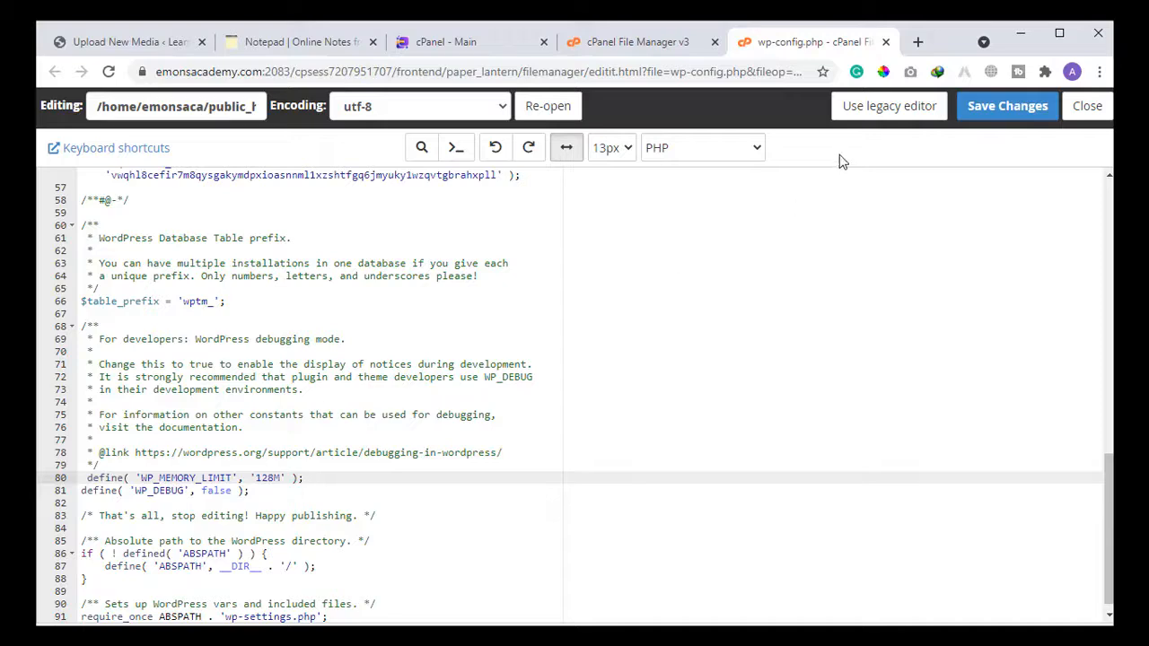
pyautogui.click(1005, 106)
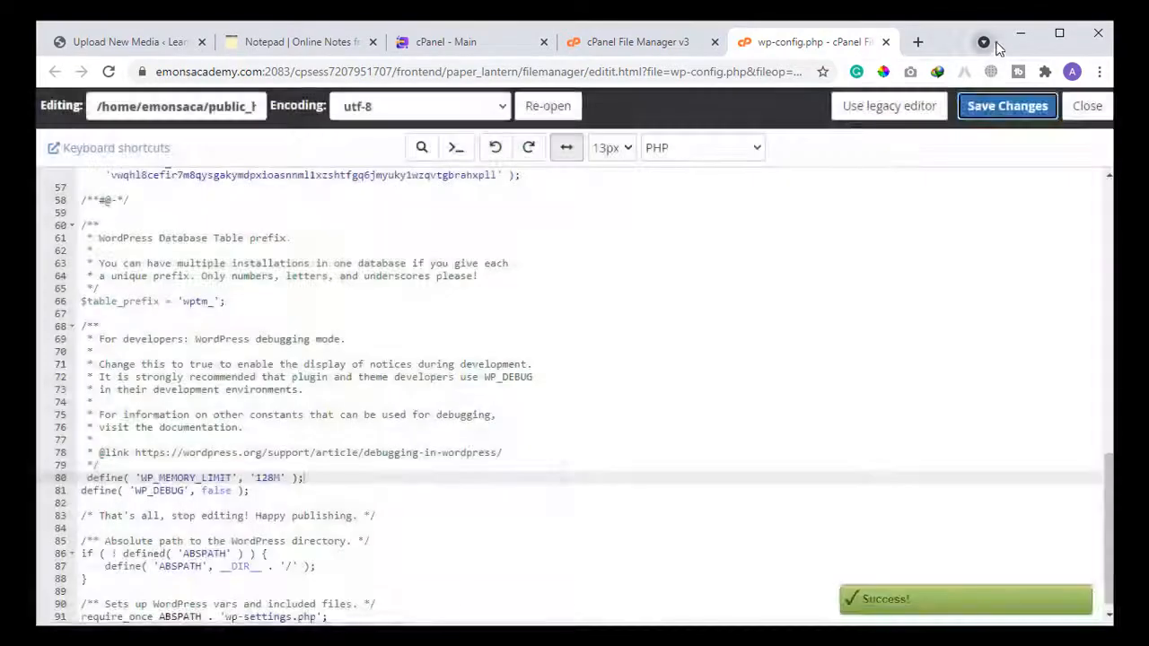
# Step: Reload the Upload New Media page to check the upload limit after the wp-config.php change
pyautogui.click(121, 41)
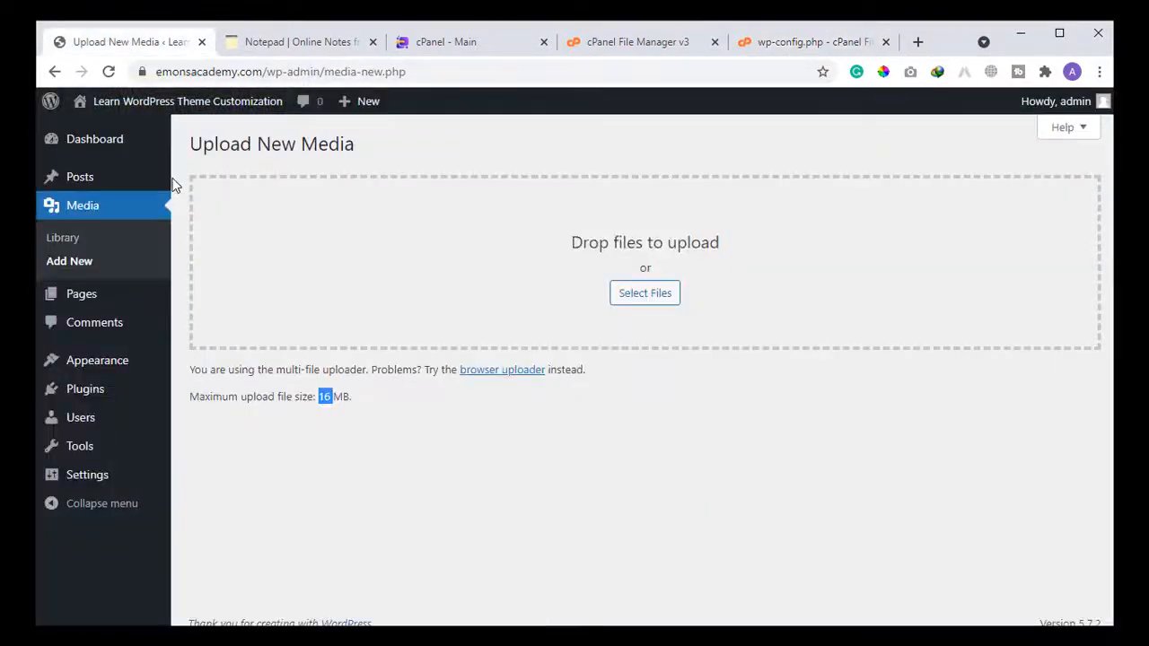
pyautogui.click(109, 71)
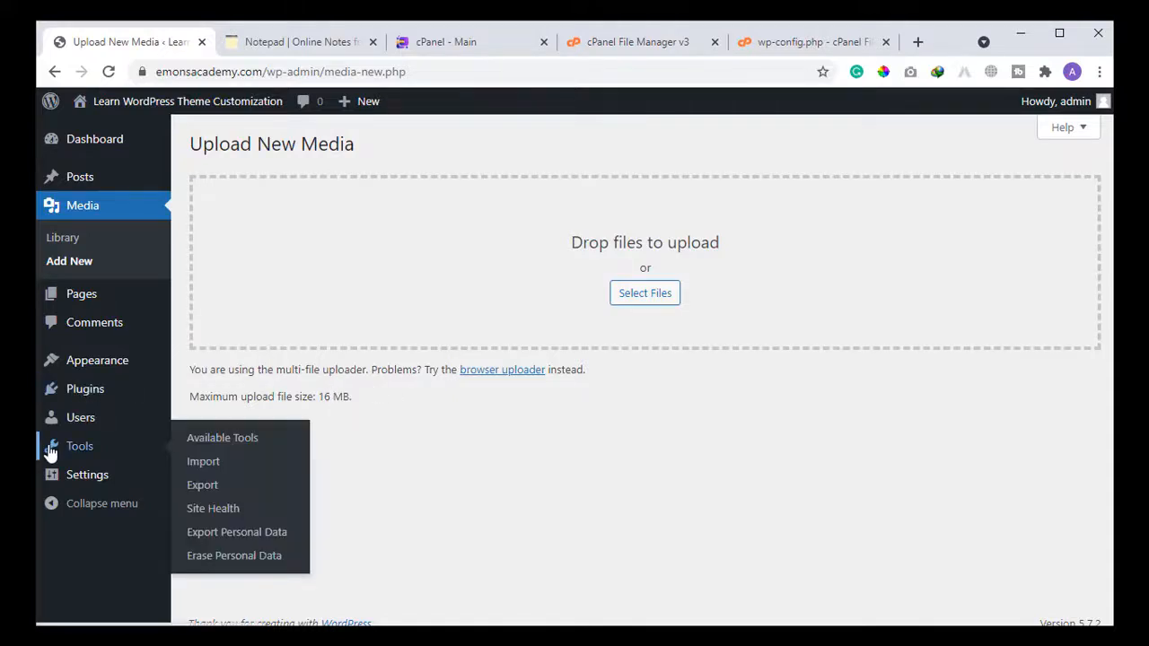
# Step: Deactivate the Increase Maximum Upload File Size plugin in the installed plugins list
pyautogui.moveTo(68, 395)
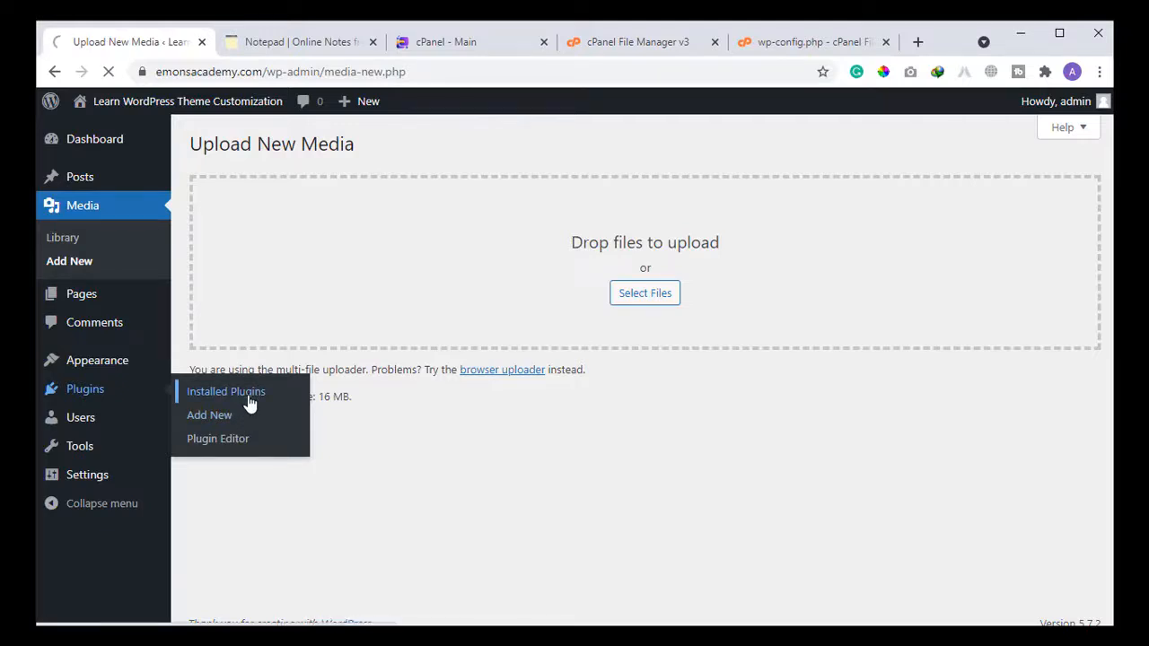
pyautogui.click(250, 403)
pyautogui.scroll(-2, 333, 440)
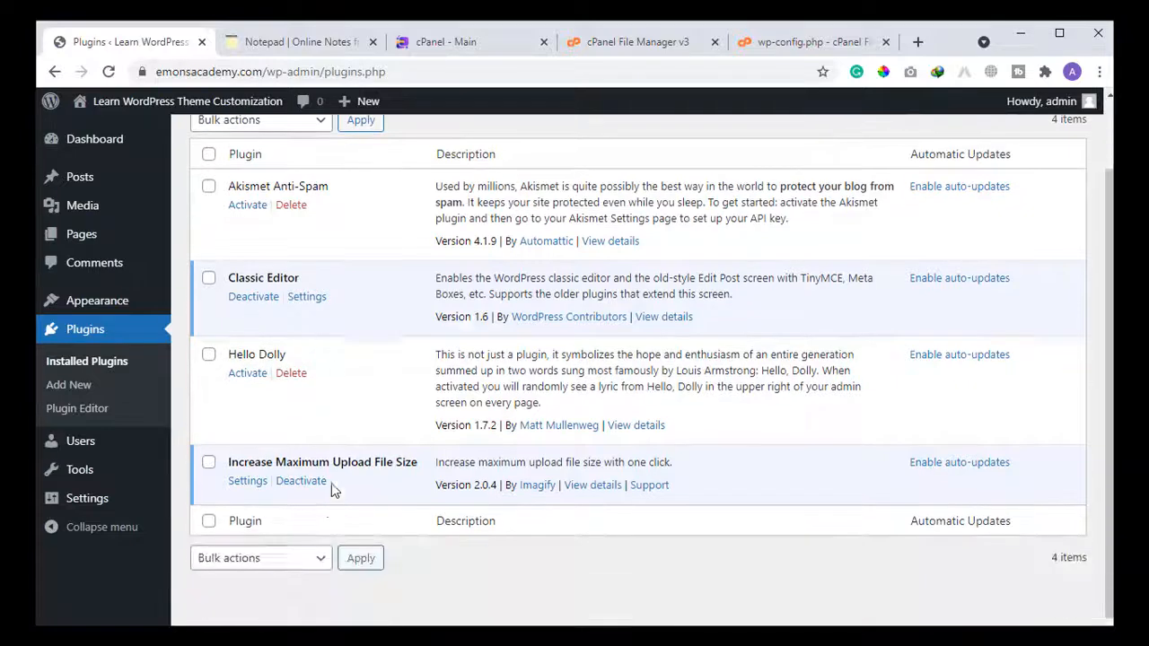
pyautogui.click(303, 481)
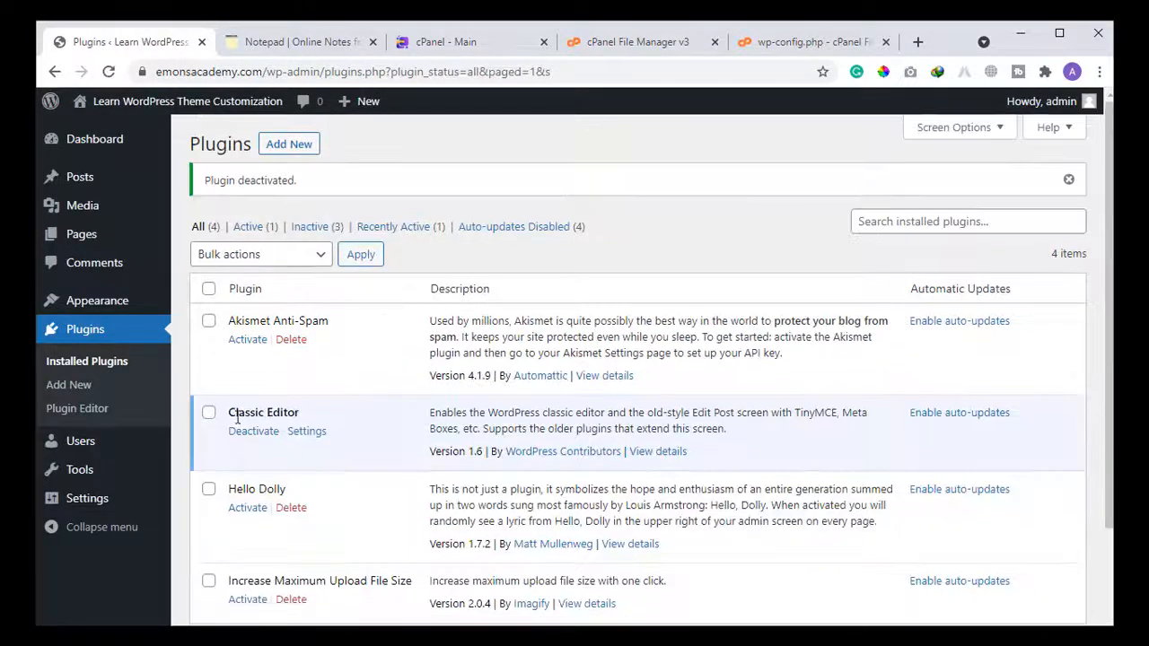
# Step: Open the Upload New Media page and check the maximum upload file size with the plugin deactivated
pyautogui.moveTo(83, 206)
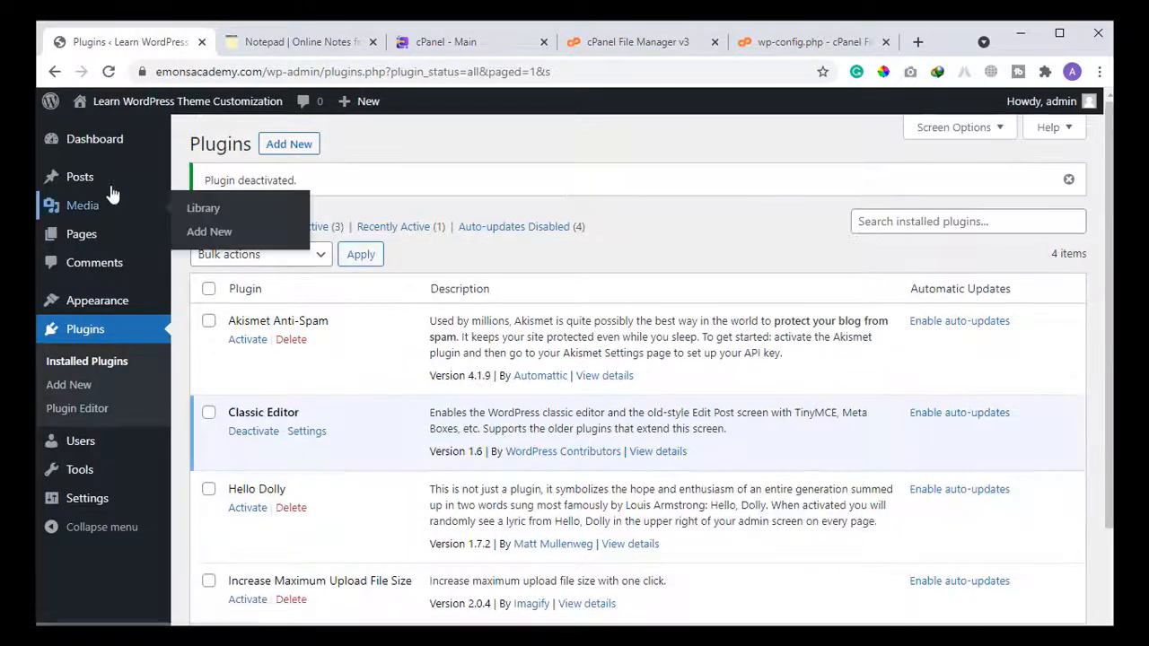
pyautogui.click(245, 233)
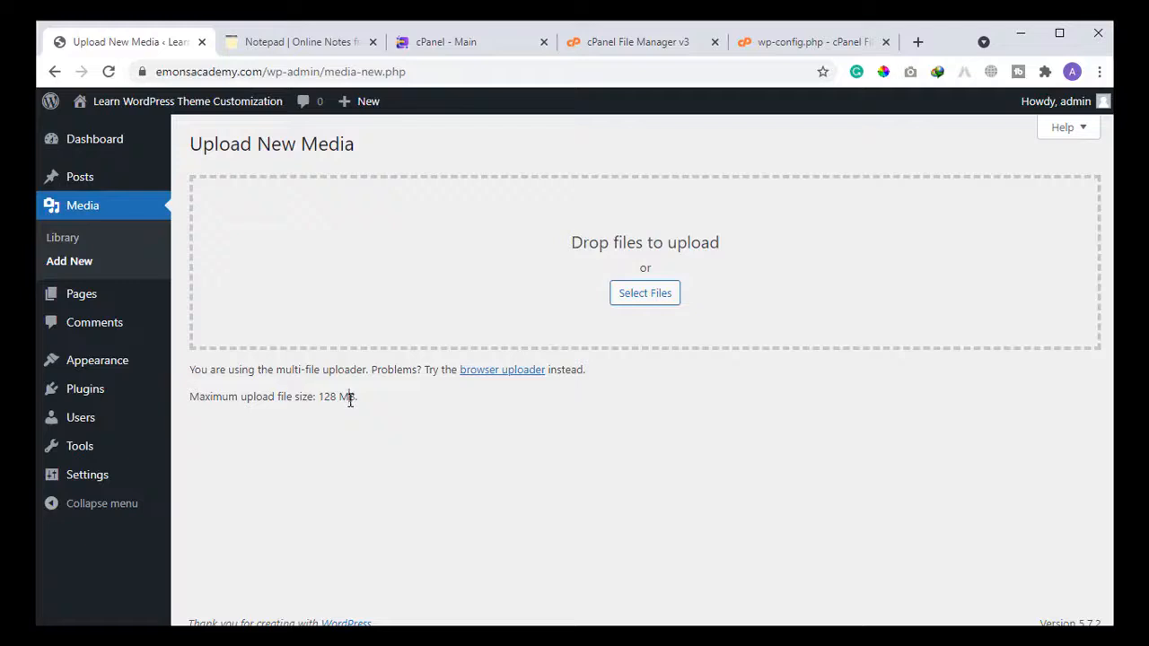
pyautogui.moveTo(350, 400); pyautogui.dragTo(325, 402)
pyautogui.click(402, 407)
pyautogui.click(325, 403)
pyautogui.click(626, 297)
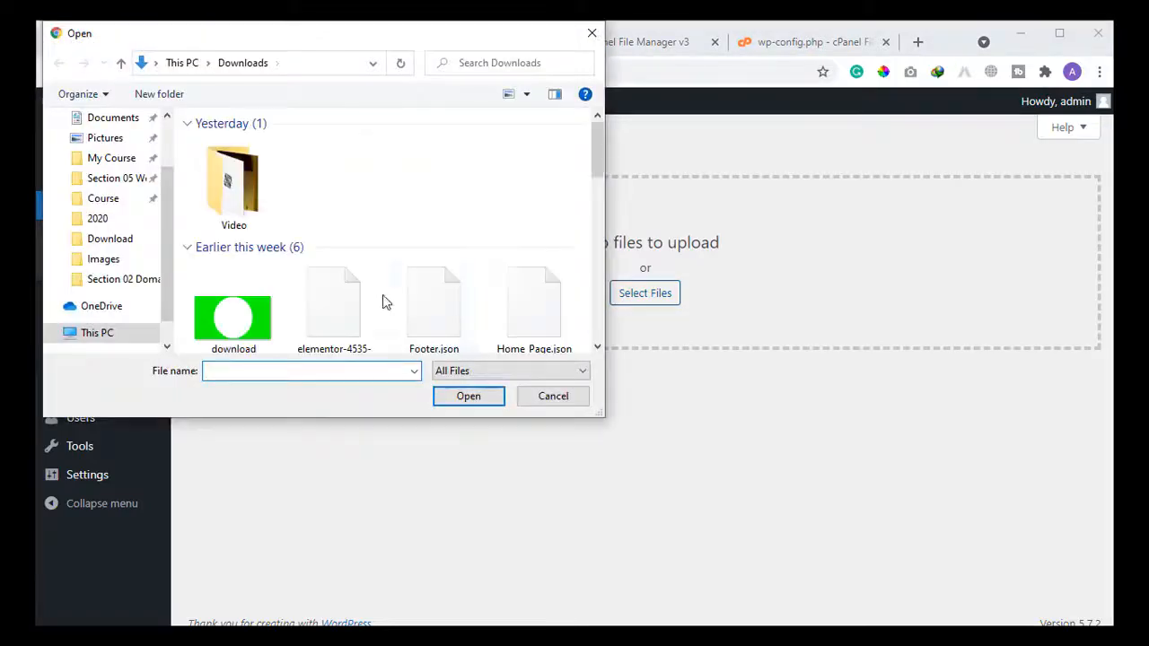
pyautogui.scroll(-10, 314, 314)
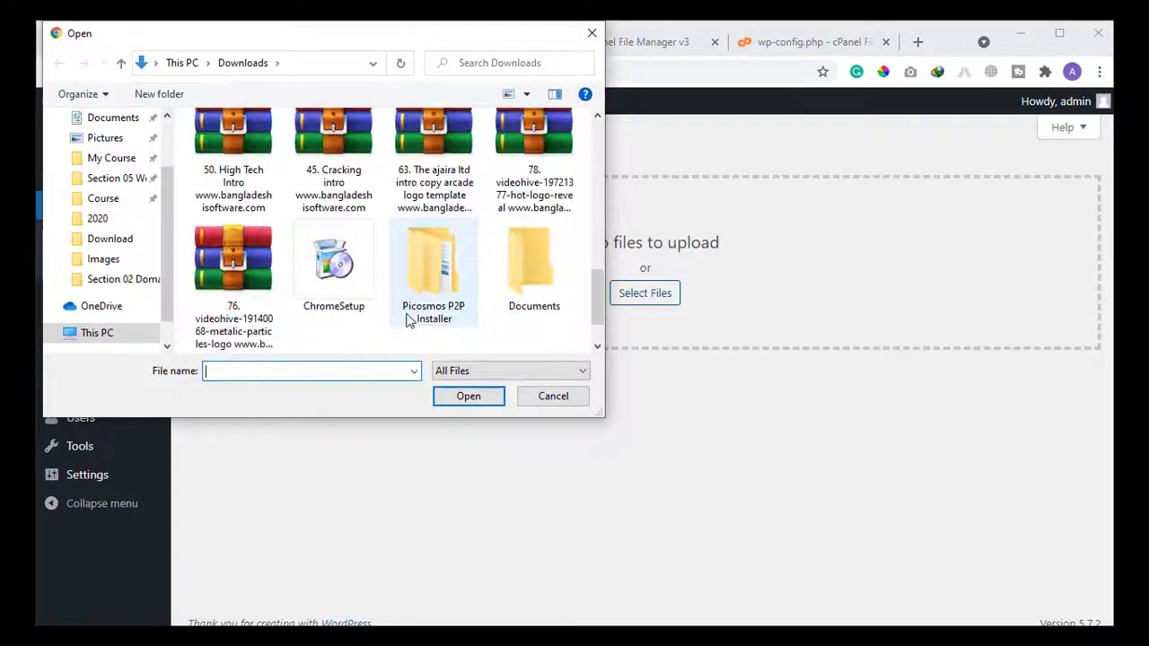
pyautogui.scroll(2, 521, 253)
pyautogui.click(532, 180)
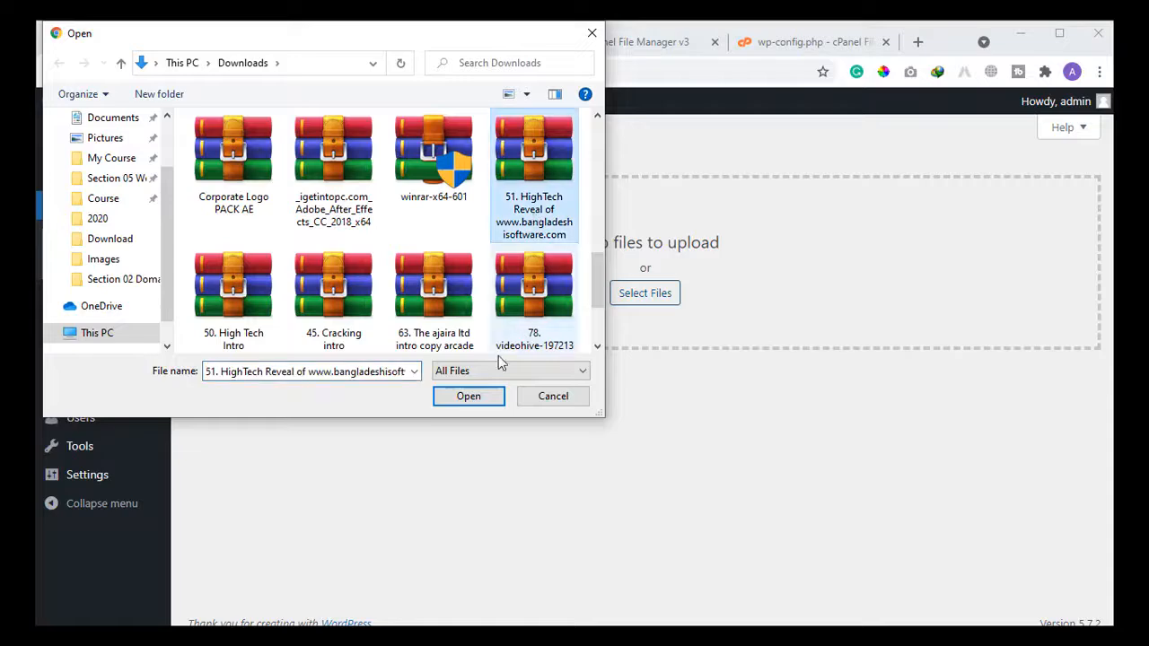
pyautogui.click(469, 398)
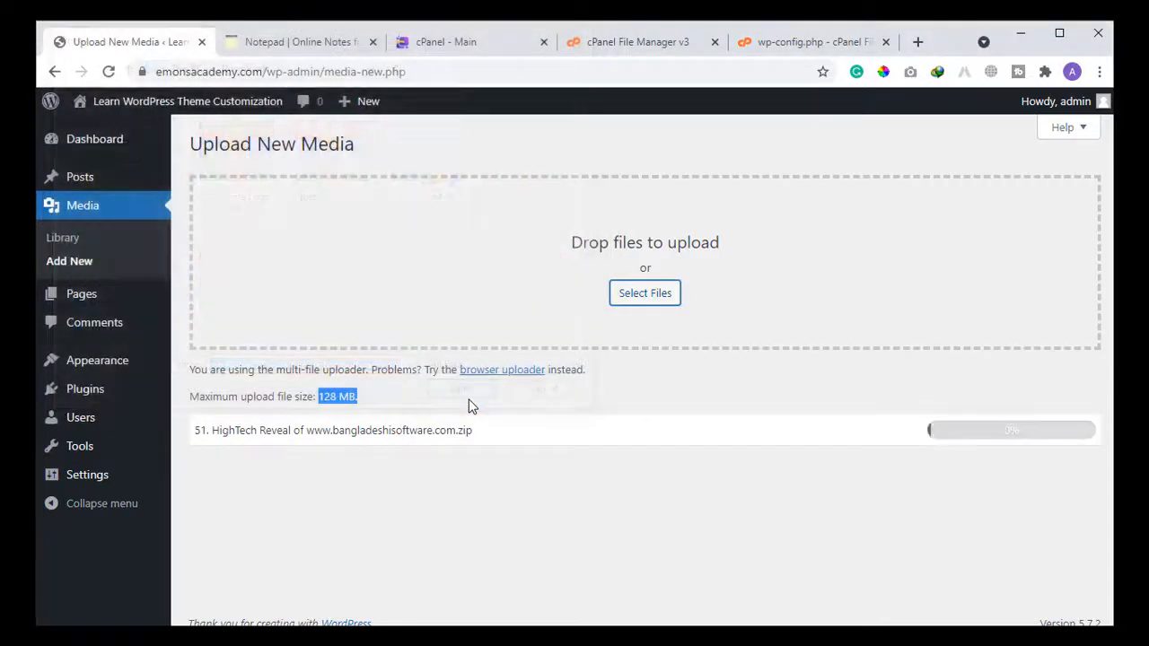
pyautogui.click(957, 439)
pyautogui.rightClick(957, 439)
pyautogui.click(880, 437)
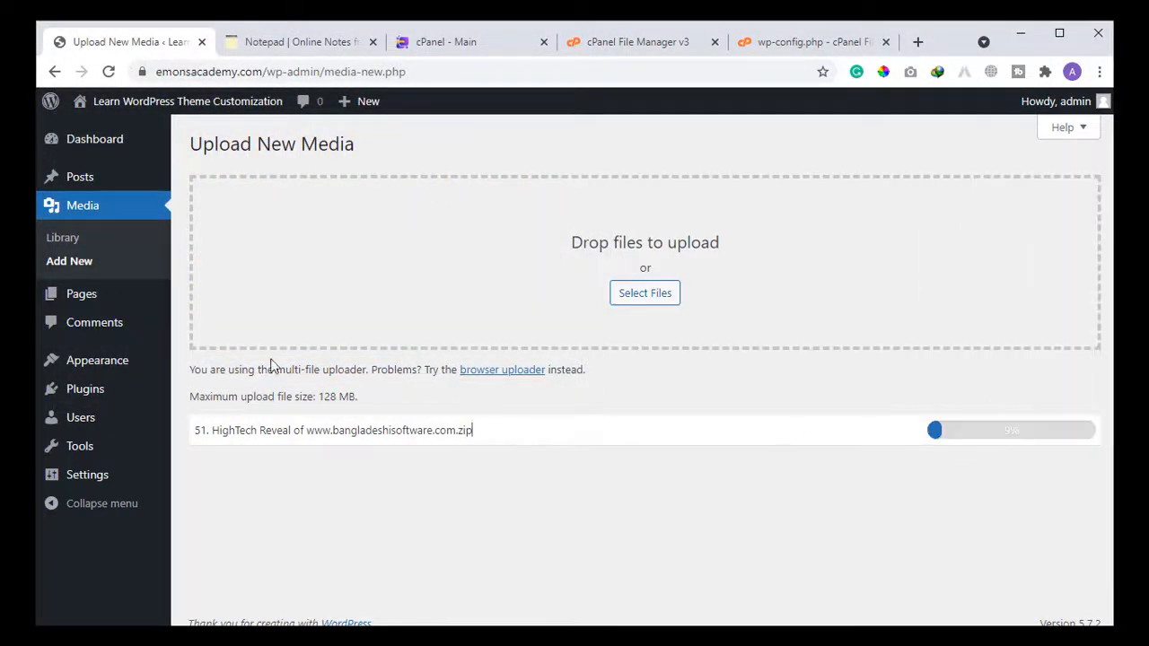
pyautogui.click(108, 72)
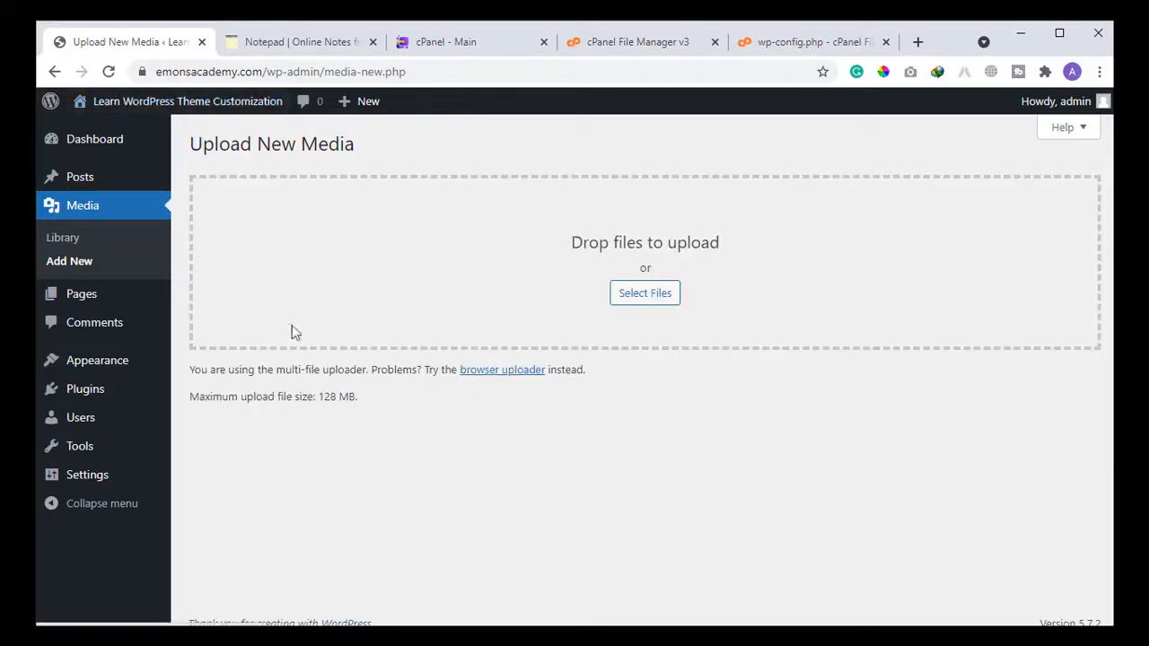
# Step: View the Media Library and bring up the list of all pages
pyautogui.click(75, 240)
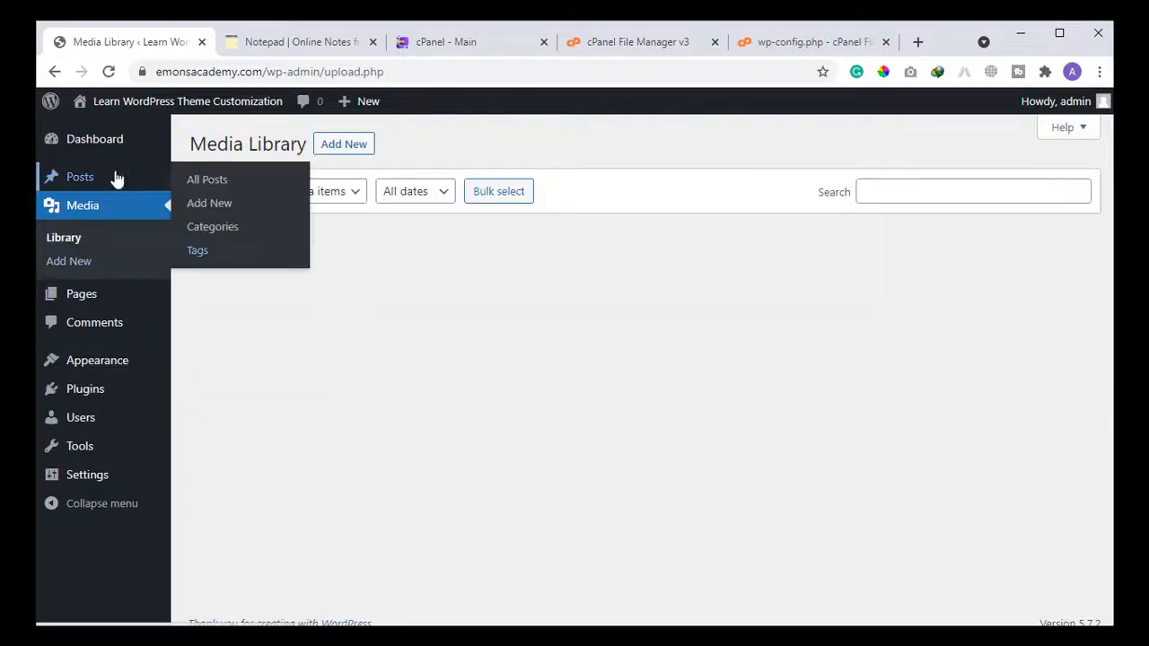
pyautogui.click(82, 298)
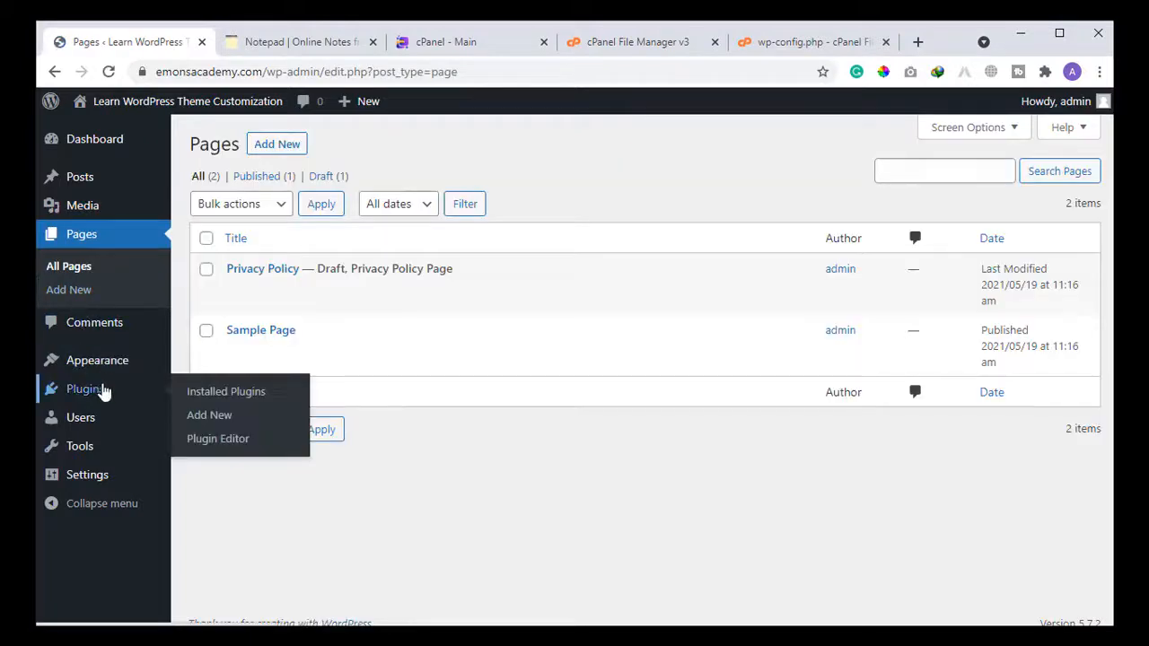
pyautogui.moveTo(353, 105)
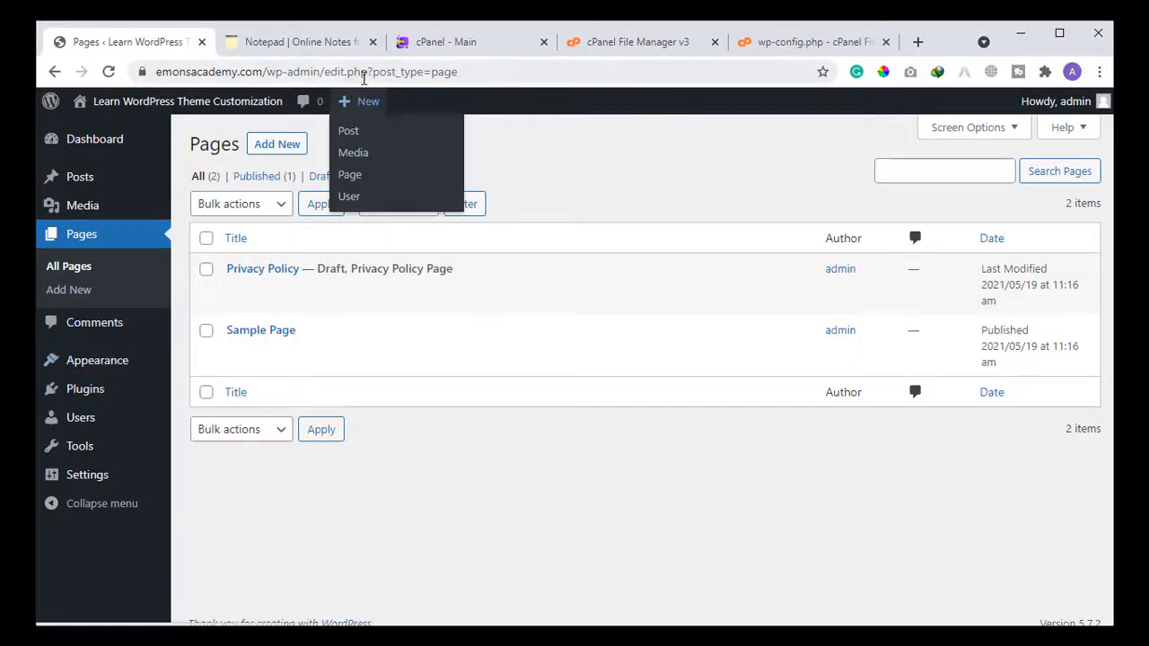
# Step: Close the cPanel, File Manager, wp-config.php editor and online Notepad pages, leaving only WordPress open
pyautogui.click(543, 42)
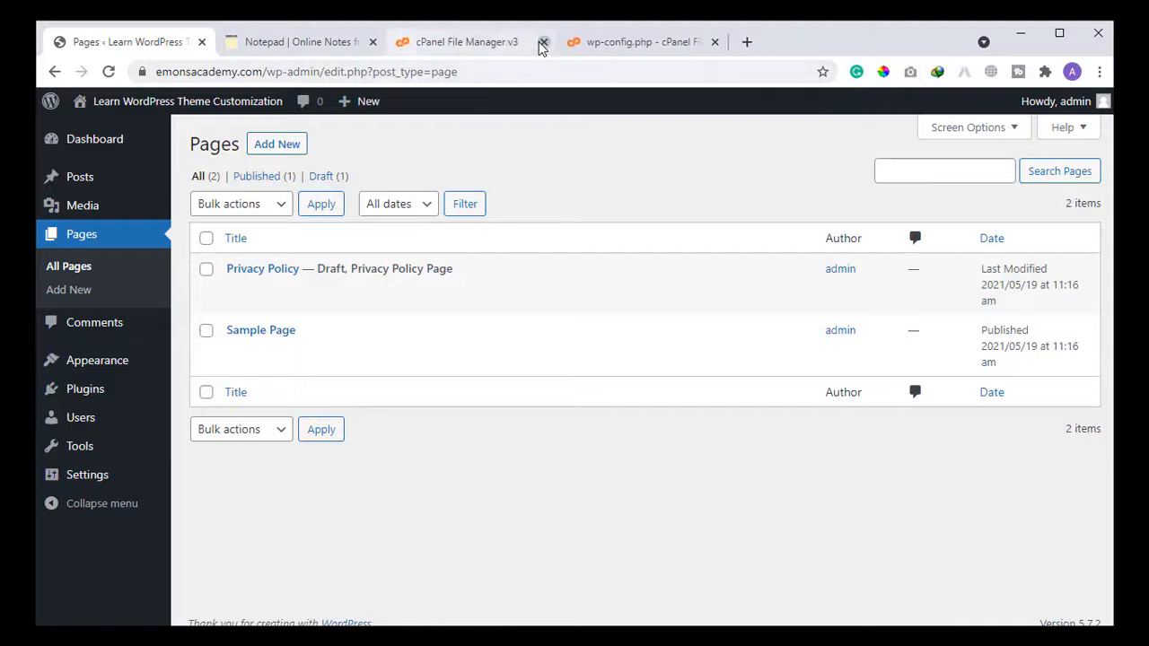
pyautogui.click(544, 43)
pyautogui.click(541, 43)
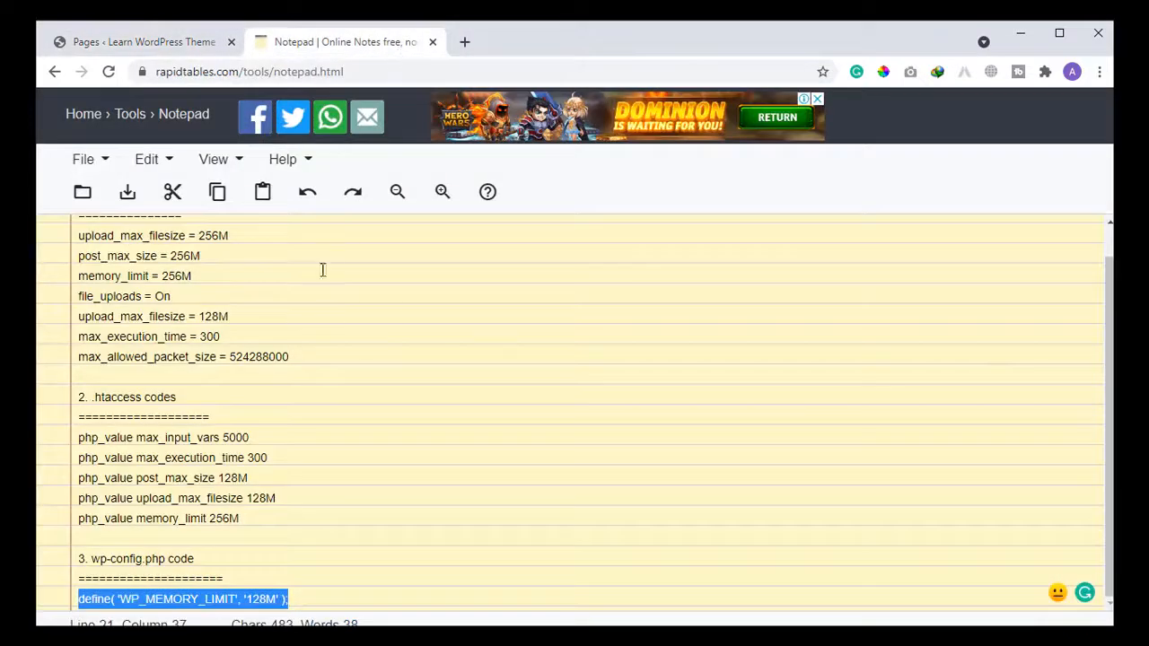
pyautogui.click(432, 42)
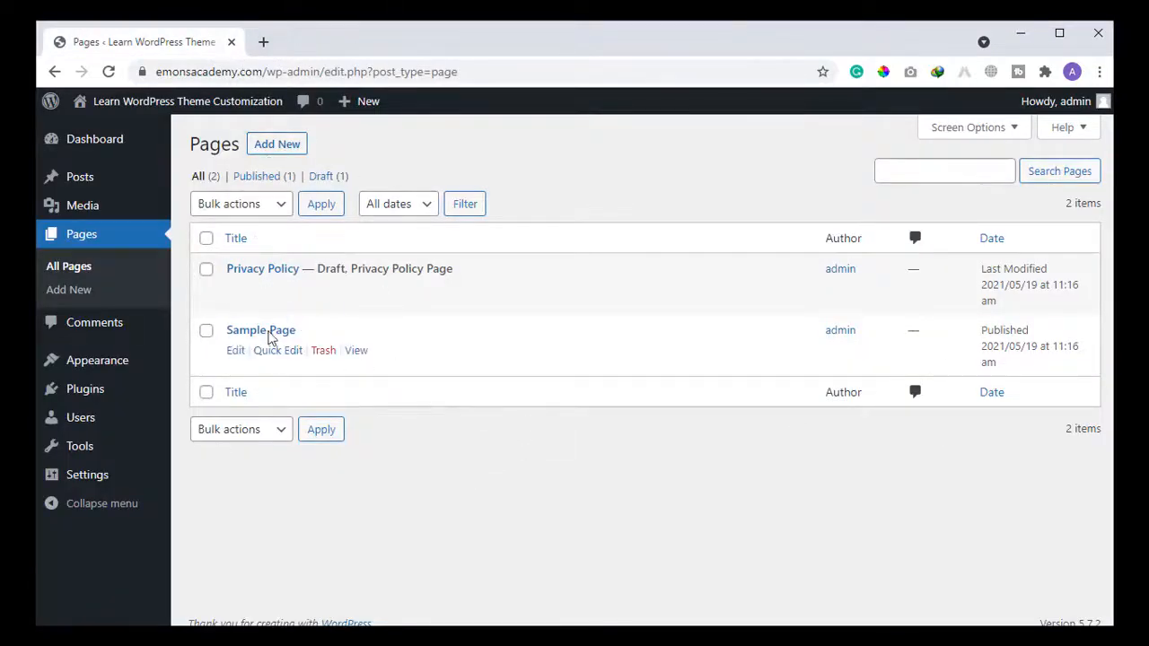
# Step: Start a new page and give it the title Home
pyautogui.click(274, 151)
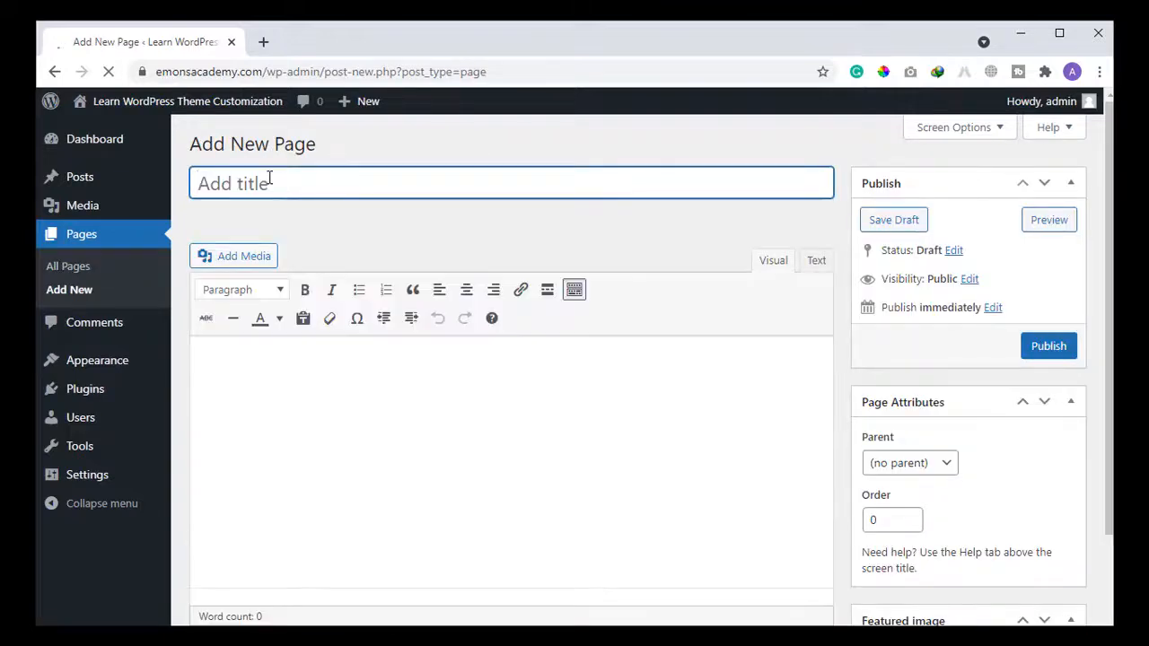
pyautogui.write('H')
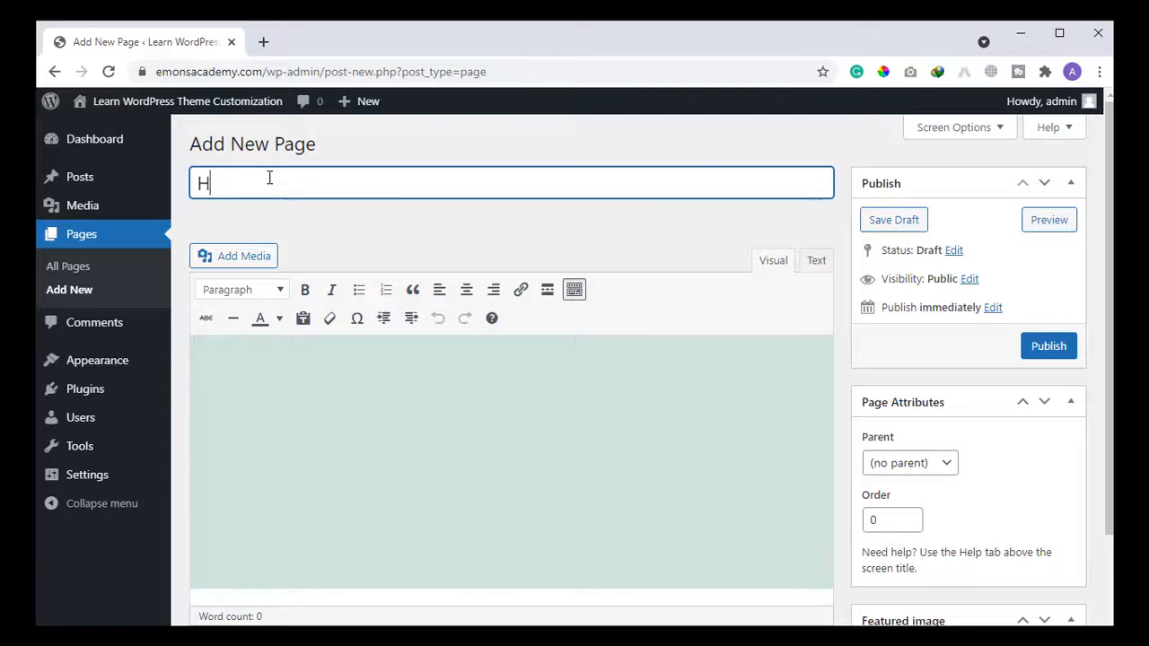
pyautogui.write('ome')
# Step: Examine which parent pages are available in the Home page's attributes, leaving the selection at (no parent)
pyautogui.scroll(-2, 861, 368)
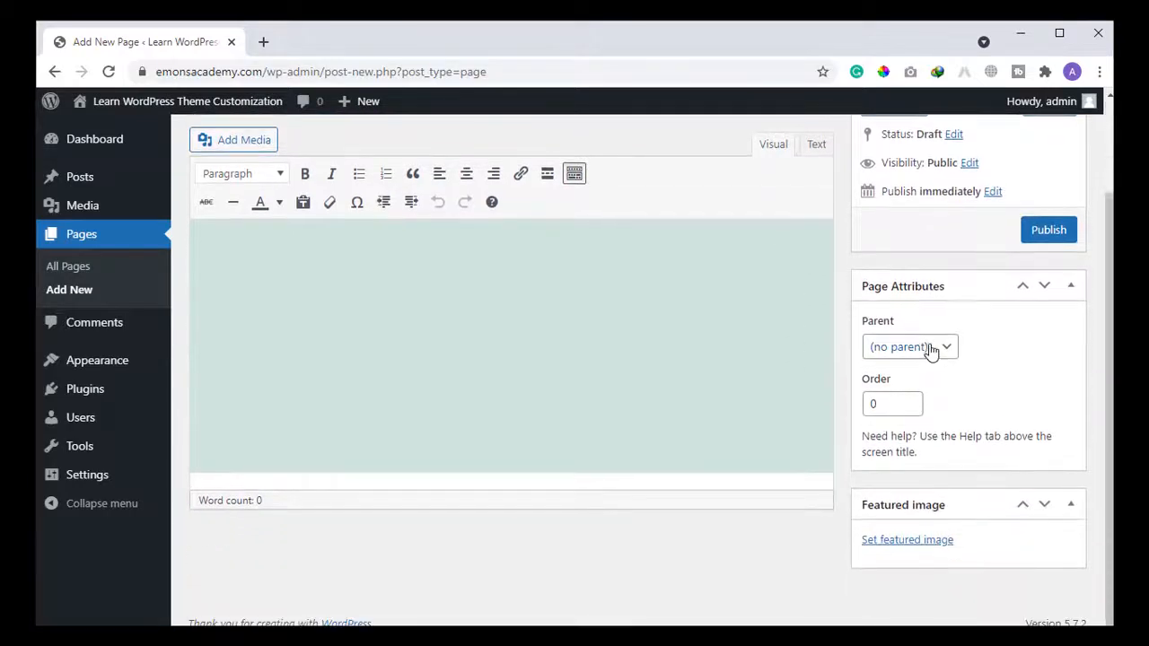
pyautogui.click(931, 350)
pyautogui.click(1004, 339)
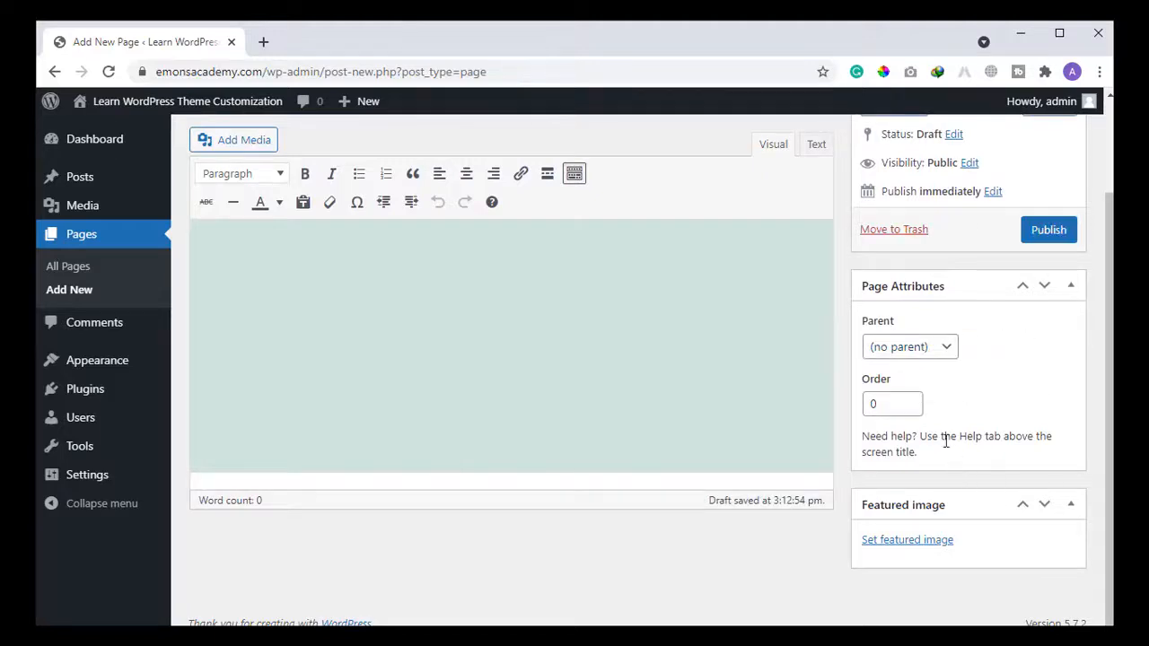
pyautogui.click(916, 352)
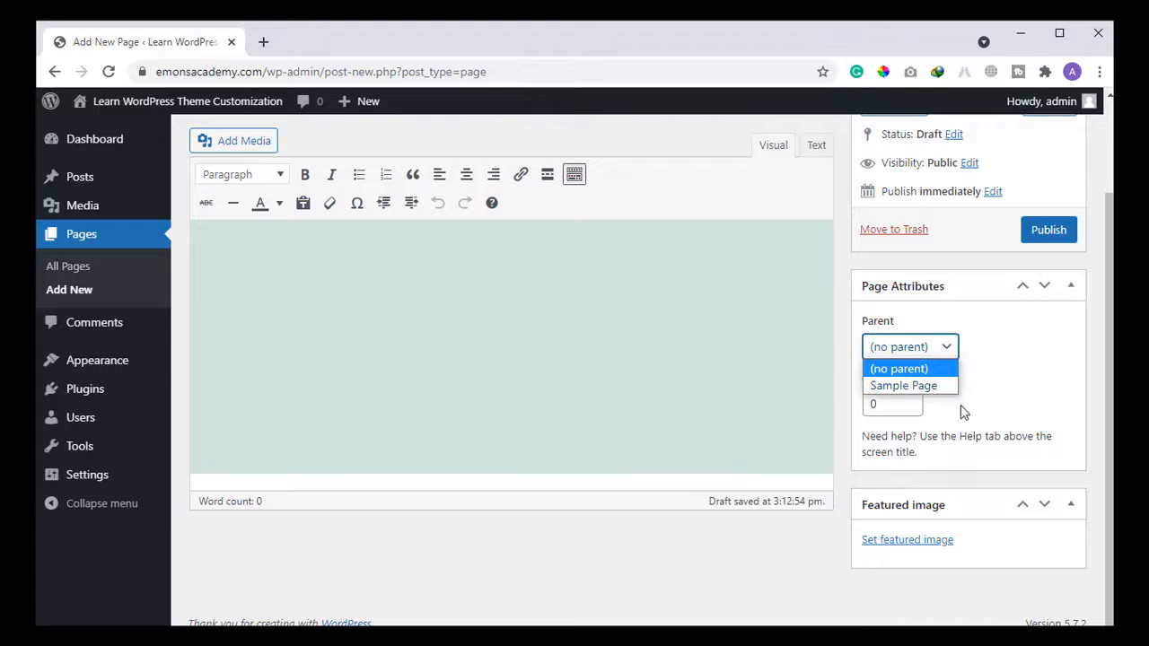
pyautogui.click(998, 359)
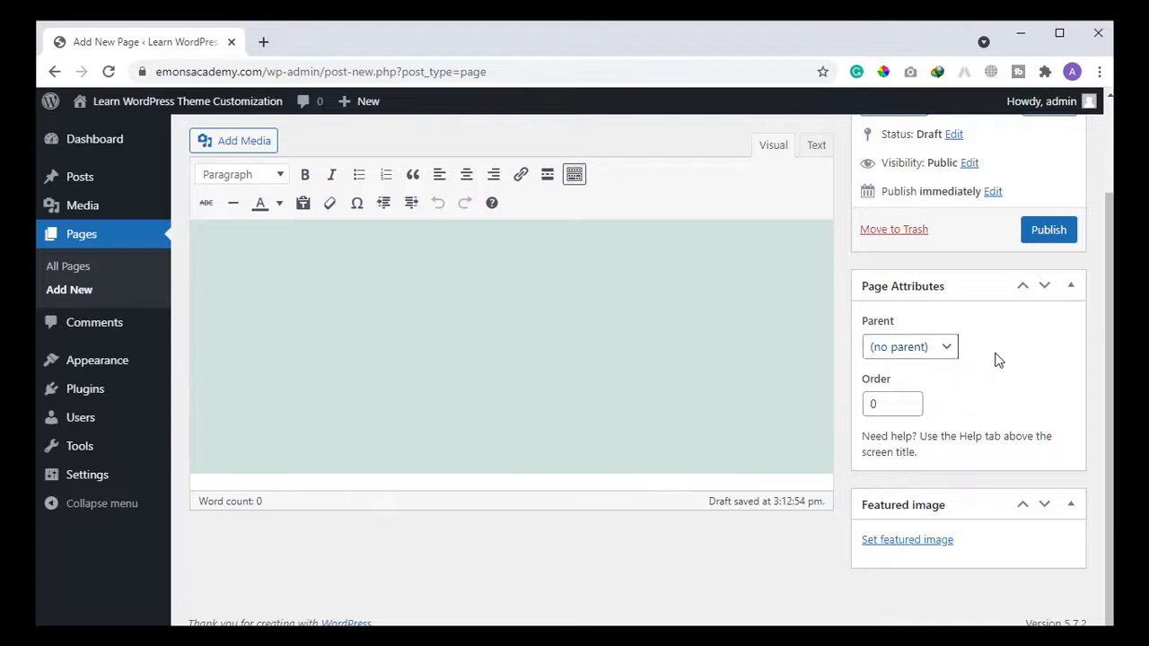
# Step: Check the status choices available for the Home page, keep Draft selected, and publish the page
pyautogui.scroll(1, 998, 359)
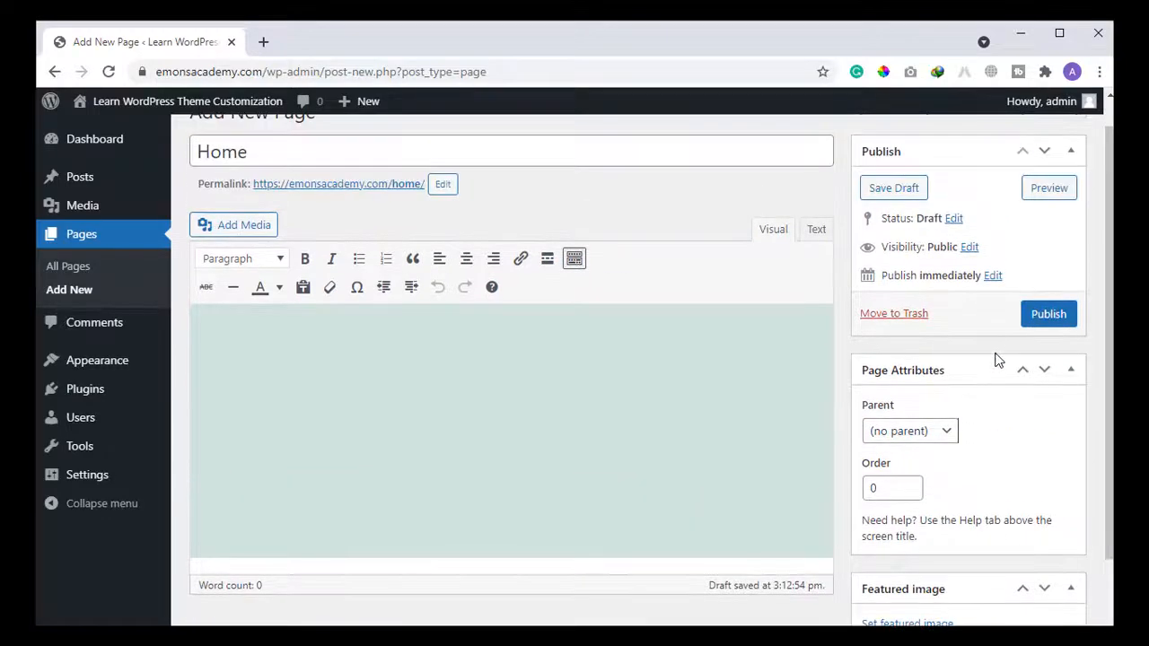
pyautogui.click(954, 220)
pyautogui.click(924, 244)
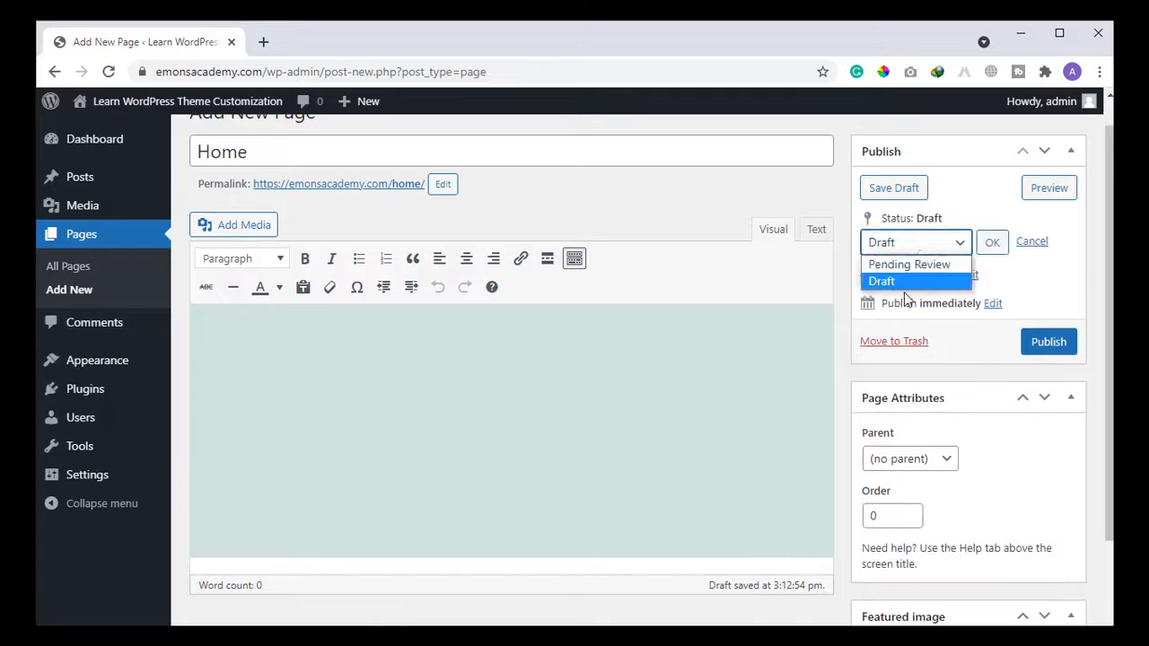
pyautogui.click(1041, 308)
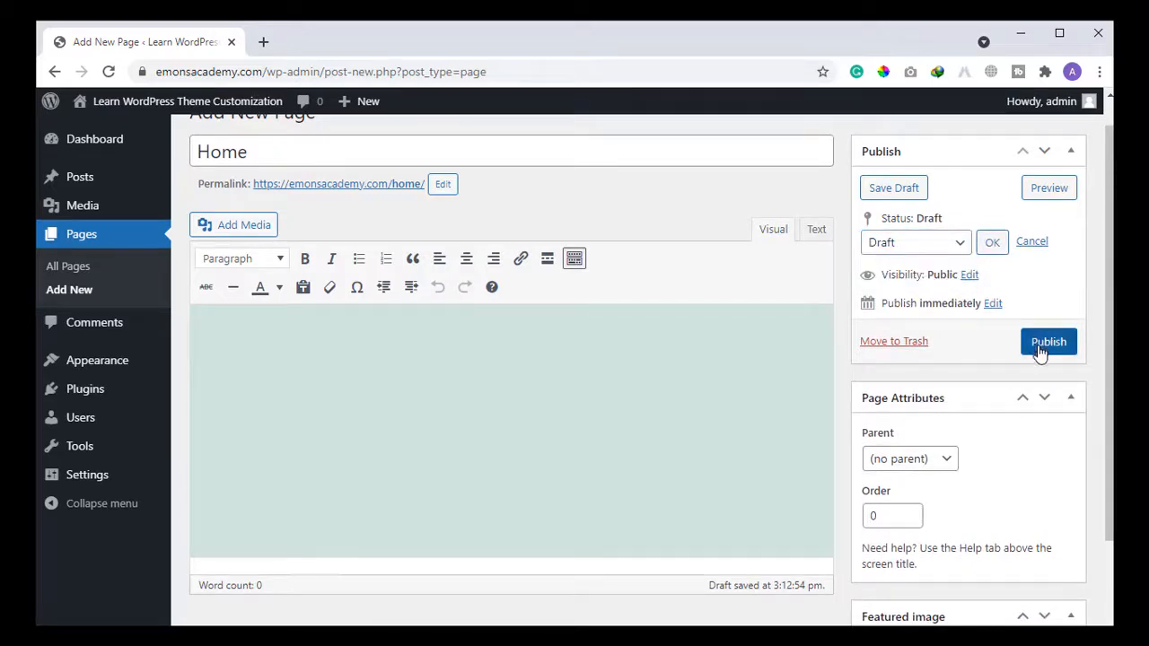
pyautogui.click(1040, 352)
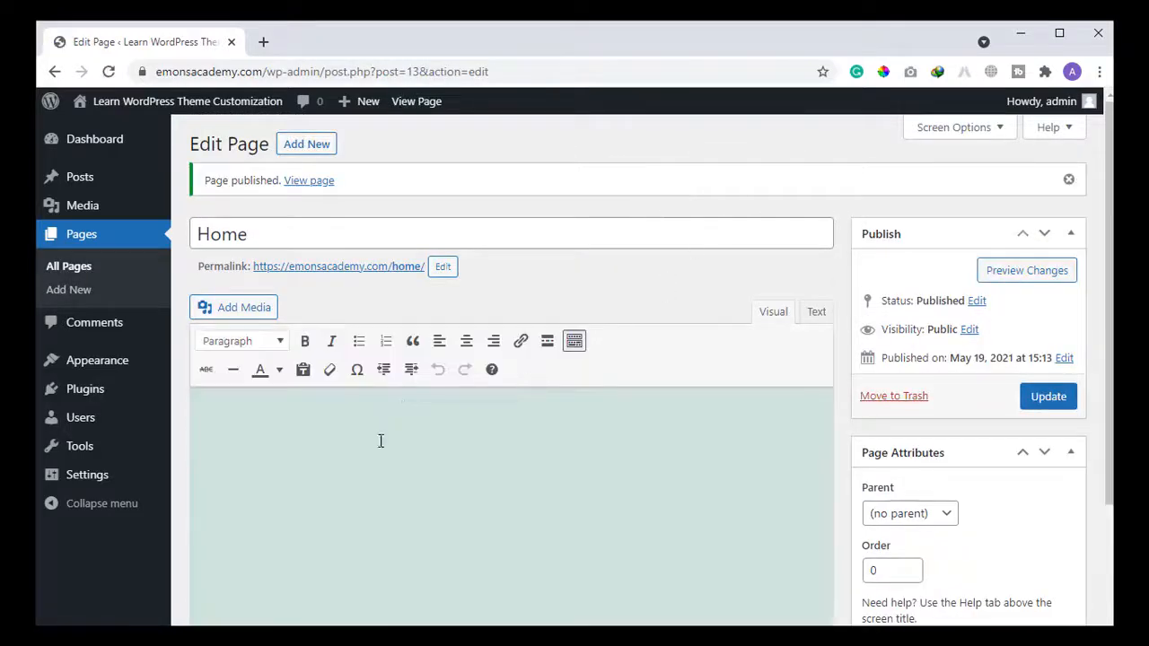
# Step: Search the web for lorem ipsum and copy the "What is Lorem Ipsum?" heading and paragraph from lipsum.com
pyautogui.click(380, 459)
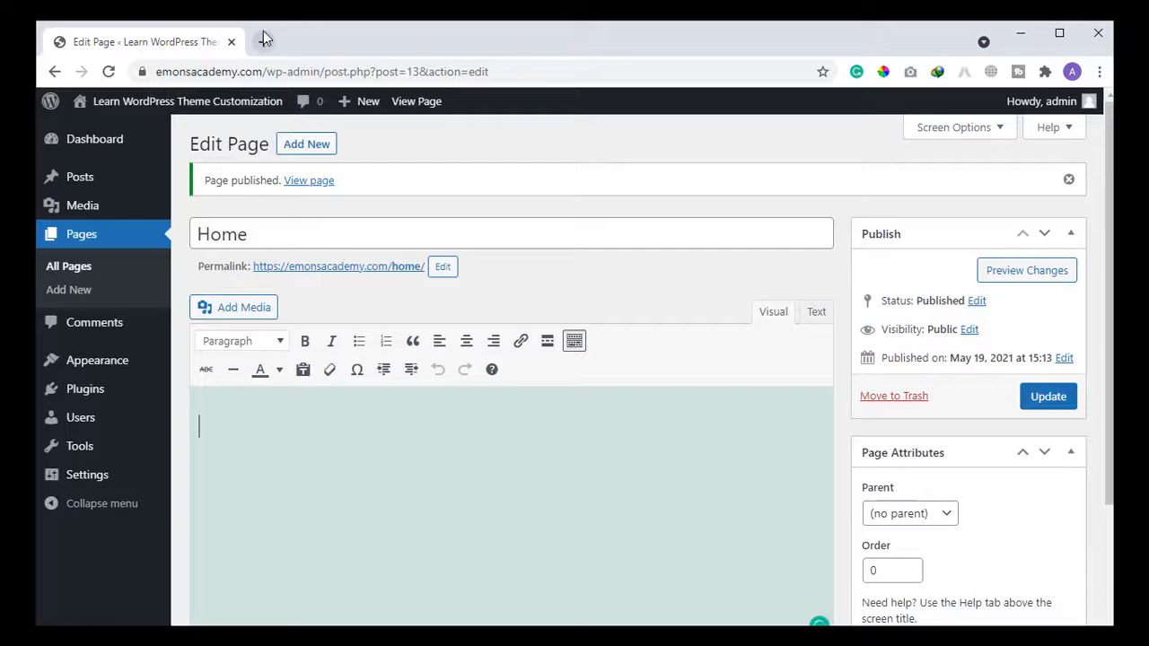
pyautogui.click(263, 40)
pyautogui.write('lore')
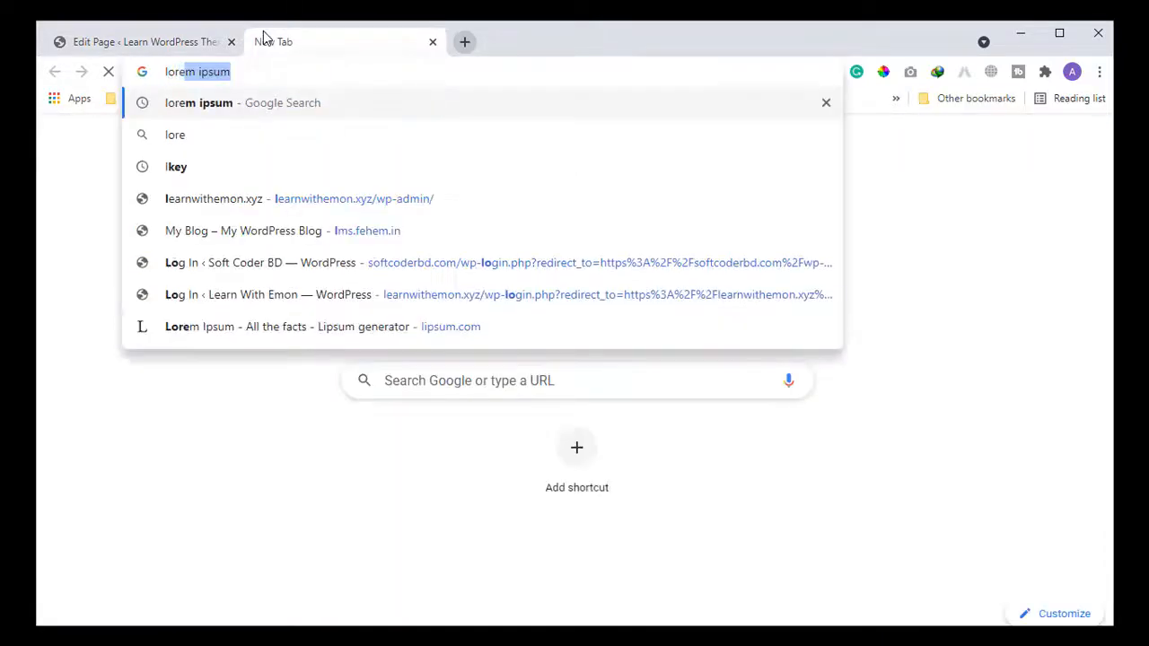
pyautogui.press('Return')
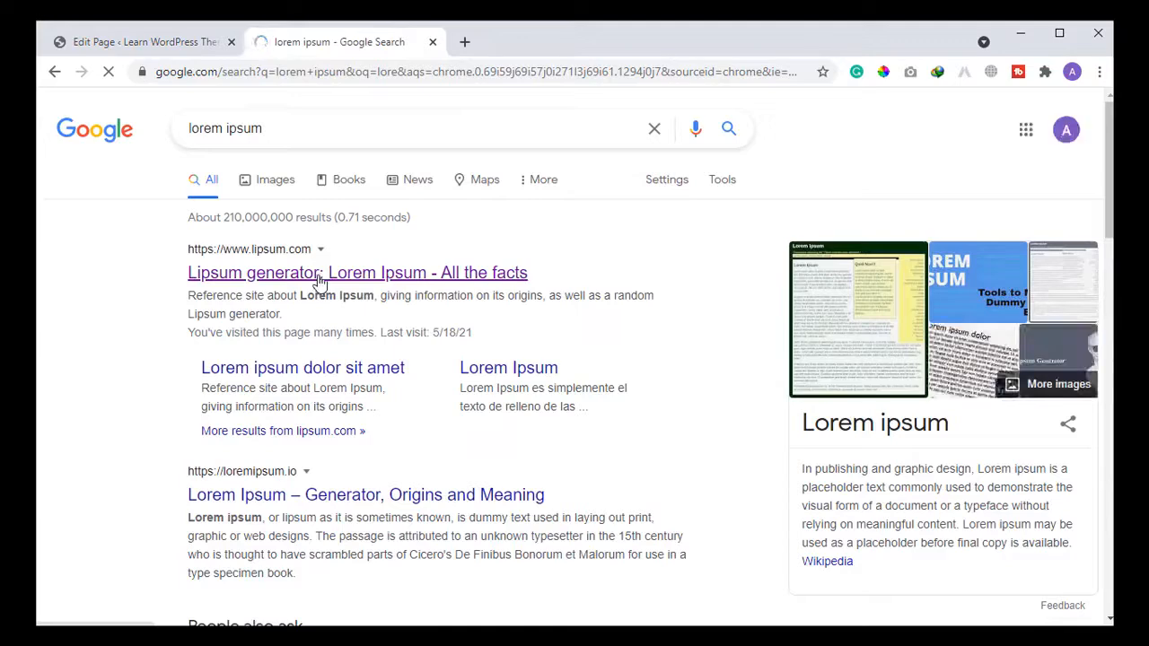
pyautogui.click(320, 273)
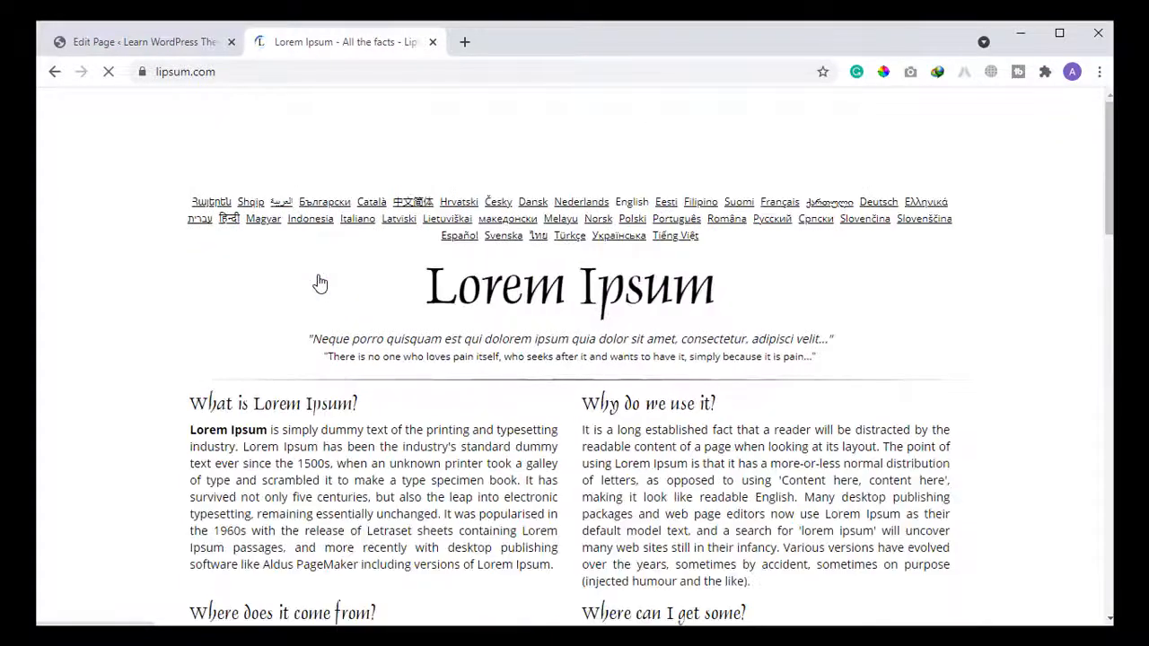
pyautogui.moveTo(555, 565); pyautogui.dragTo(196, 406)
pyautogui.hotkey('ctrl', 'c')
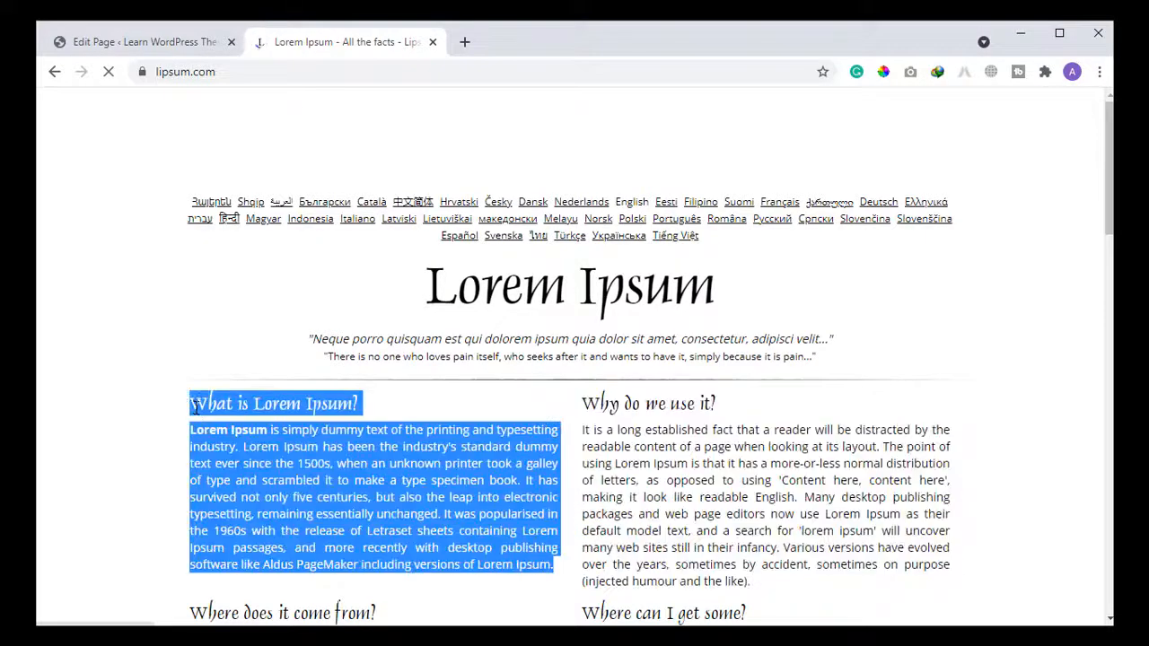
# Step: Paste the copied Lorem Ipsum heading and paragraph into the Home page's body and update the page
pyautogui.click(143, 42)
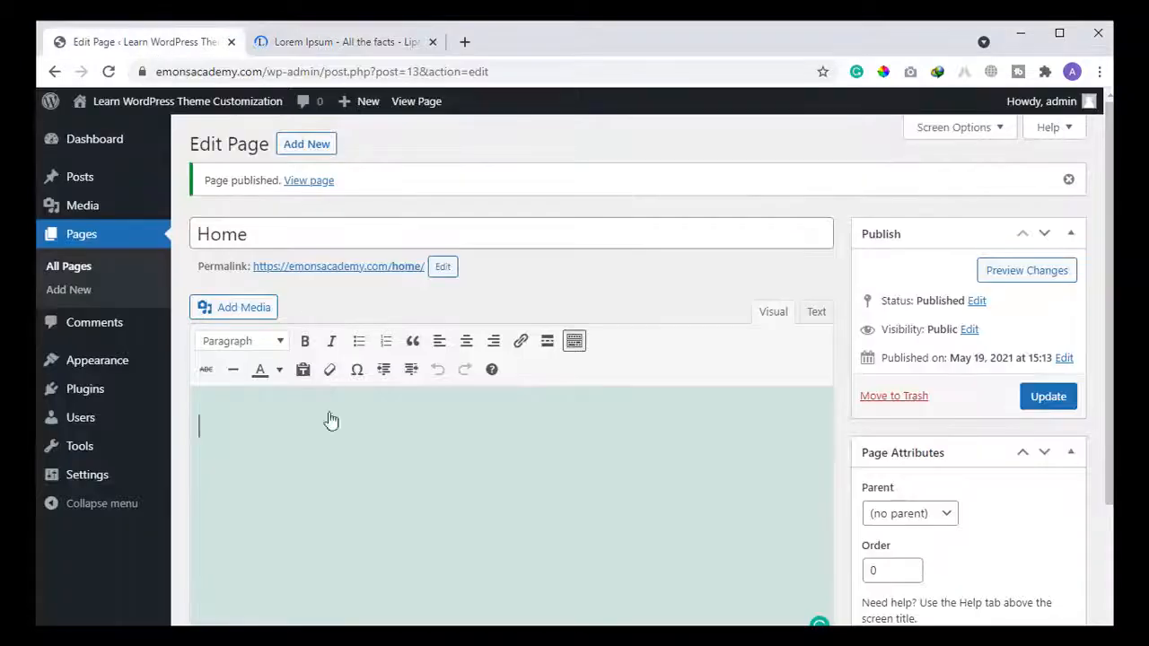
pyautogui.hotkey('ctrl', 'v')
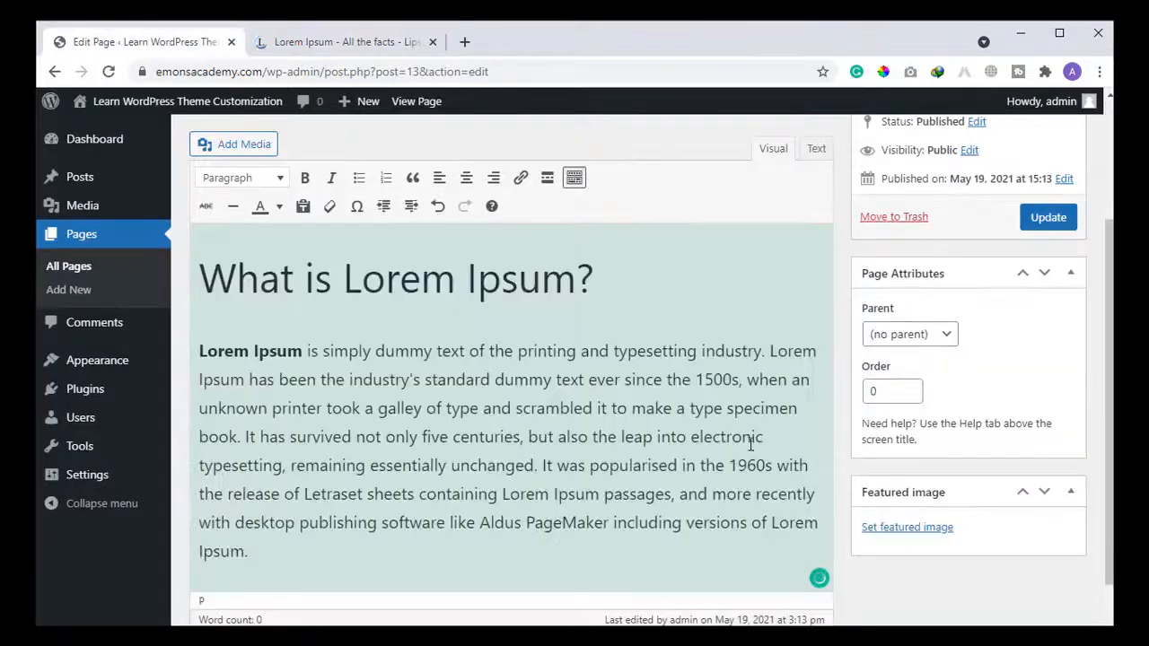
pyautogui.click(1067, 224)
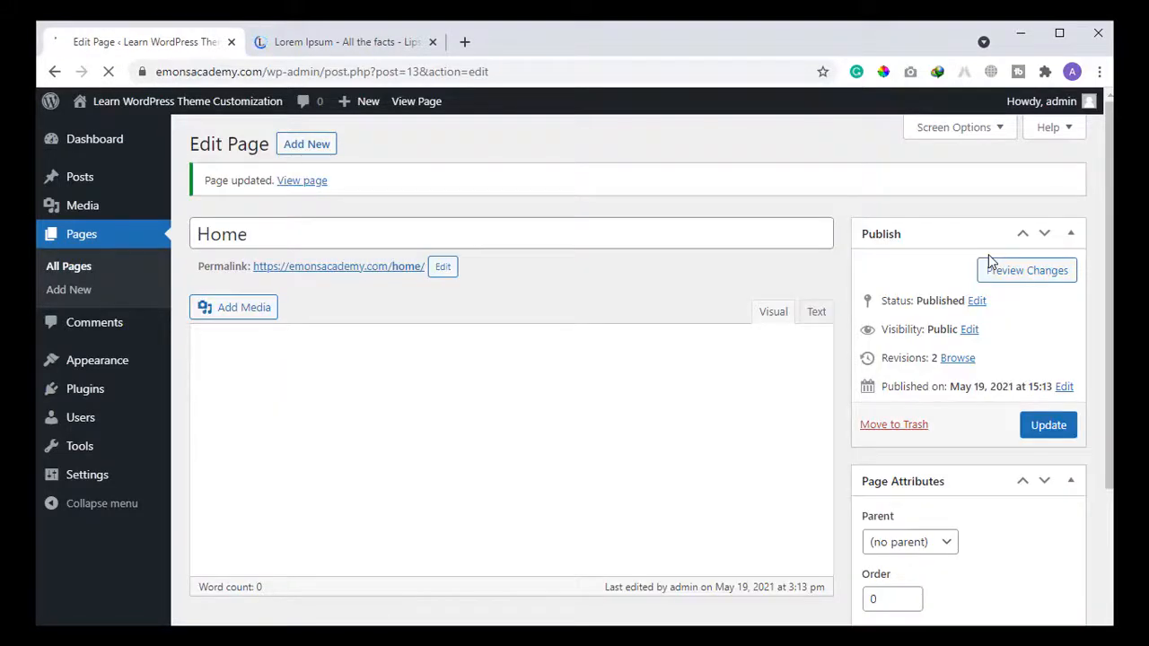
# Step: Open the live Home page in a separate tab, review its title and Lorem Ipsum content, and return to the page editor
pyautogui.rightClick(303, 182)
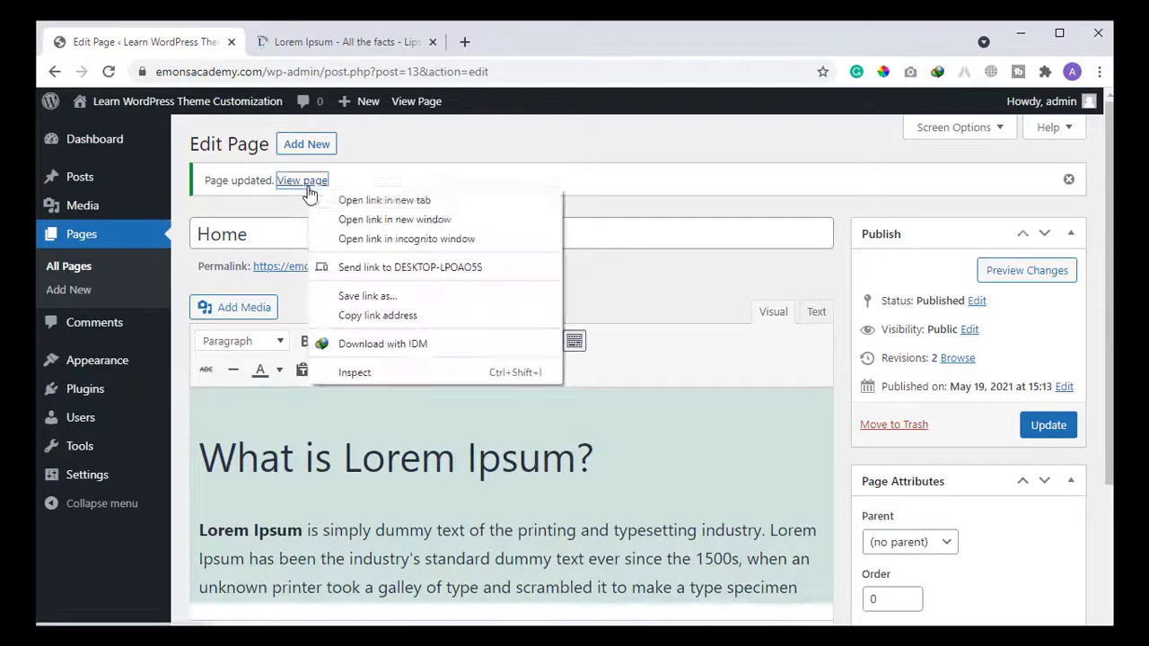
pyautogui.click(371, 195)
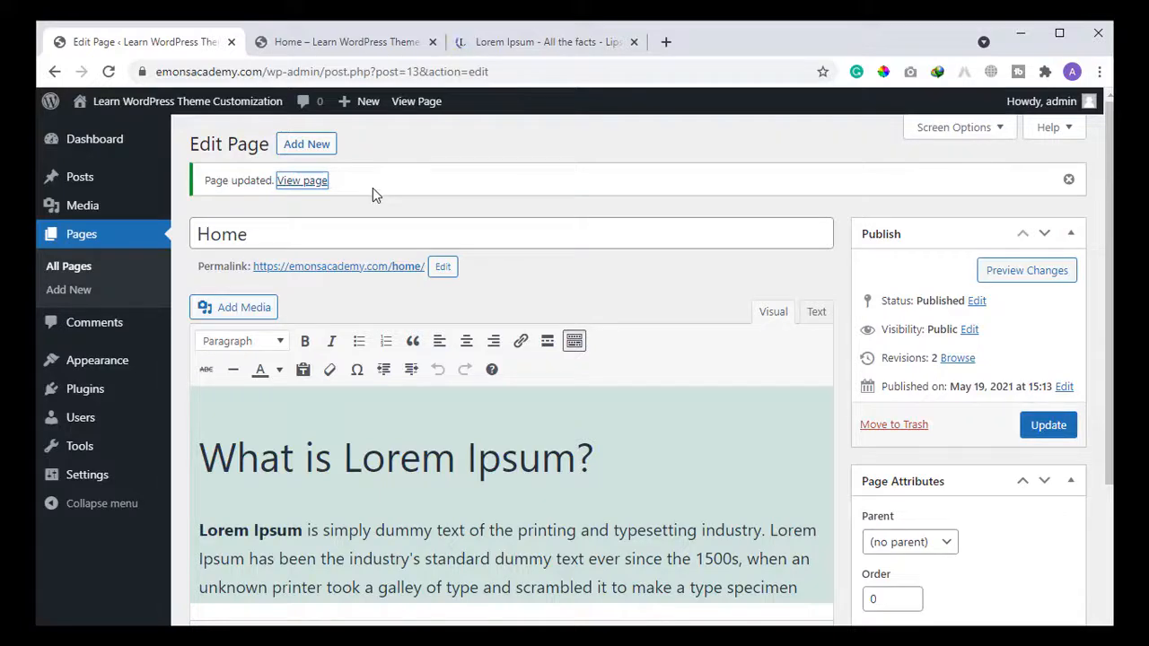
pyautogui.click(584, 42)
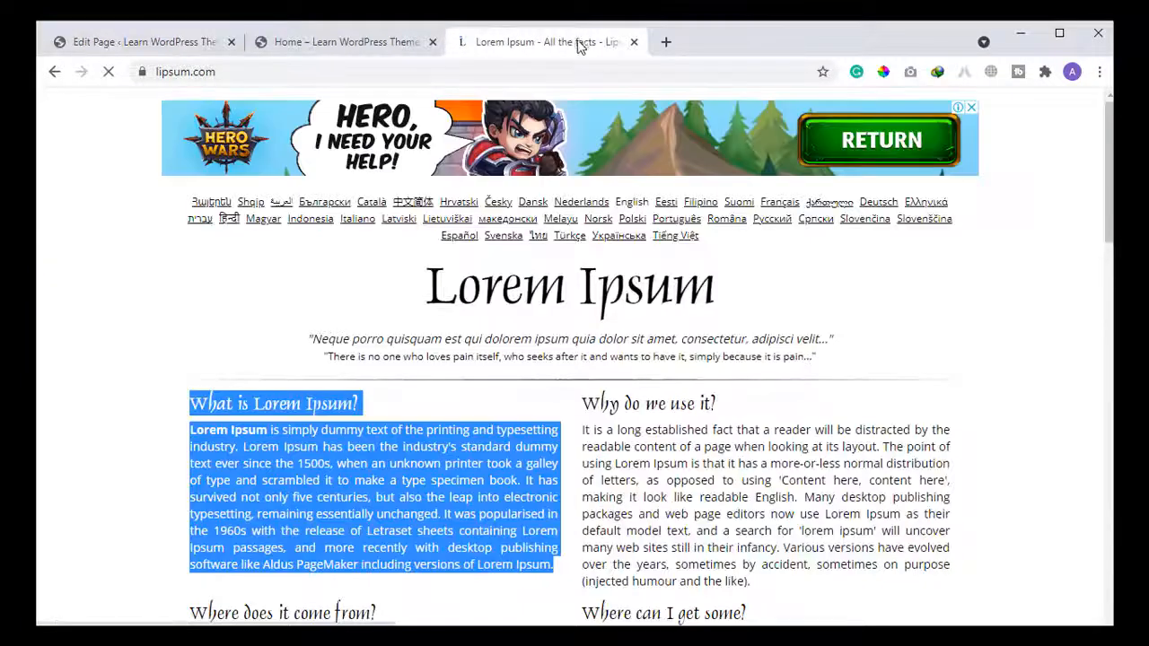
pyautogui.click(371, 39)
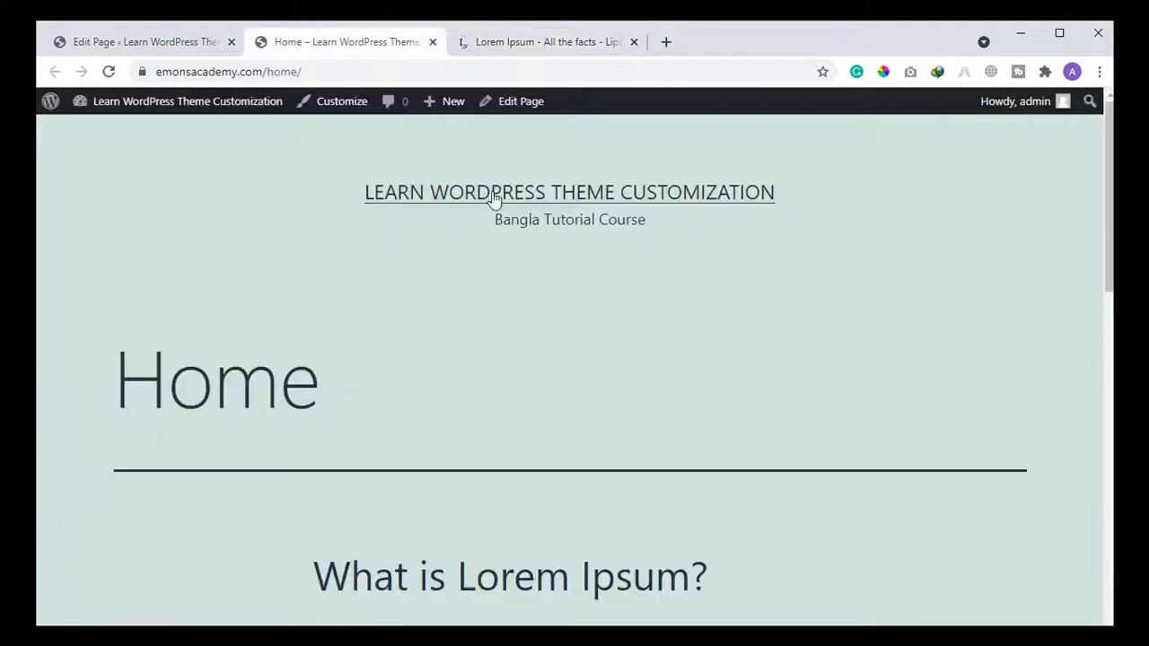
pyautogui.scroll(-4, 367, 431)
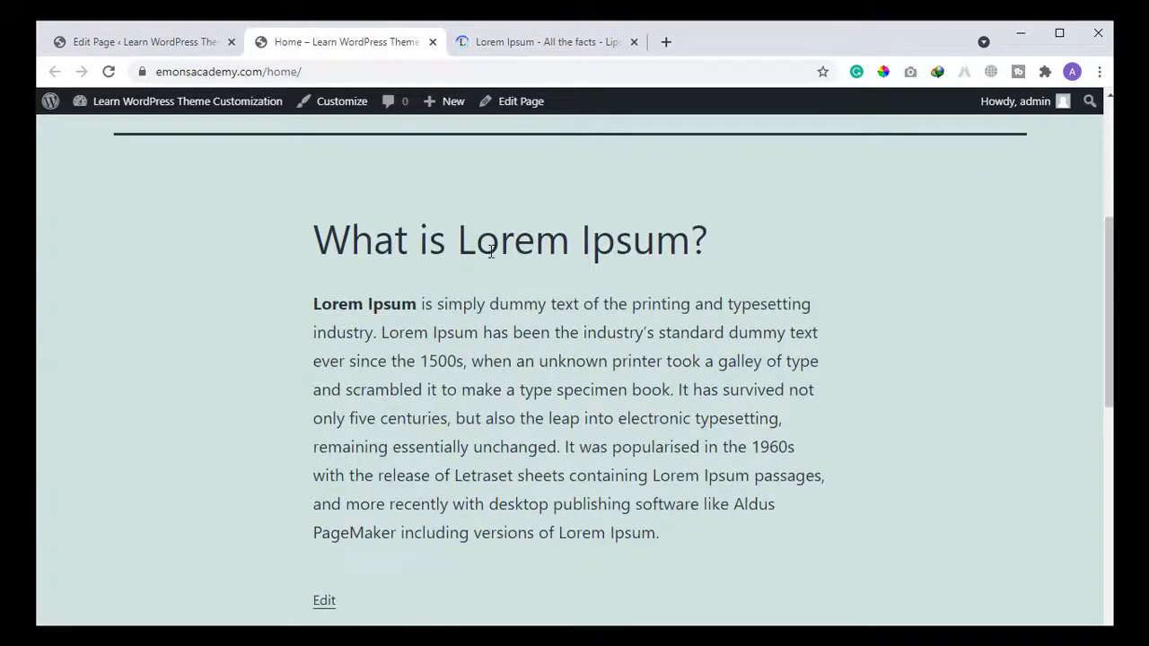
pyautogui.moveTo(506, 389); pyautogui.dragTo(542, 465)
pyautogui.click(565, 496)
pyautogui.scroll(4, 623, 548)
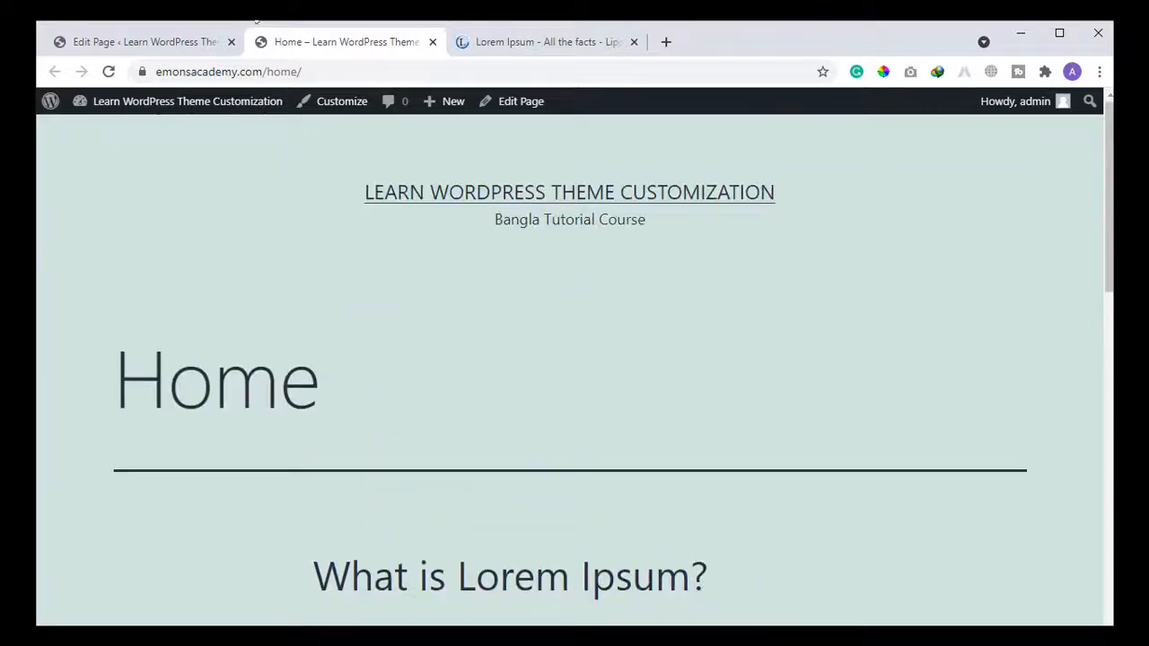
pyautogui.click(180, 41)
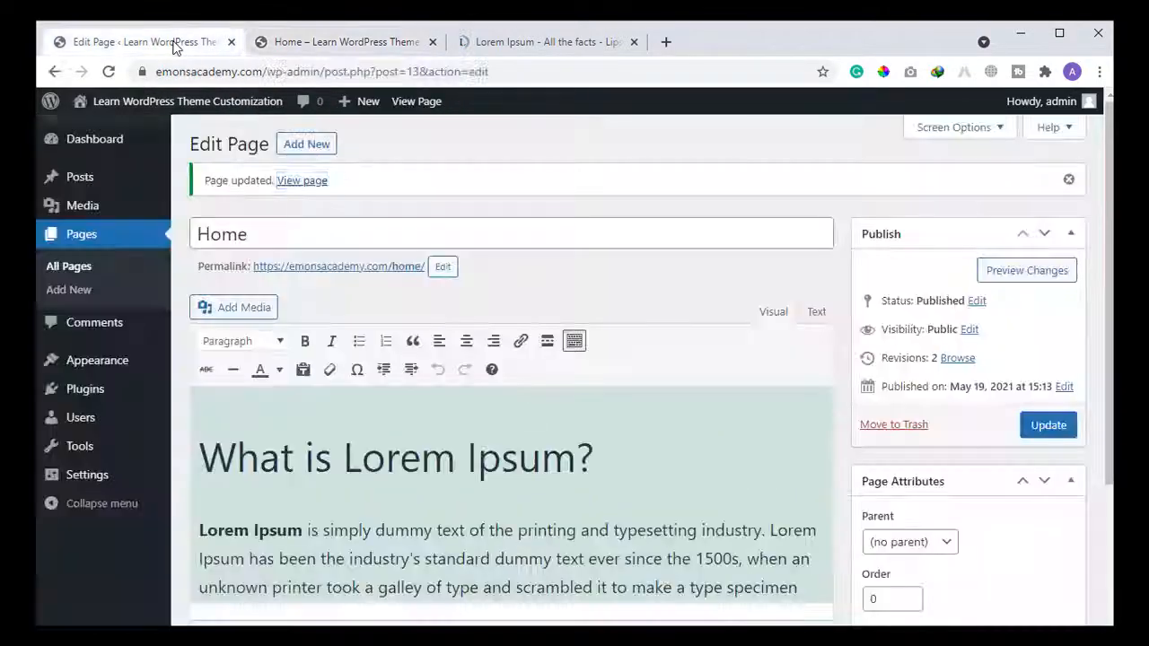